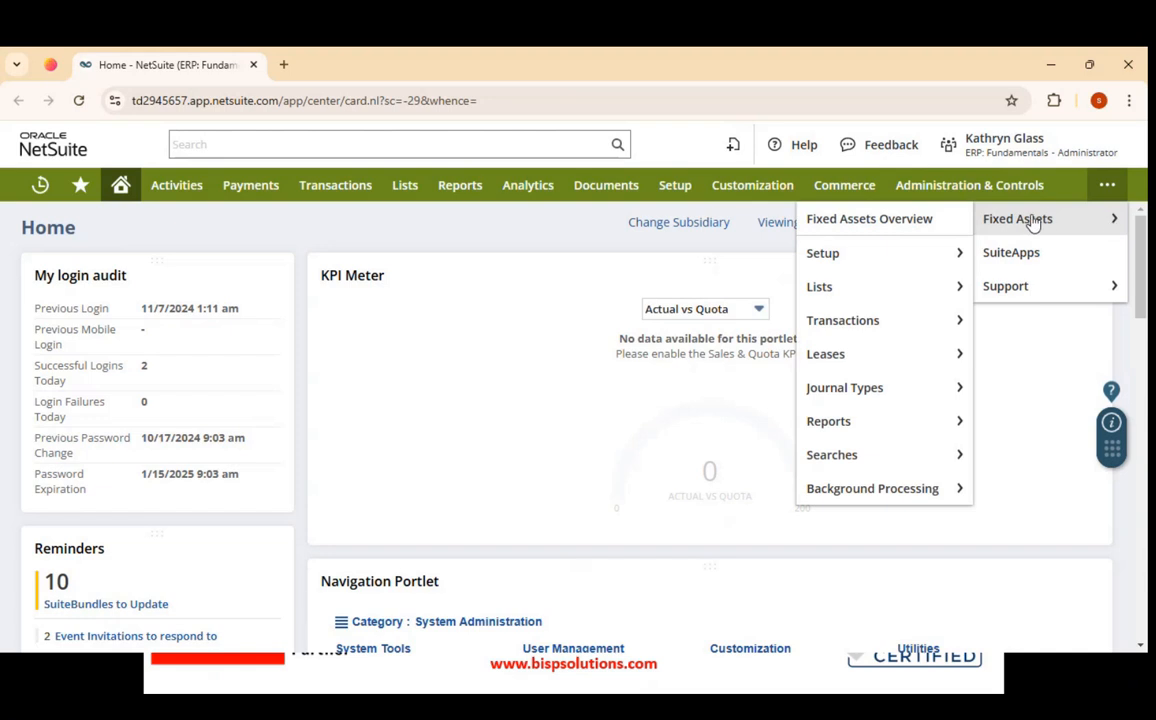
Step: Open the System Setup page for Fixed Assets
mouse_move(908, 257)
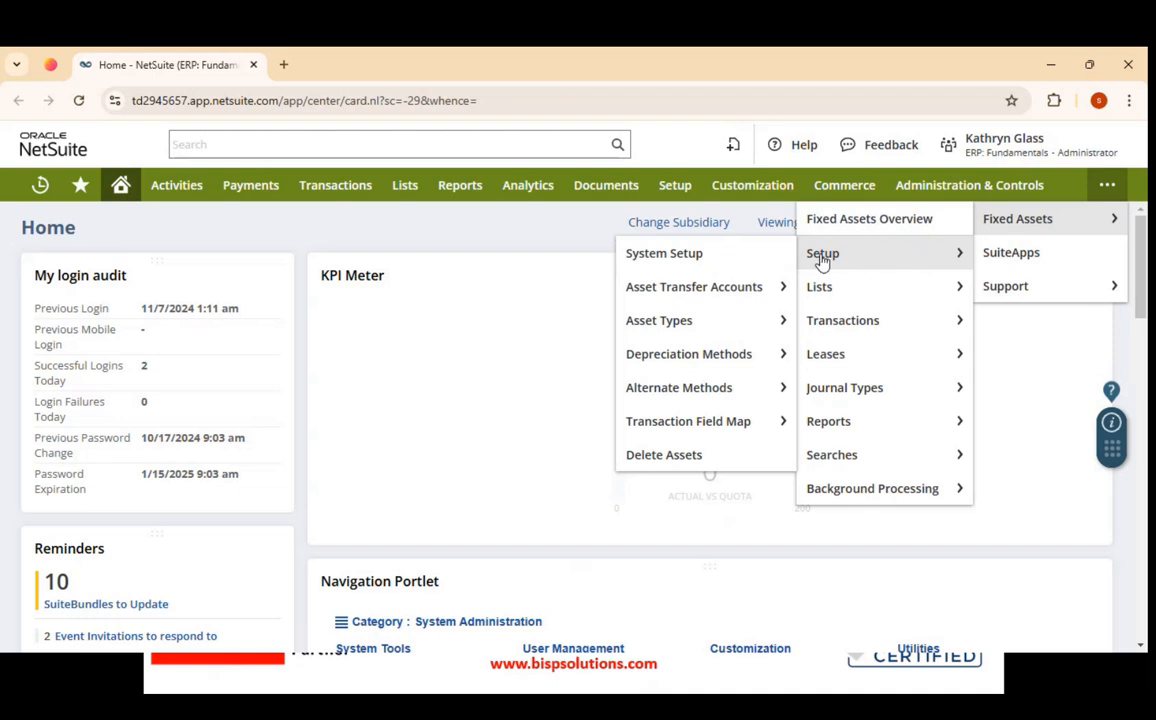
left_click(738, 256)
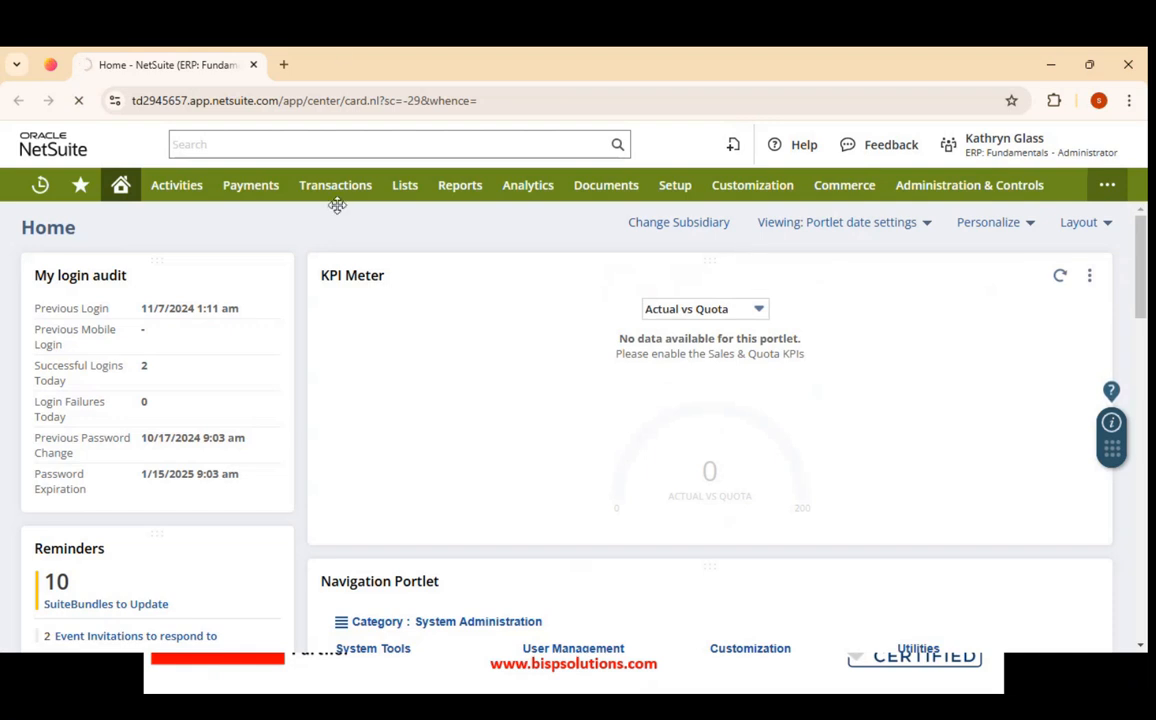
mouse_move(752, 185)
mouse_move(729, 287)
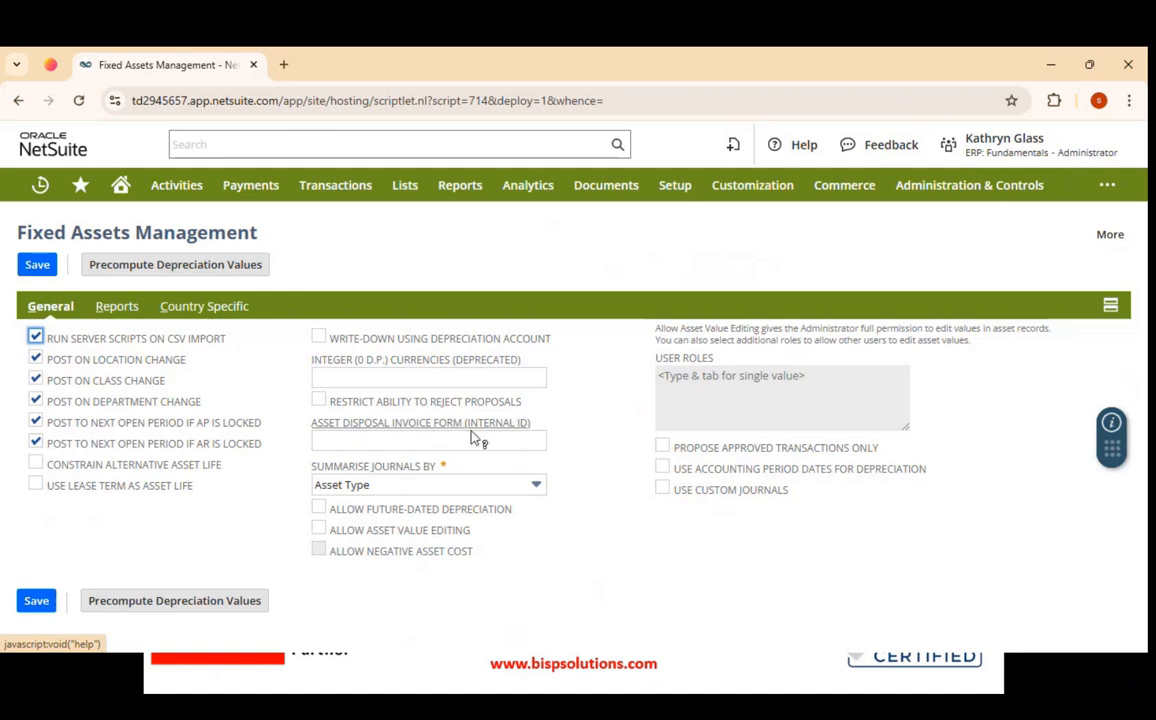
Step: Review the available choices for summarising journals in the general fixed assets settings, leaving the selection as is
mouse_move(406, 484)
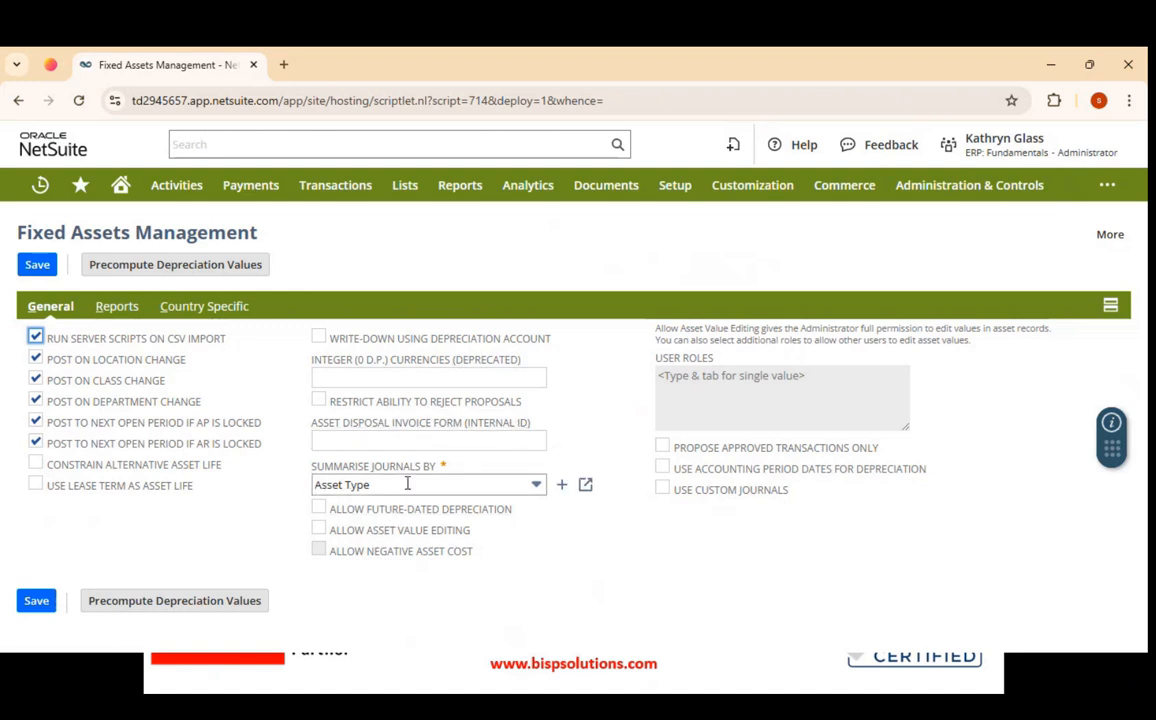
left_click(443, 483)
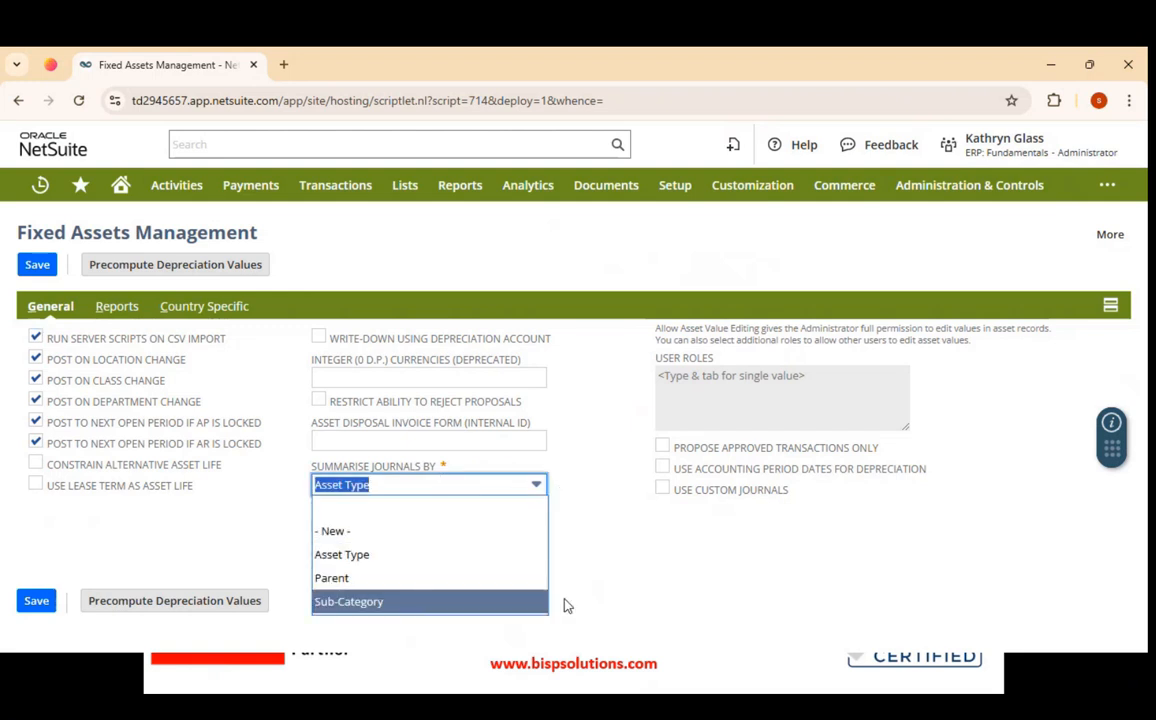
left_click(618, 584)
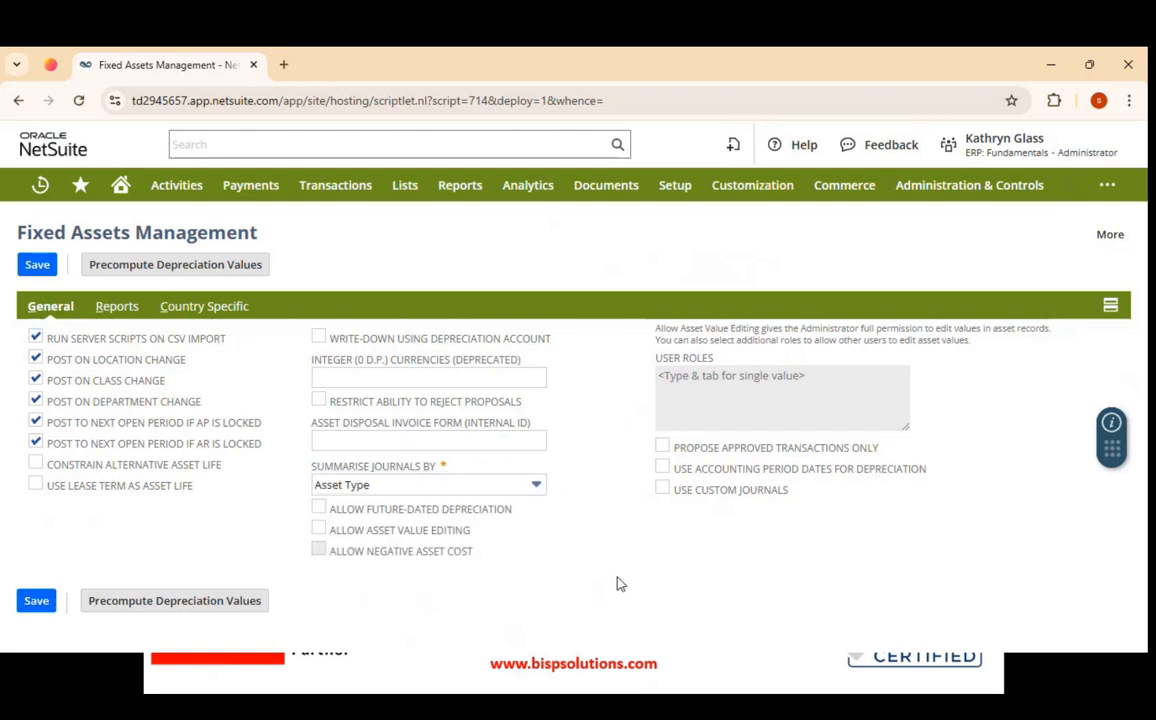
Step: Examine the fixed assets report settings, including the reporting folder ID and the choices for the preferred asset register template
left_click(116, 307)
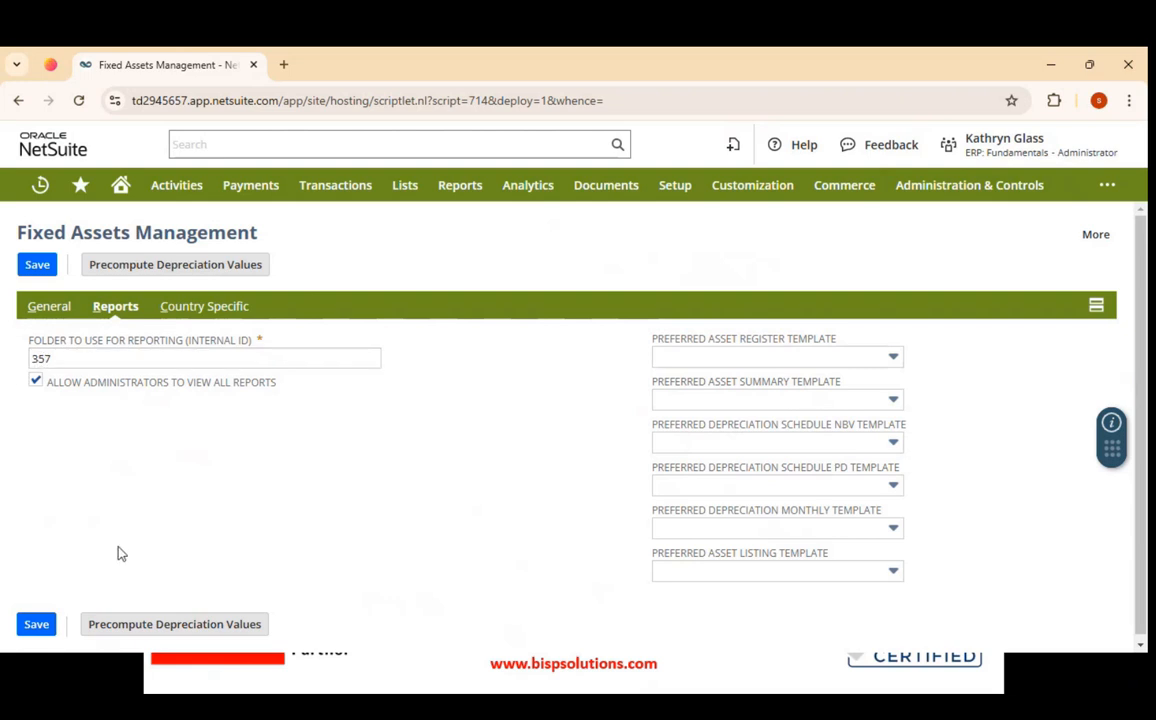
left_click_drag(73, 353, 22, 360)
left_click(177, 460)
left_click(855, 357)
left_click(893, 357)
Step: Review the Japan rounding method options in the country-specific settings and save the fixed assets setup without choosing one
left_click(234, 304)
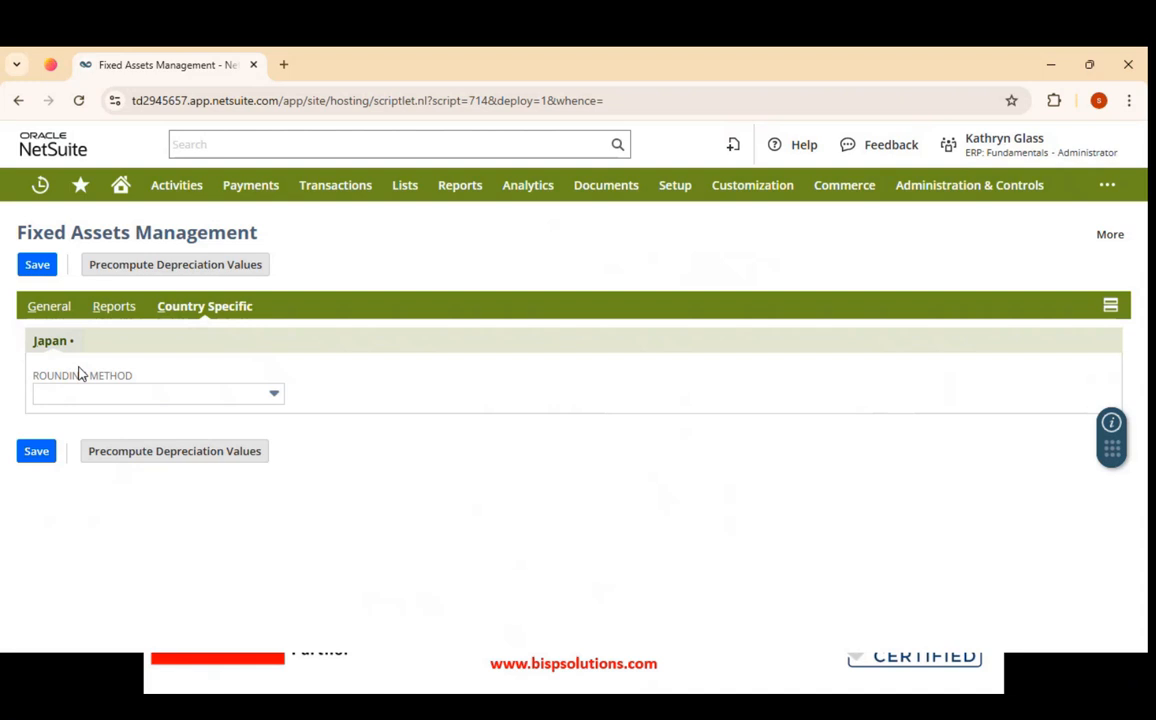
left_click(183, 396)
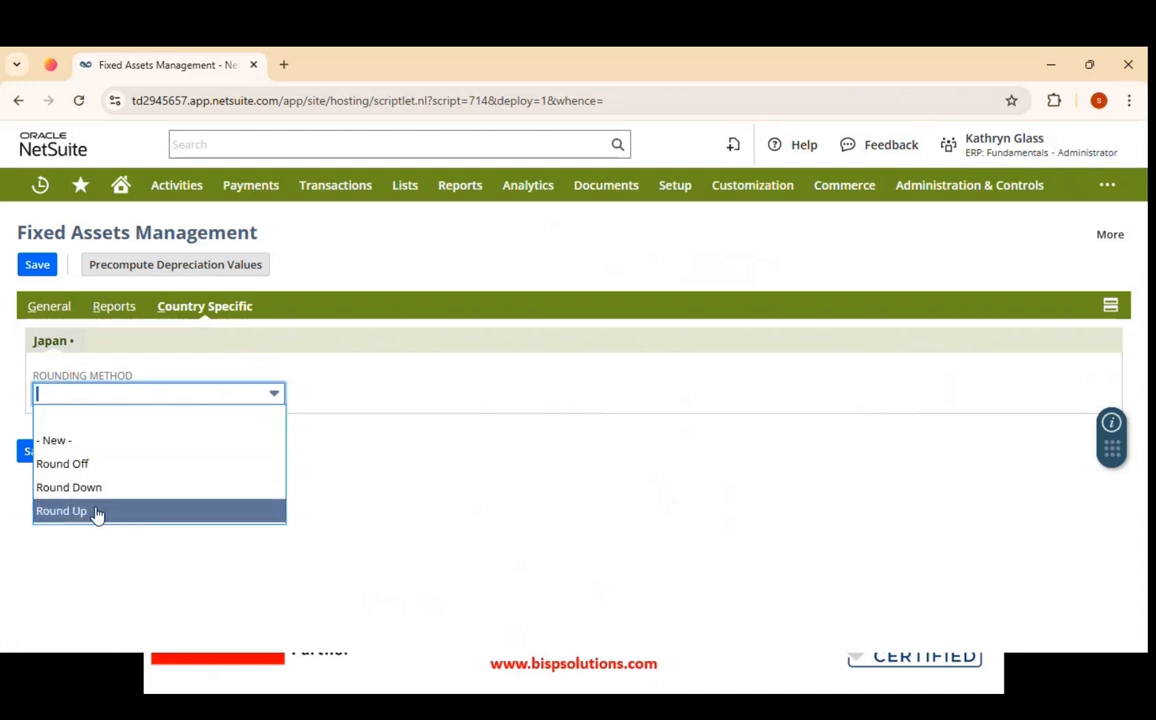
left_click(319, 383)
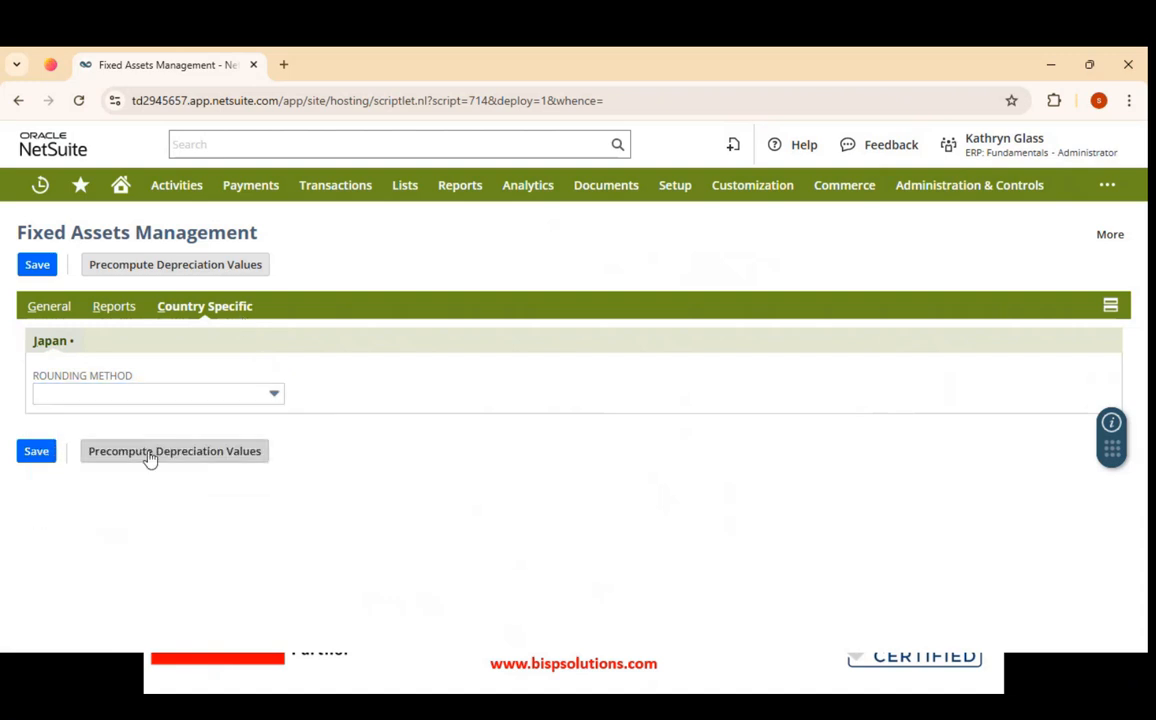
left_click(231, 396)
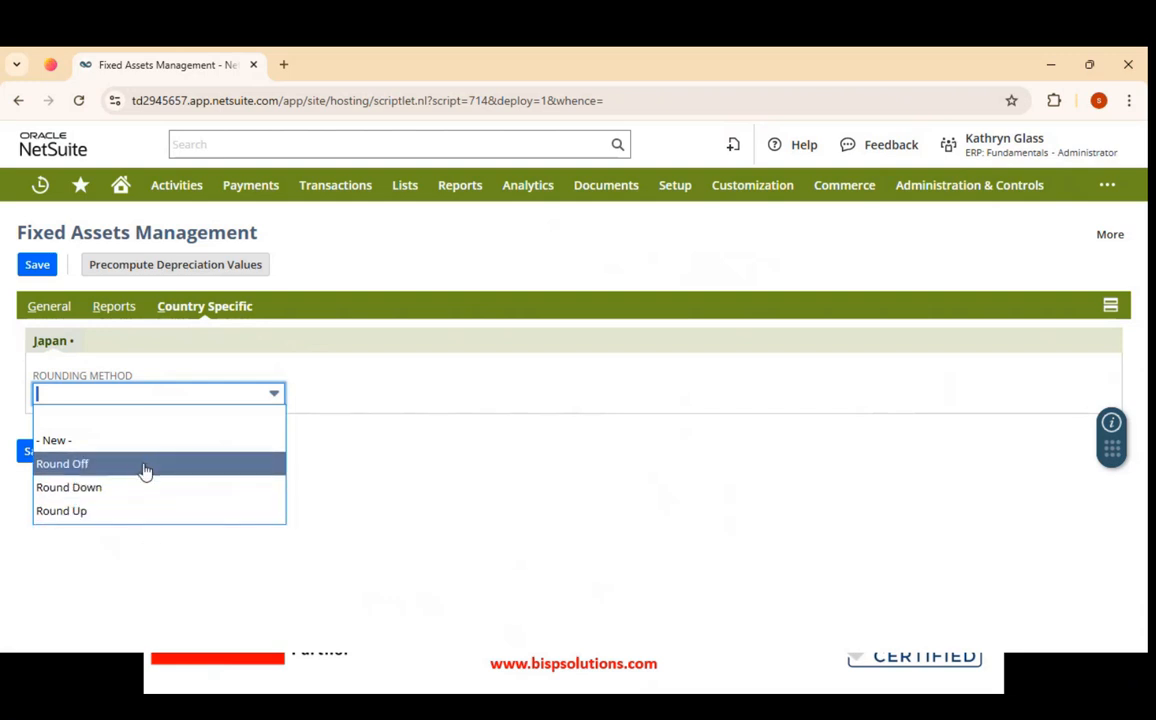
left_click(356, 455)
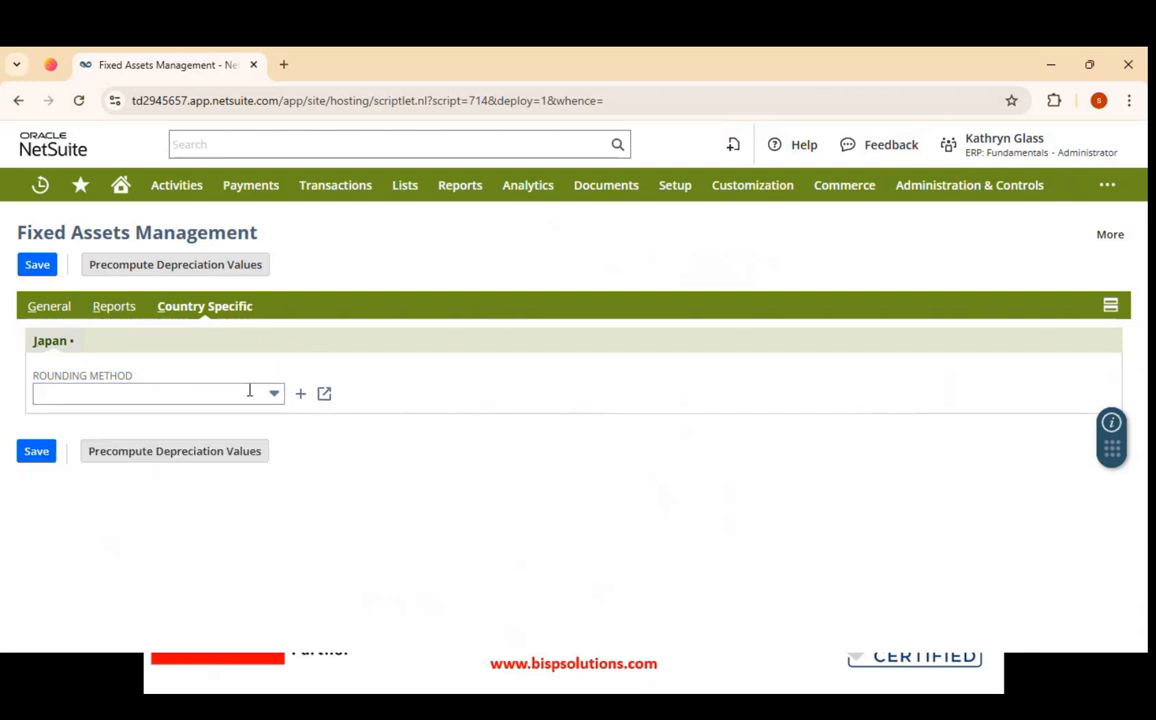
left_click(280, 400)
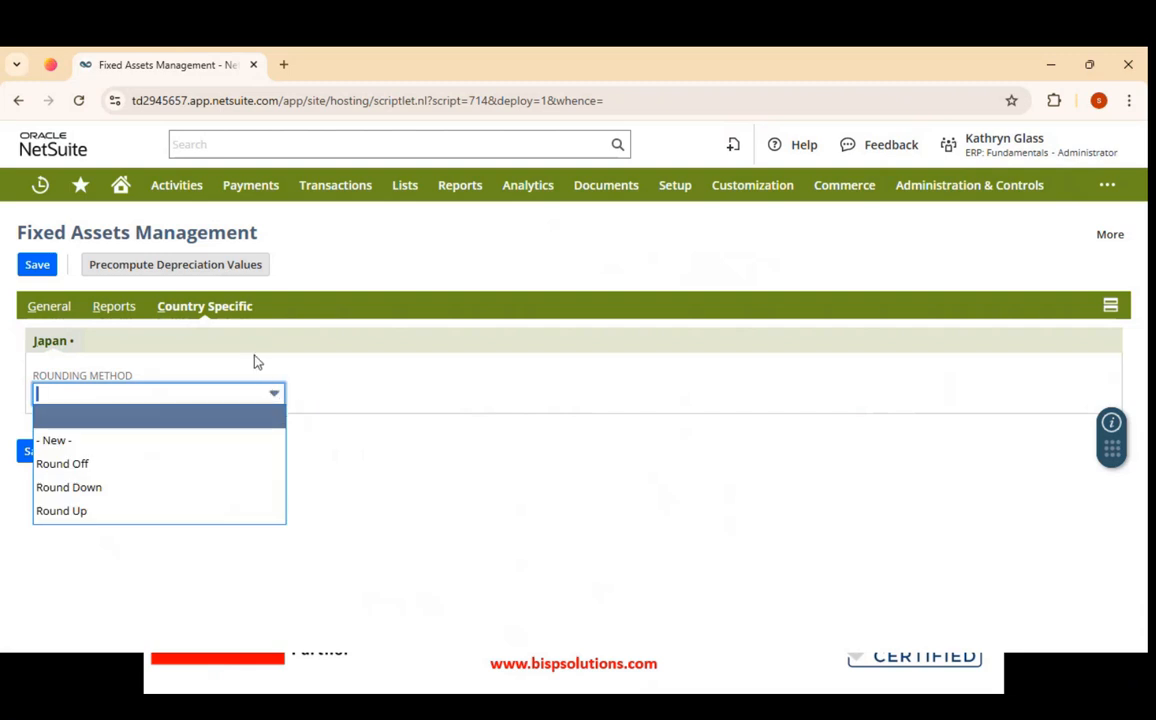
left_click(338, 361)
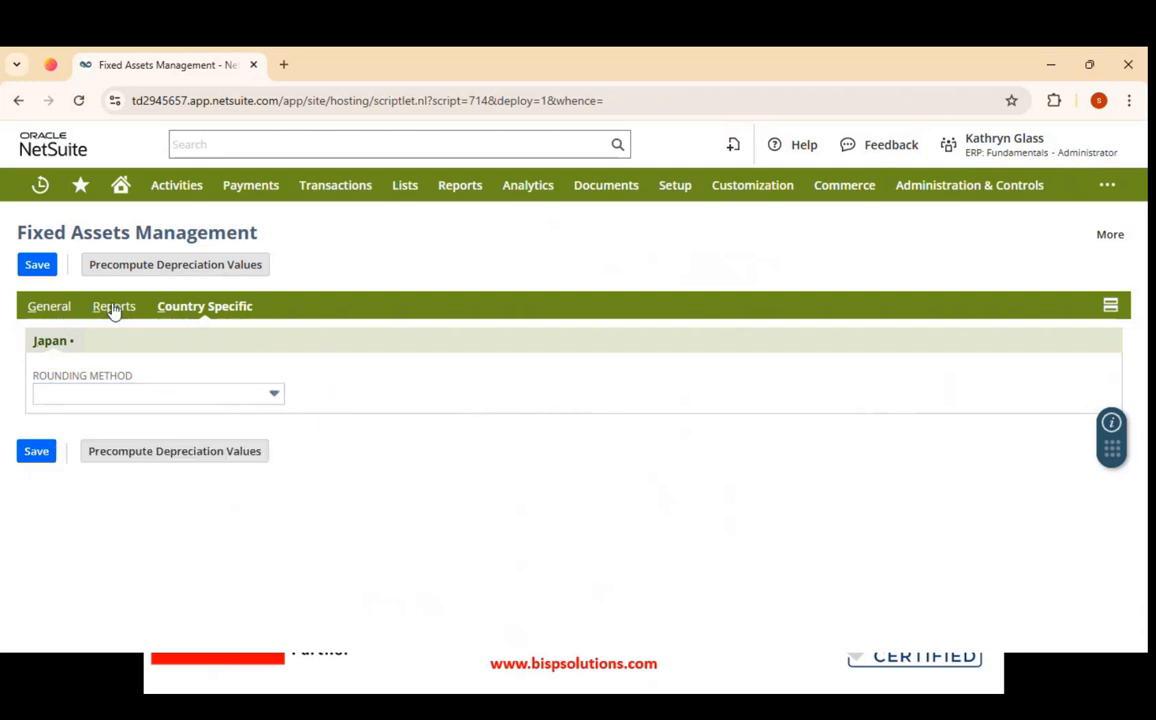
left_click(44, 269)
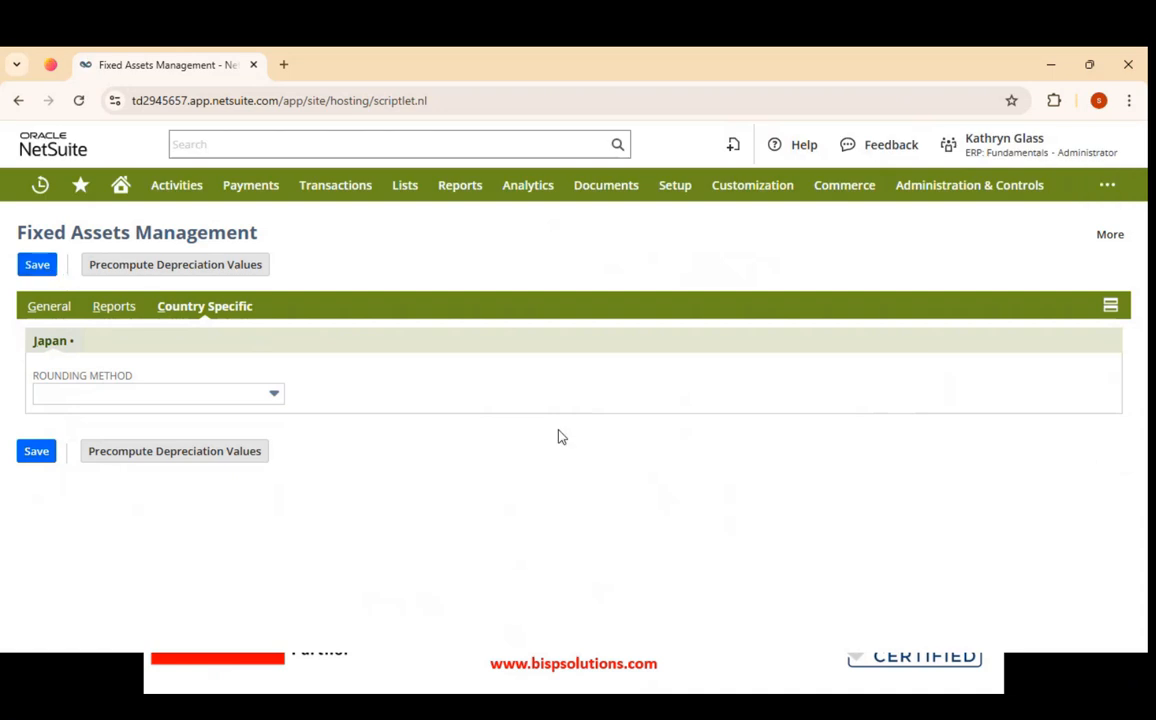
key("alt+Tab")
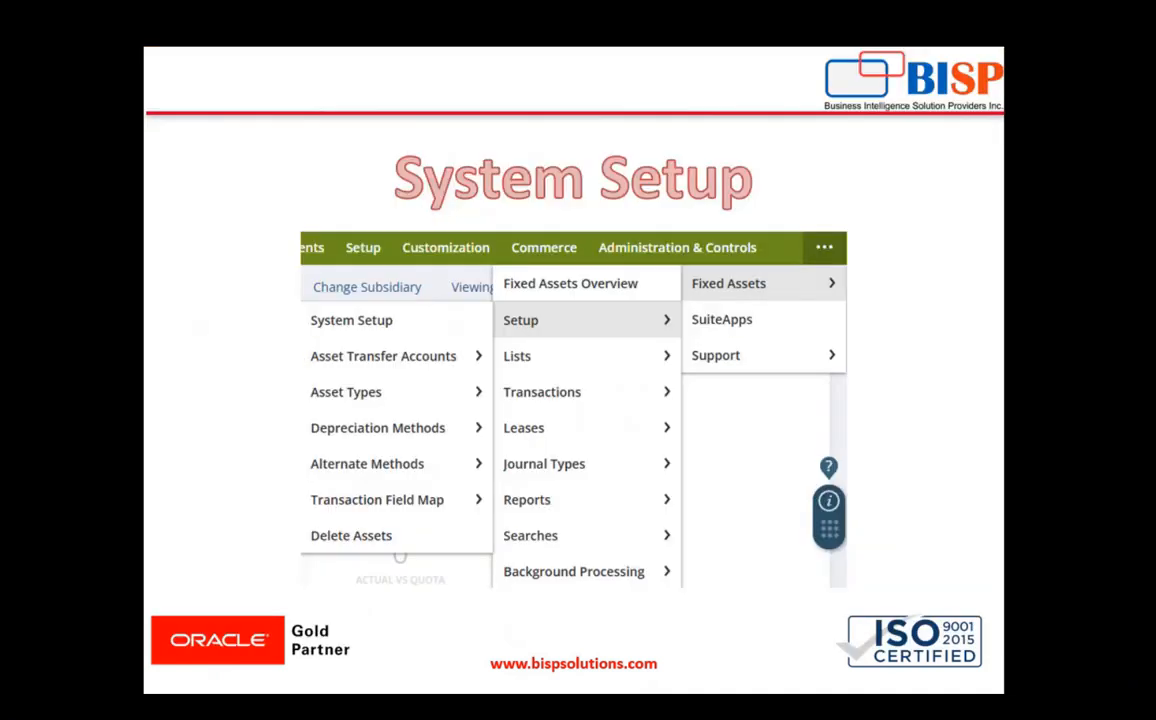
key("Right")
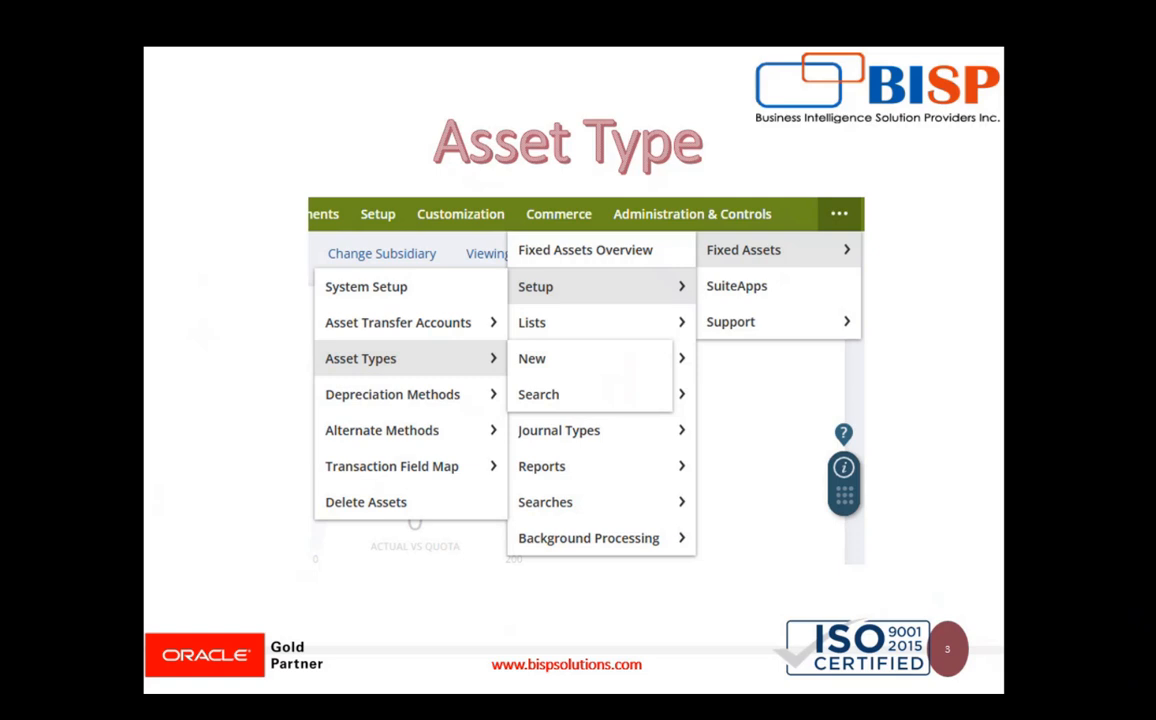
key("alt+Tab")
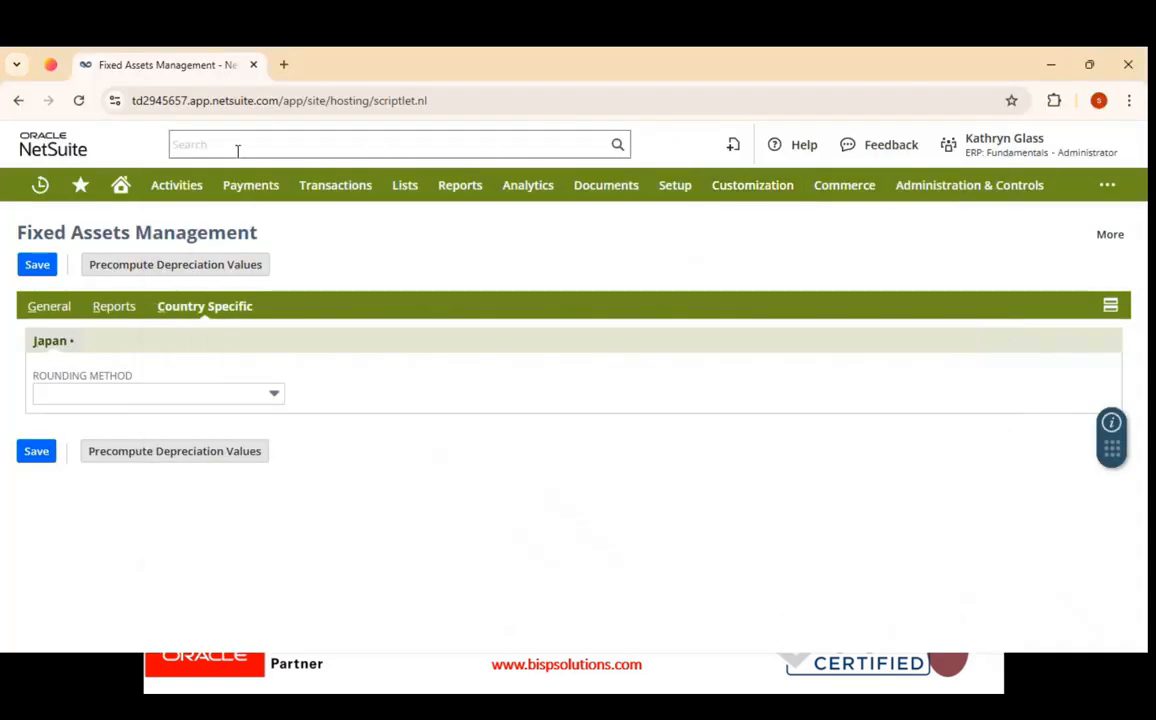
Step: Return to the home page and open the list of fixed asset types from the Fixed Assets setup
left_click(117, 192)
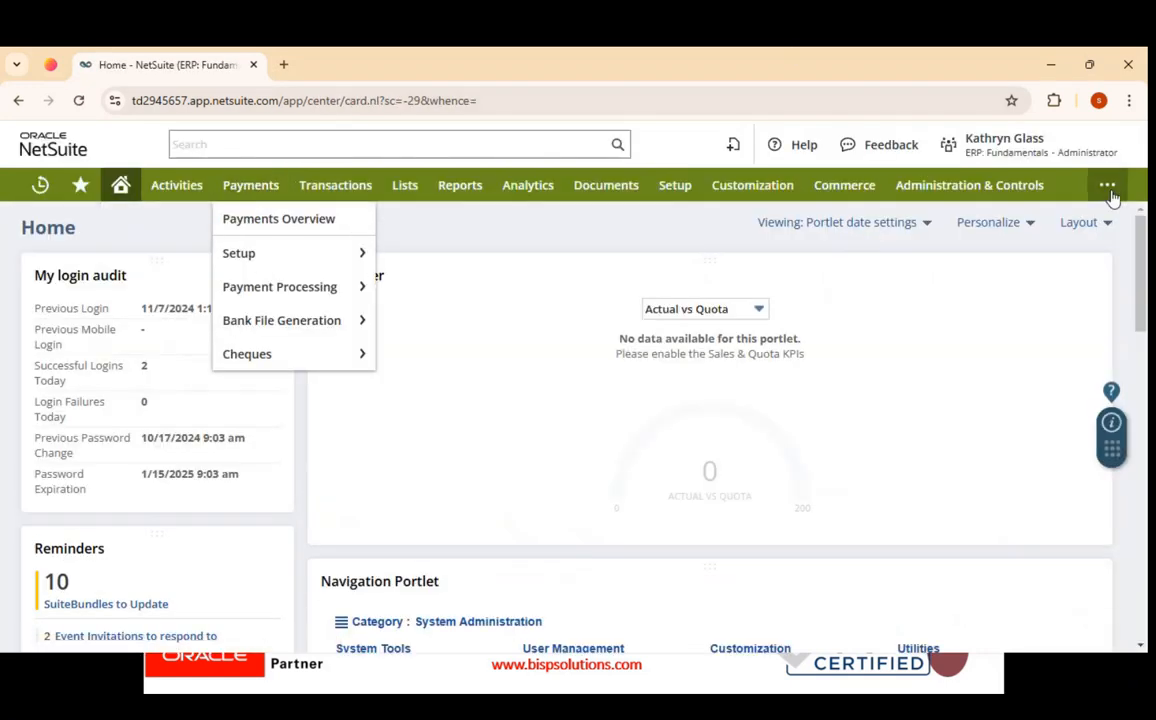
mouse_move(1110, 192)
mouse_move(1073, 228)
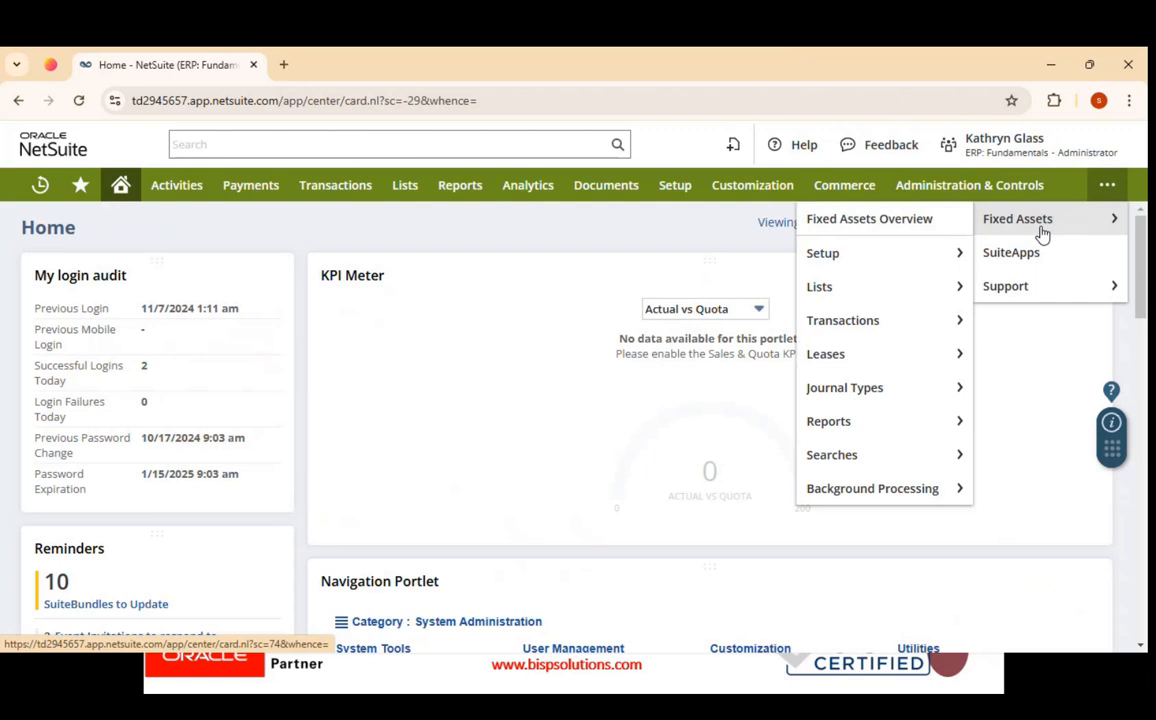
mouse_move(939, 262)
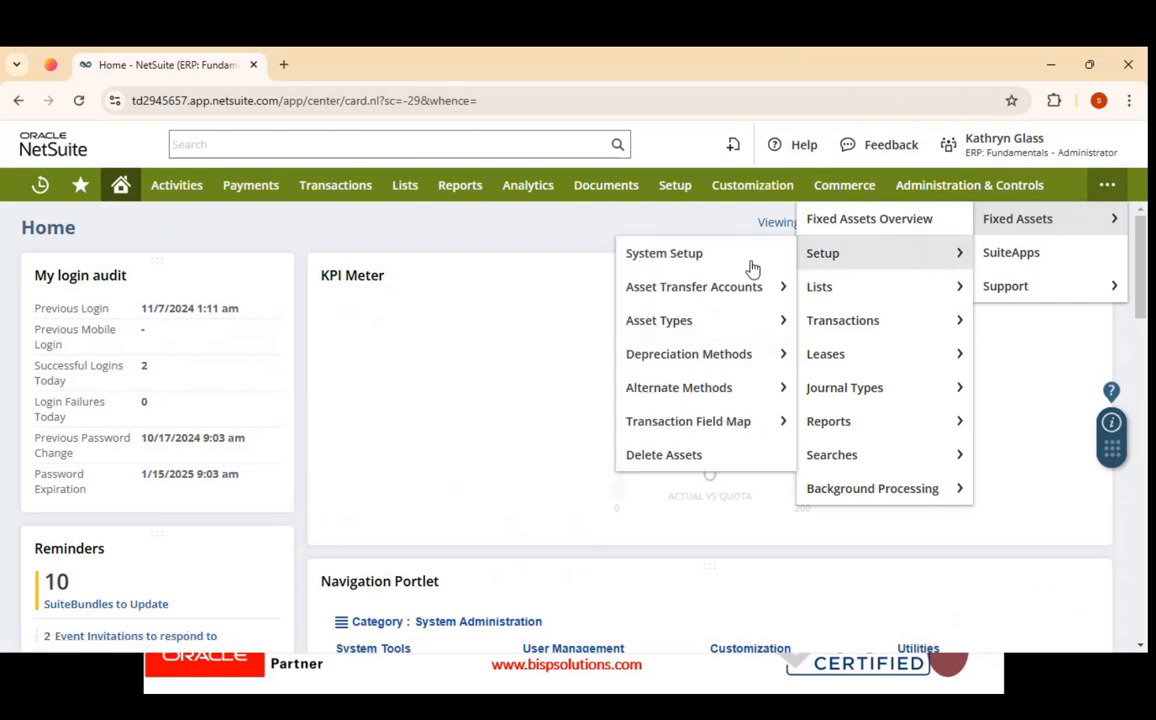
left_click(673, 327)
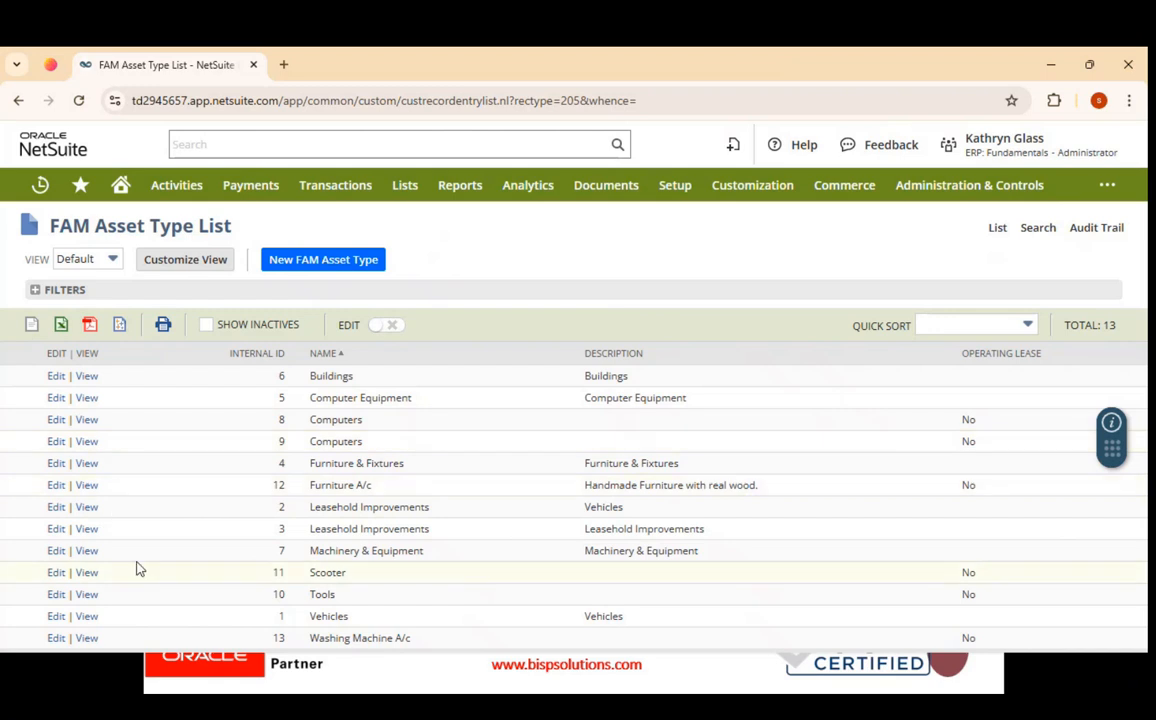
Step: View the Leasehold Improvements asset type described as Vehicles and examine its description, accounting method and notes
left_click(87, 508)
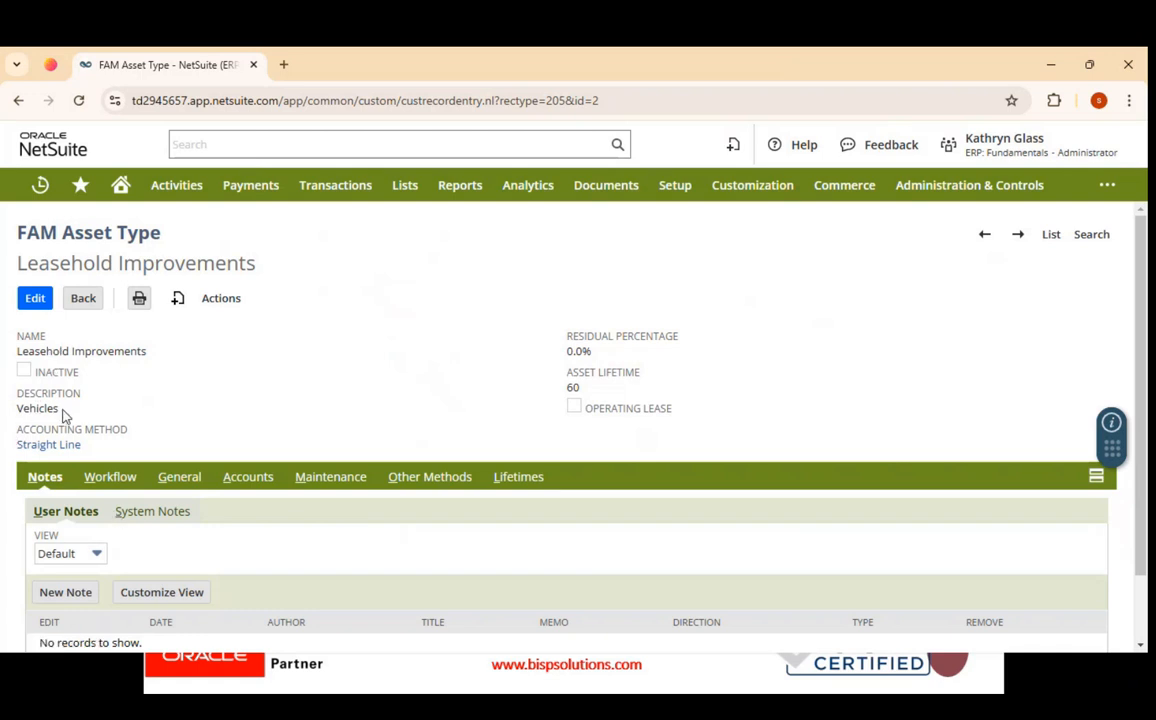
left_click_drag(64, 410, 358, 401)
left_click(358, 401)
scroll(218, 556, "down", 1)
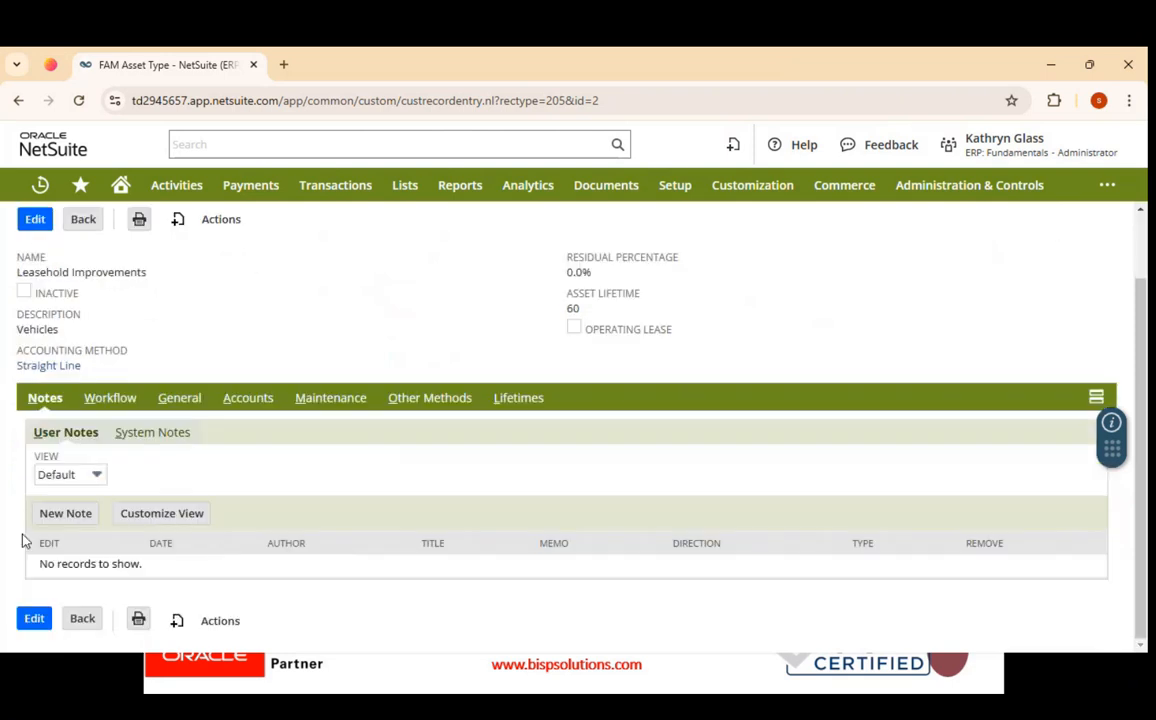
Step: Check the asset lifetime value and its field help on the asset type record, and return to the asset type list
mouse_move(581, 308)
left_mouse_down()
mouse_move(556, 307)
mouse_move(590, 309)
left_mouse_up()
left_click_drag(582, 312, 564, 312)
left_click(636, 296)
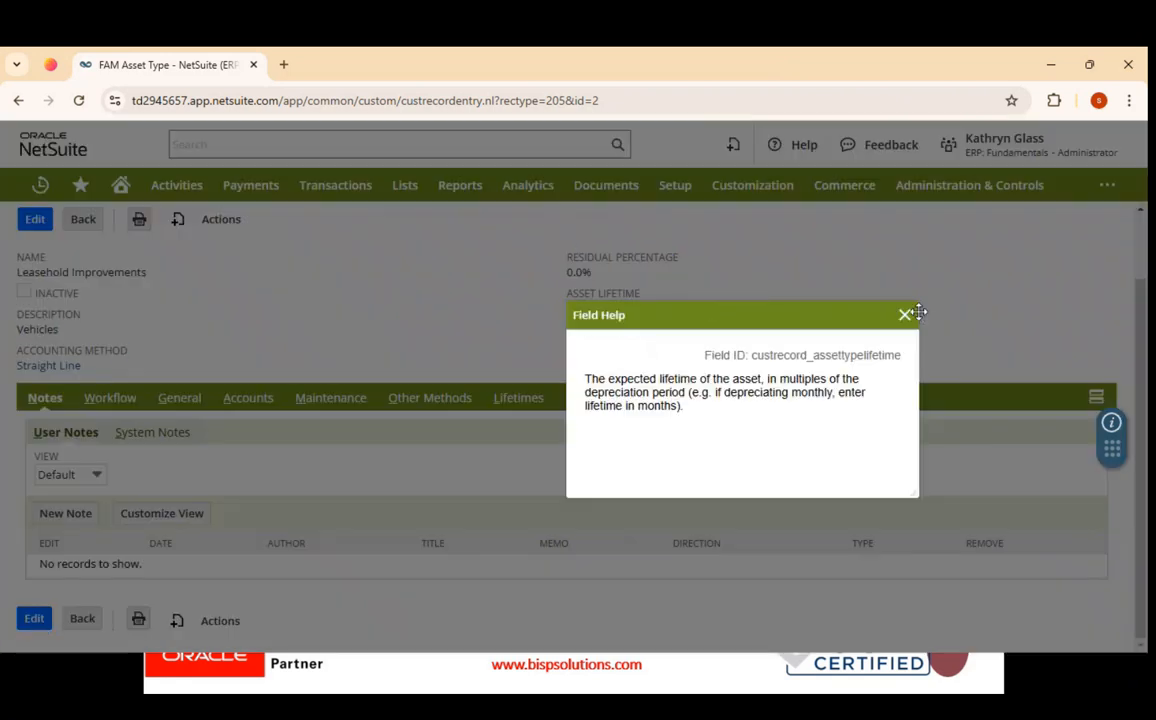
left_click(905, 314)
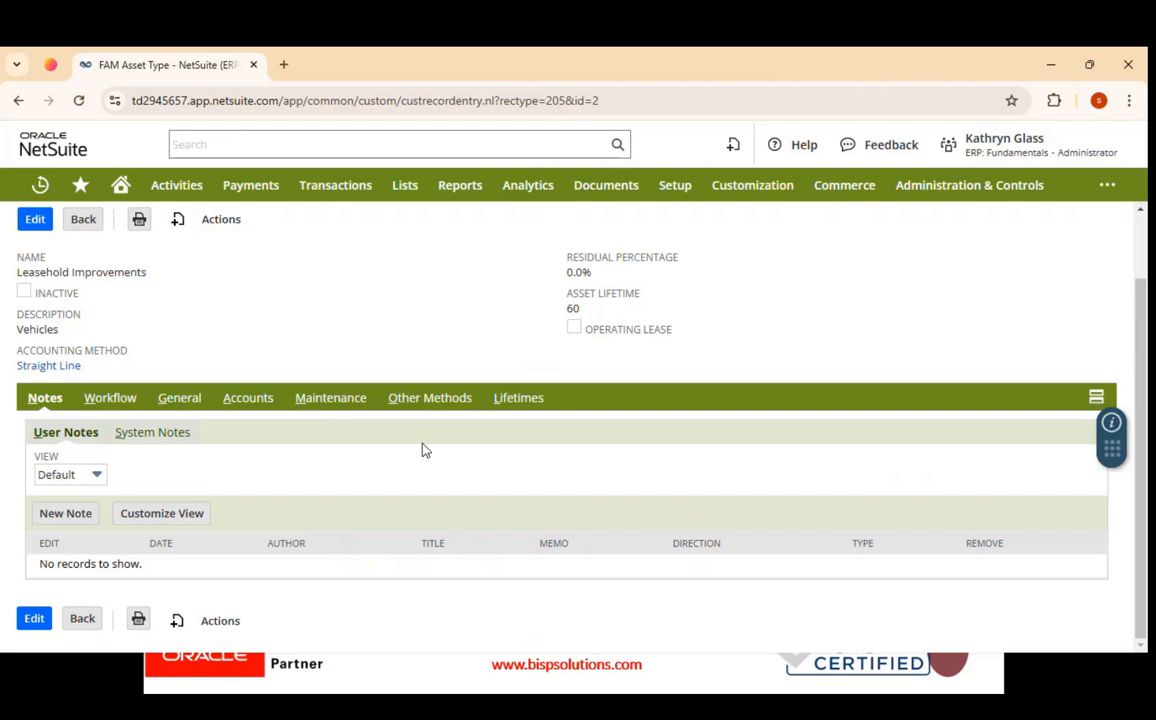
scroll(423, 449, "up", 2)
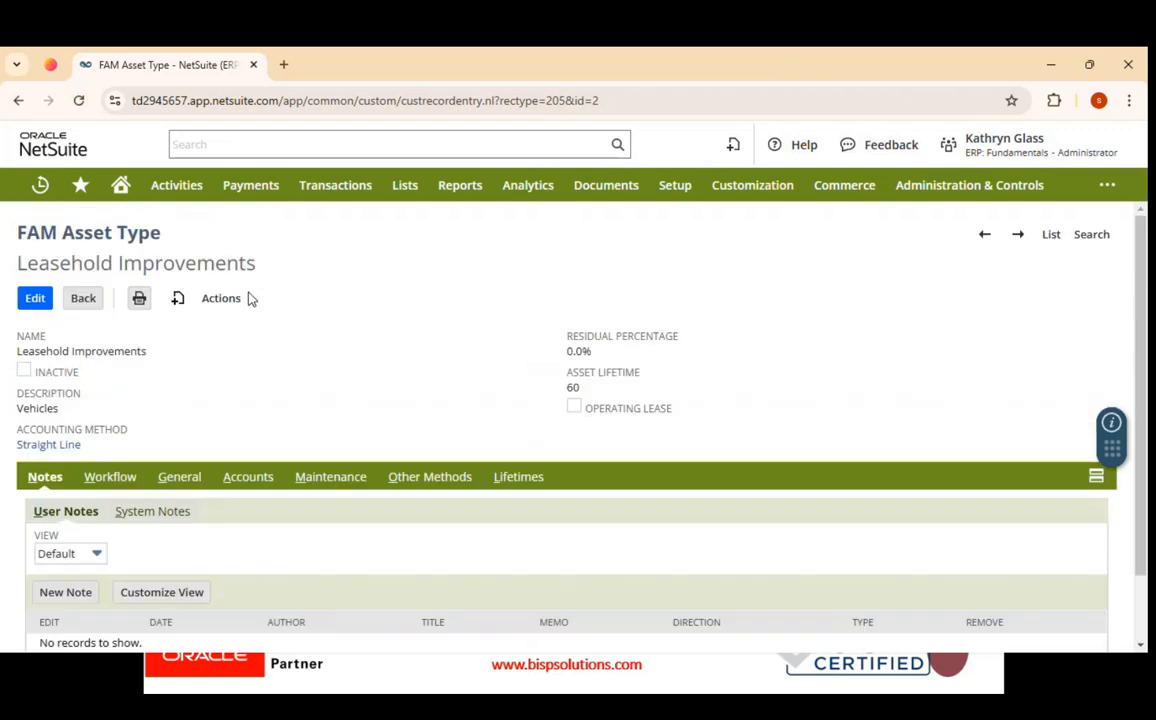
left_click(81, 306)
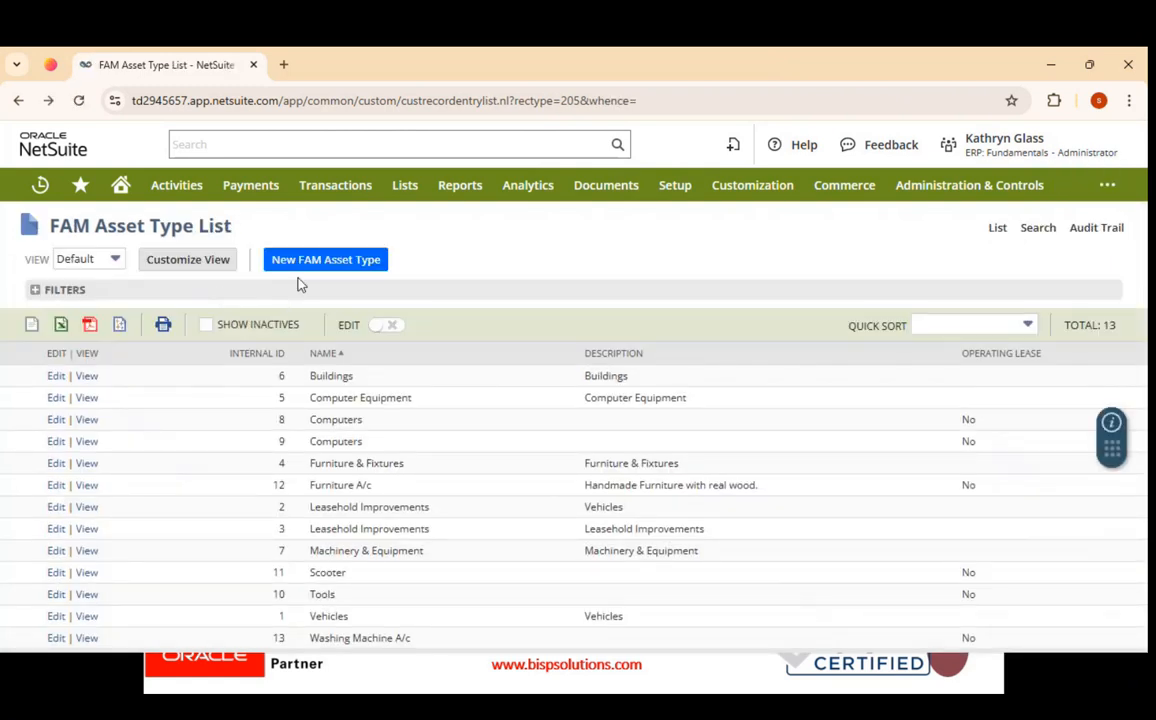
Step: Start a new FAM asset type named Car, leaving the description blank, with Straight Line as the accounting method
left_click(304, 274)
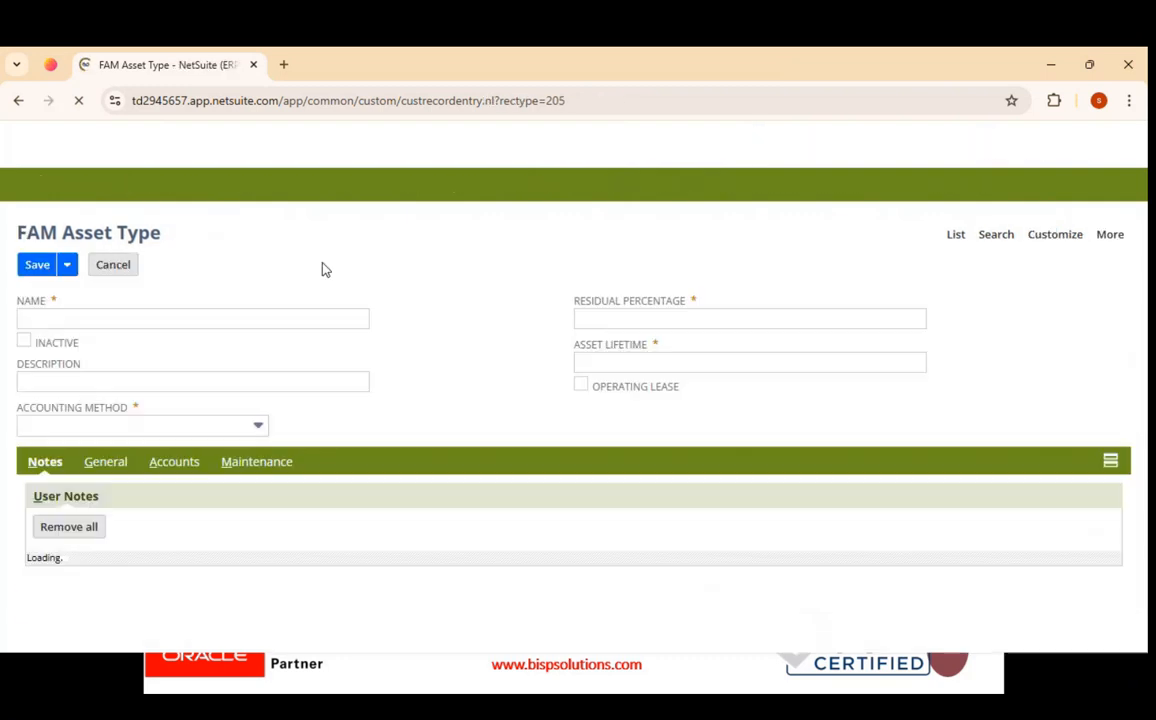
left_click(176, 316)
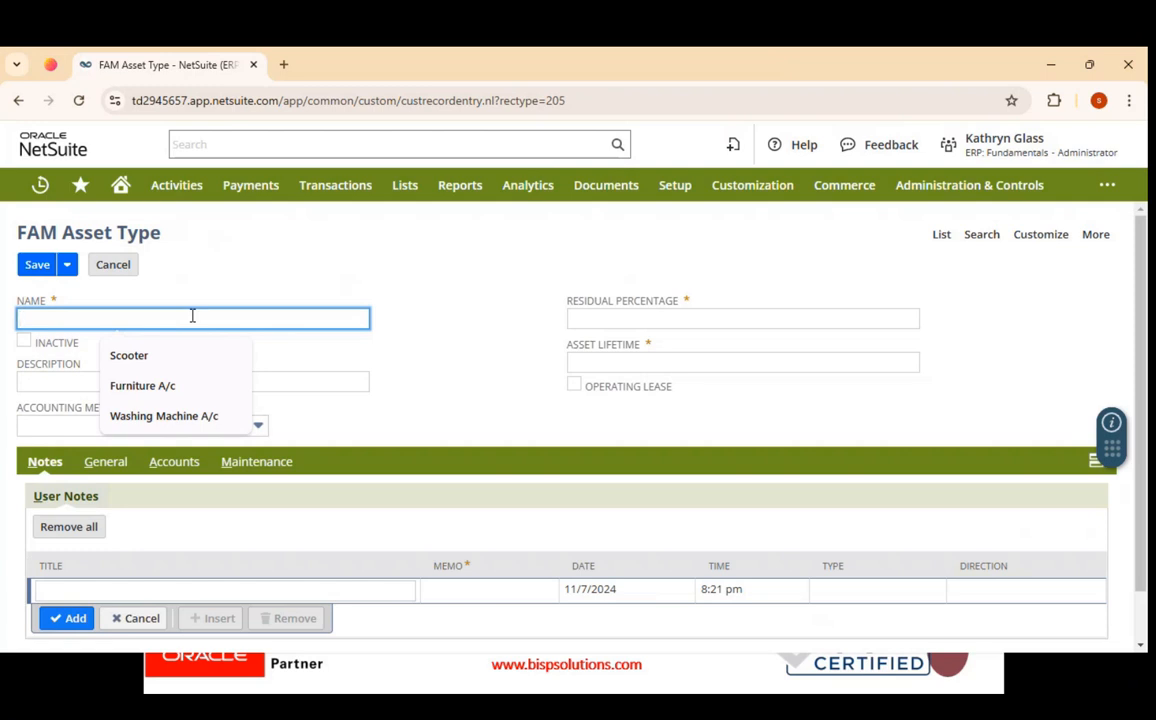
type("Car")
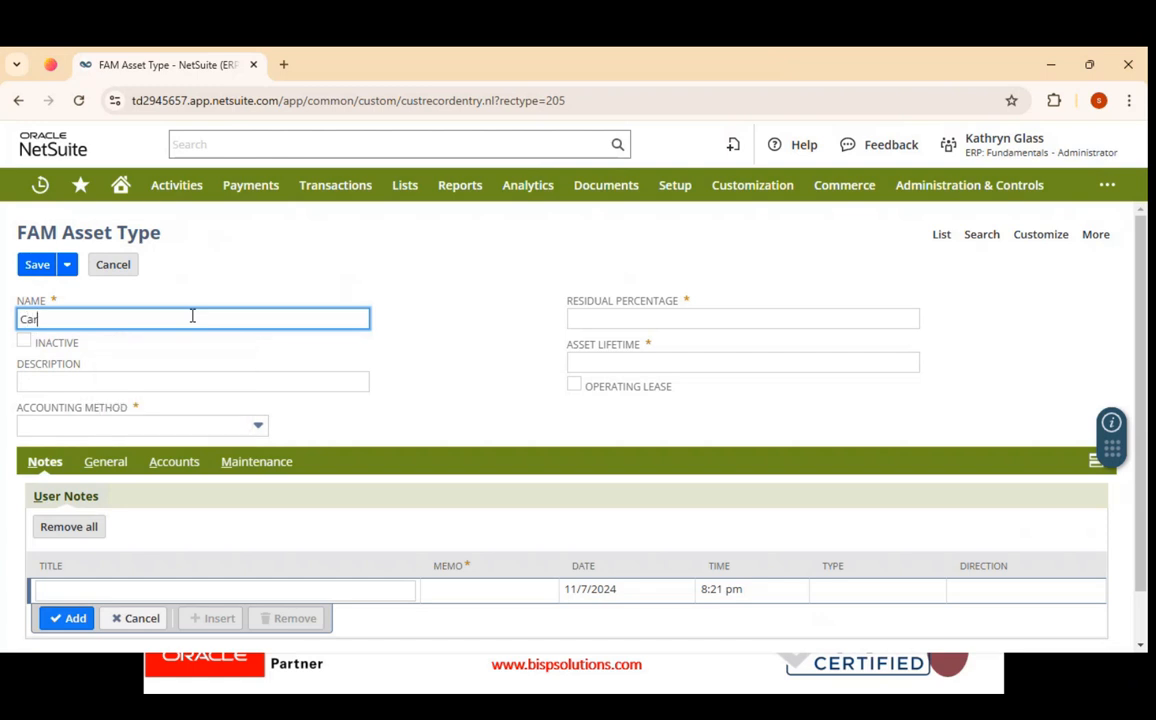
left_click(211, 380)
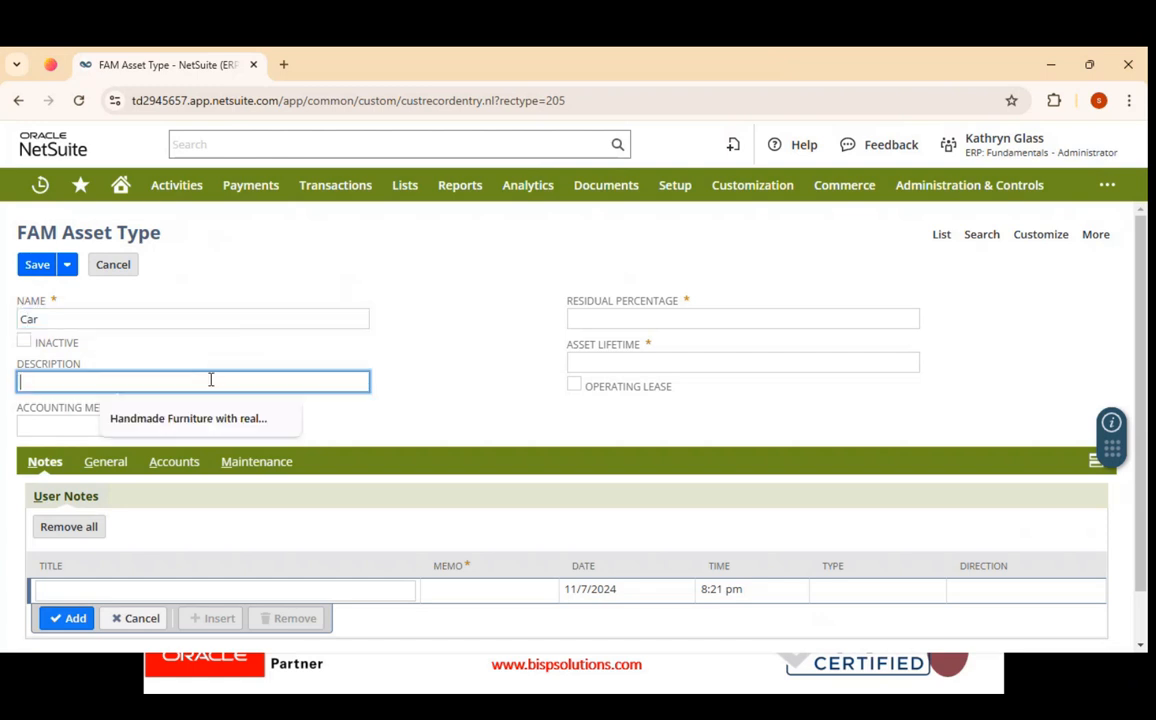
left_click(28, 430)
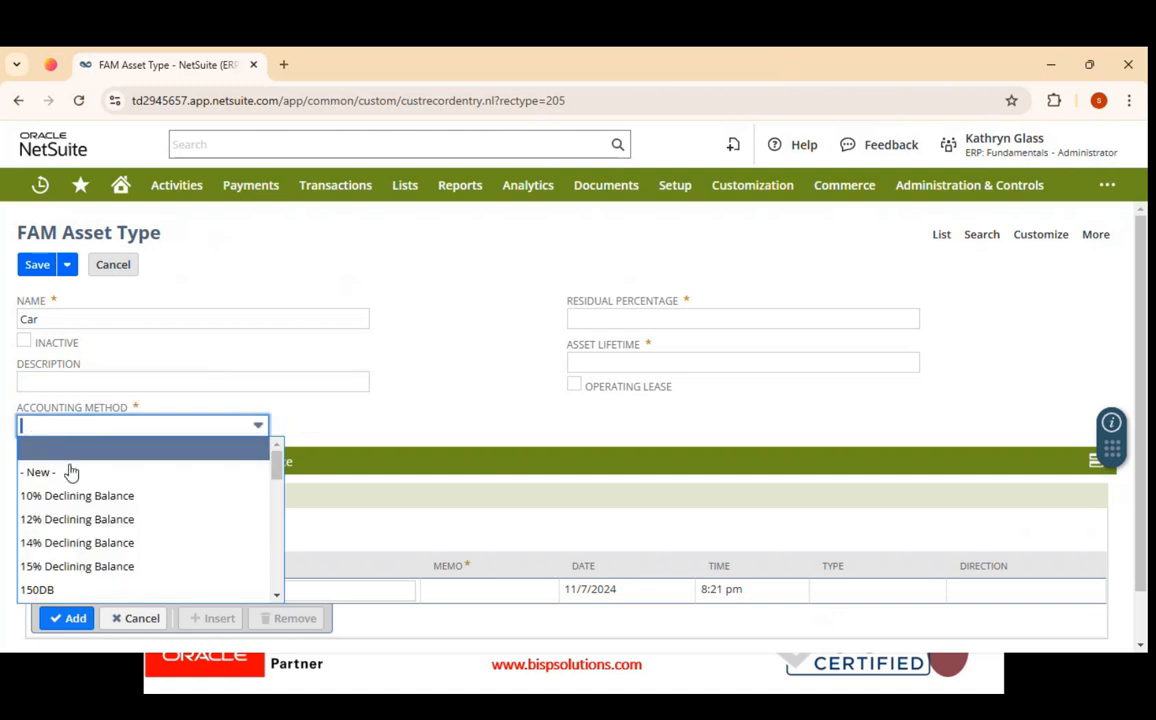
scroll(113, 565, "down", 10)
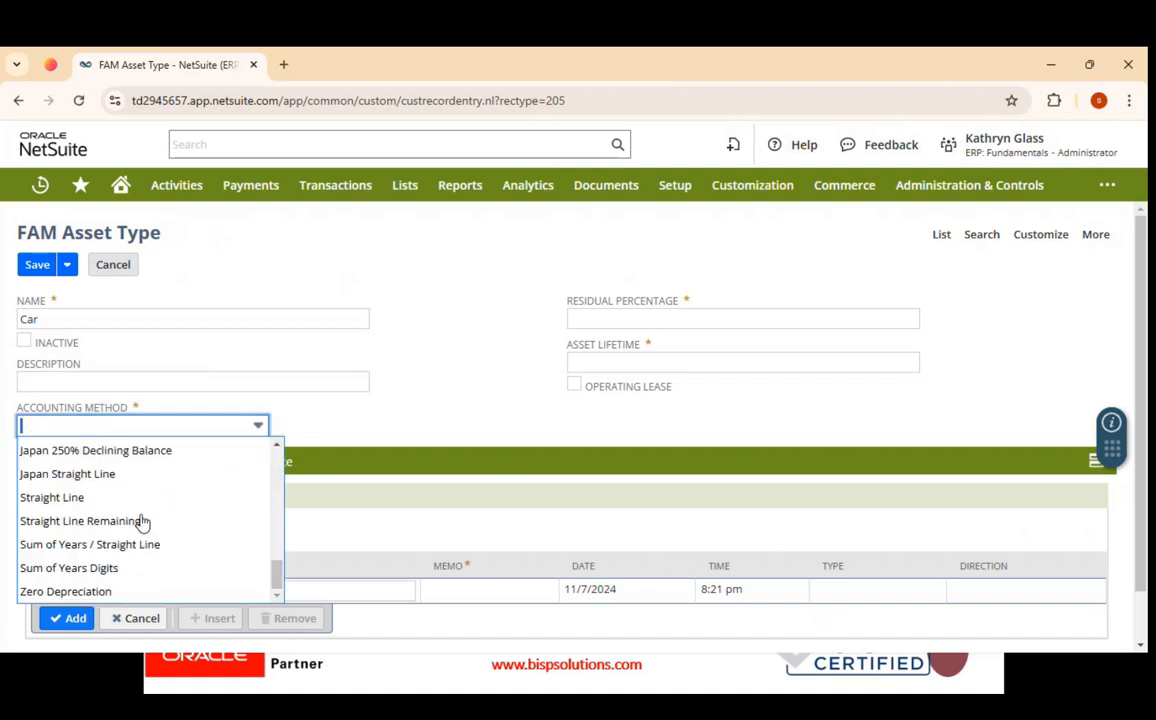
left_click(115, 503)
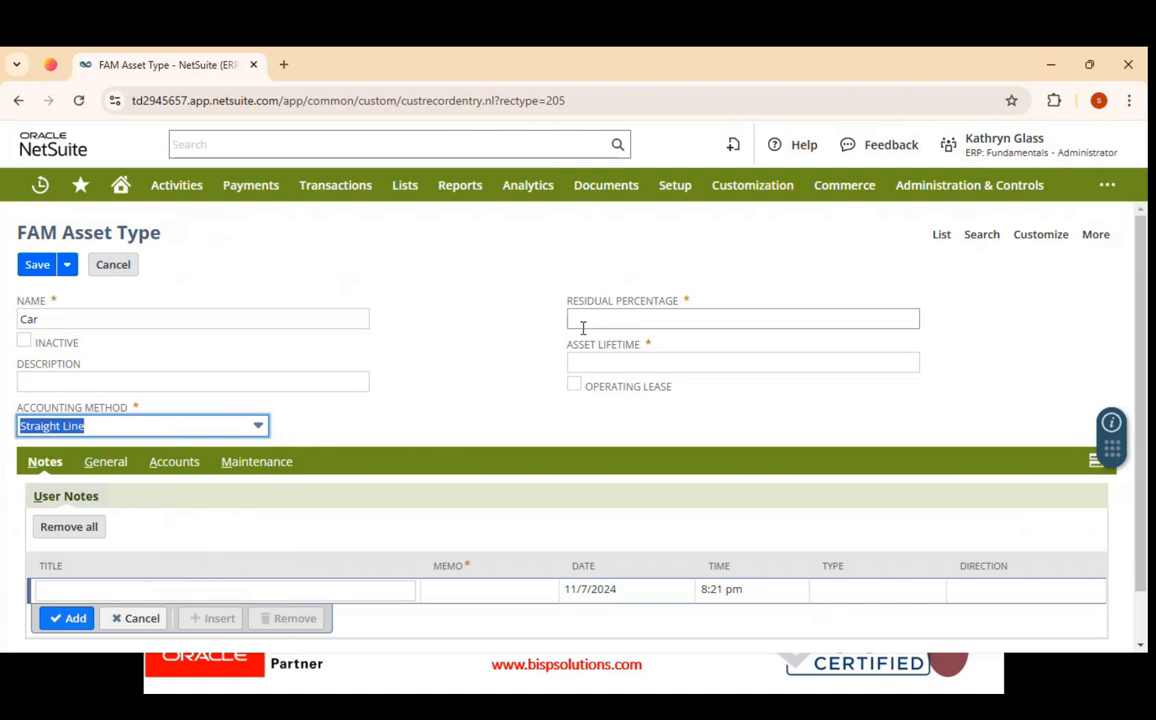
Step: Set the Car asset type's residual percentage to 10.0% and its asset lifetime to 5
left_click(615, 320)
type("1")
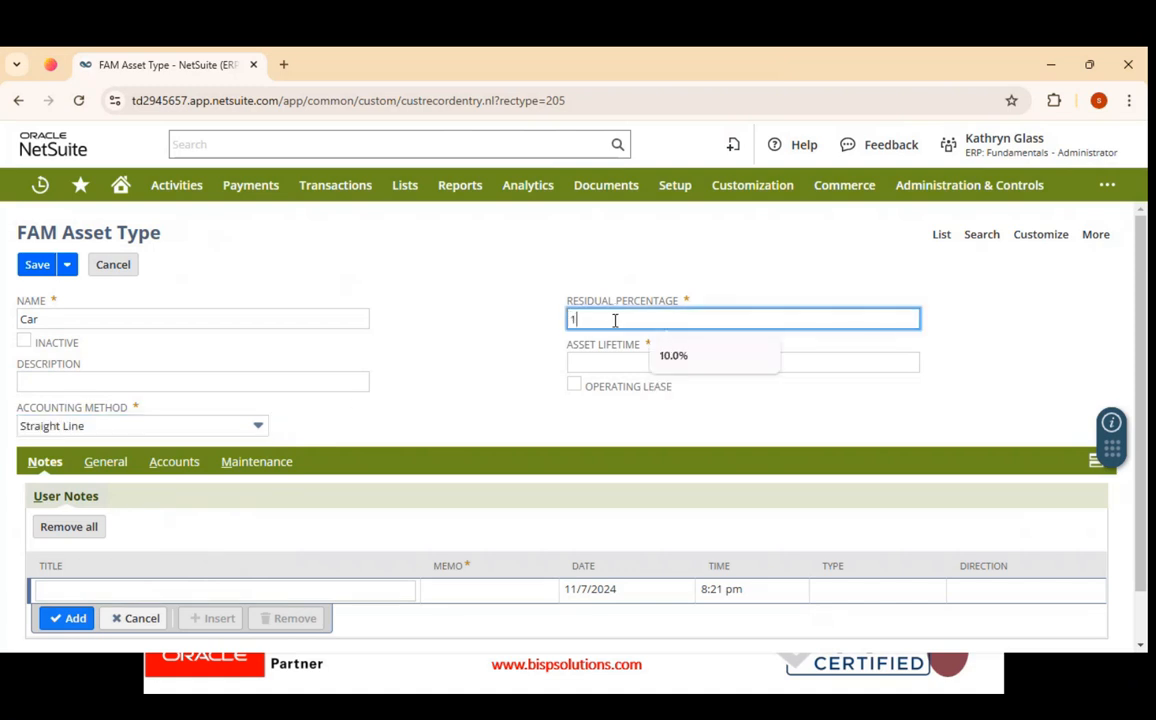
type("0.0%")
left_click(665, 362)
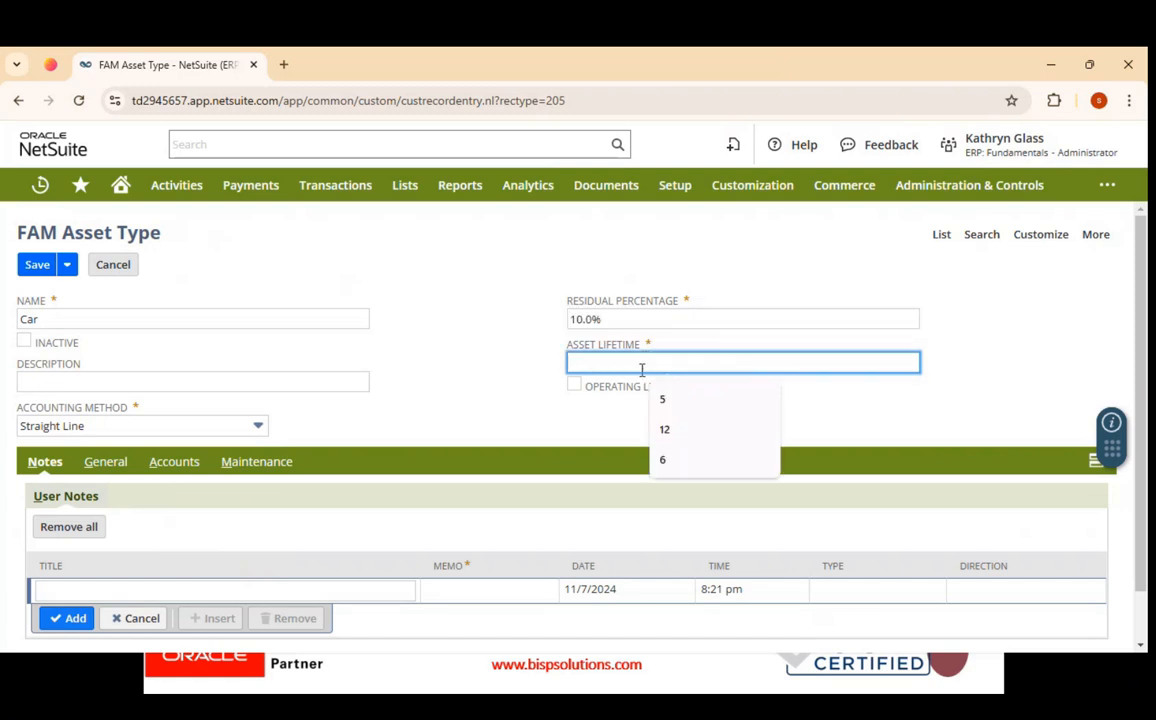
type("5")
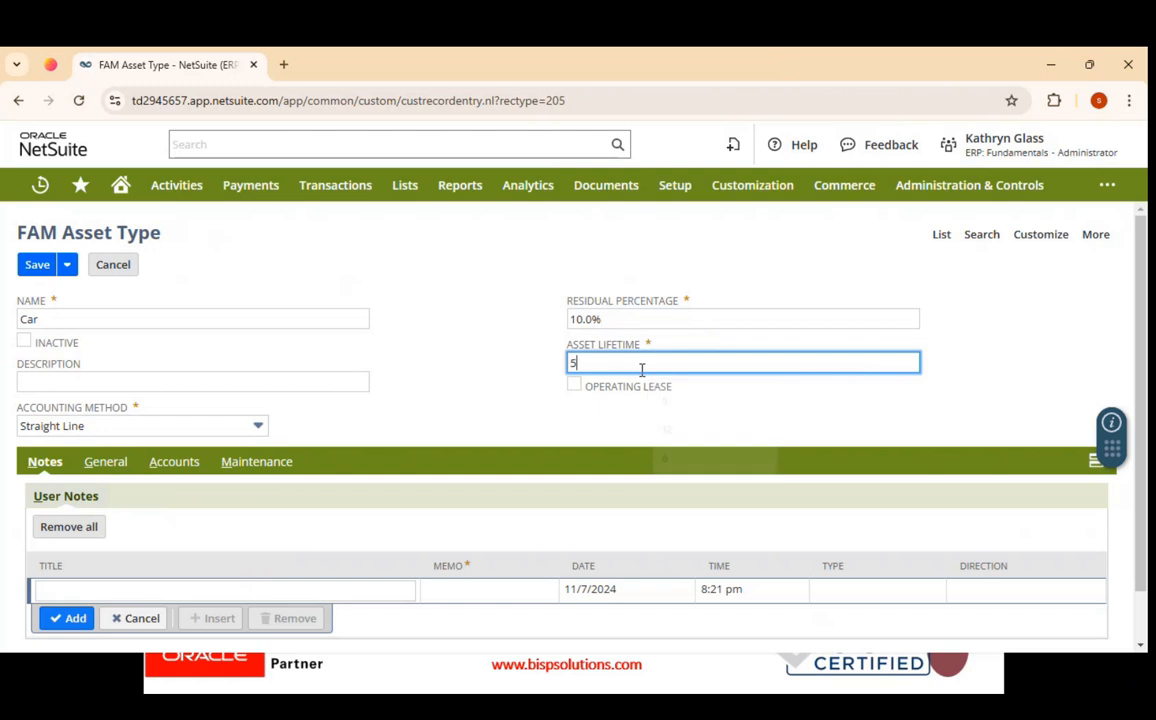
left_click(450, 425)
Step: In the asset type's general settings, set Depreciation Active to True and Financial Year Start to April
scroll(450, 425, "down", 2)
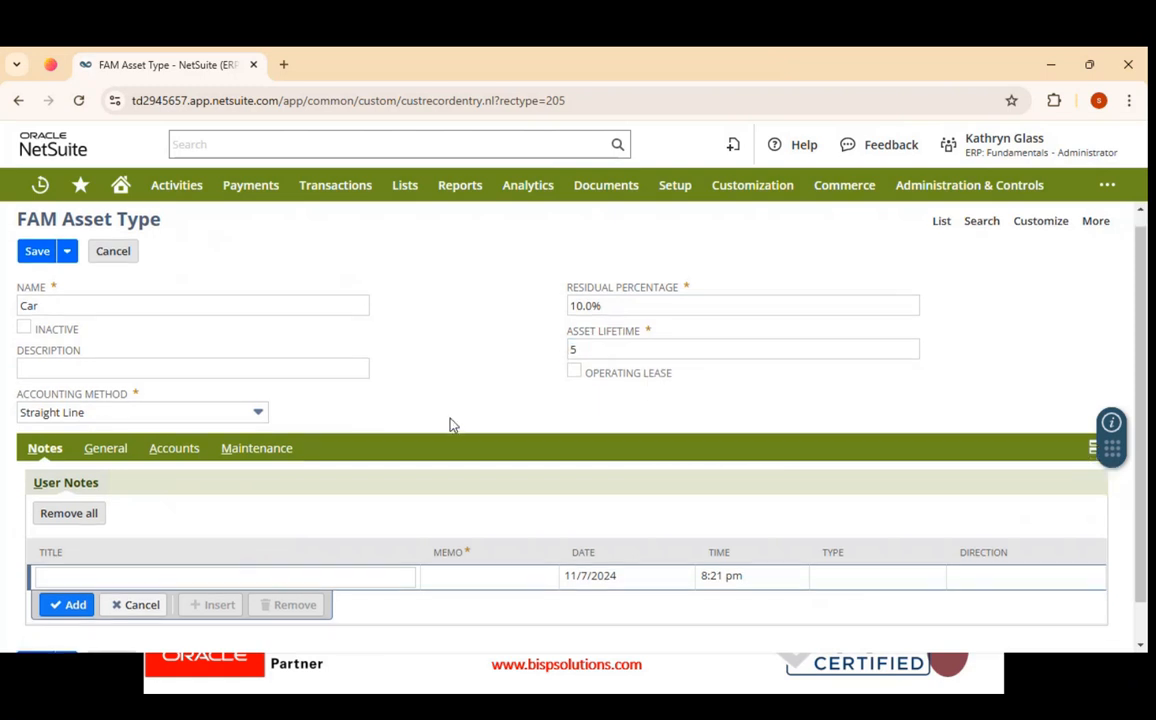
left_click(358, 536)
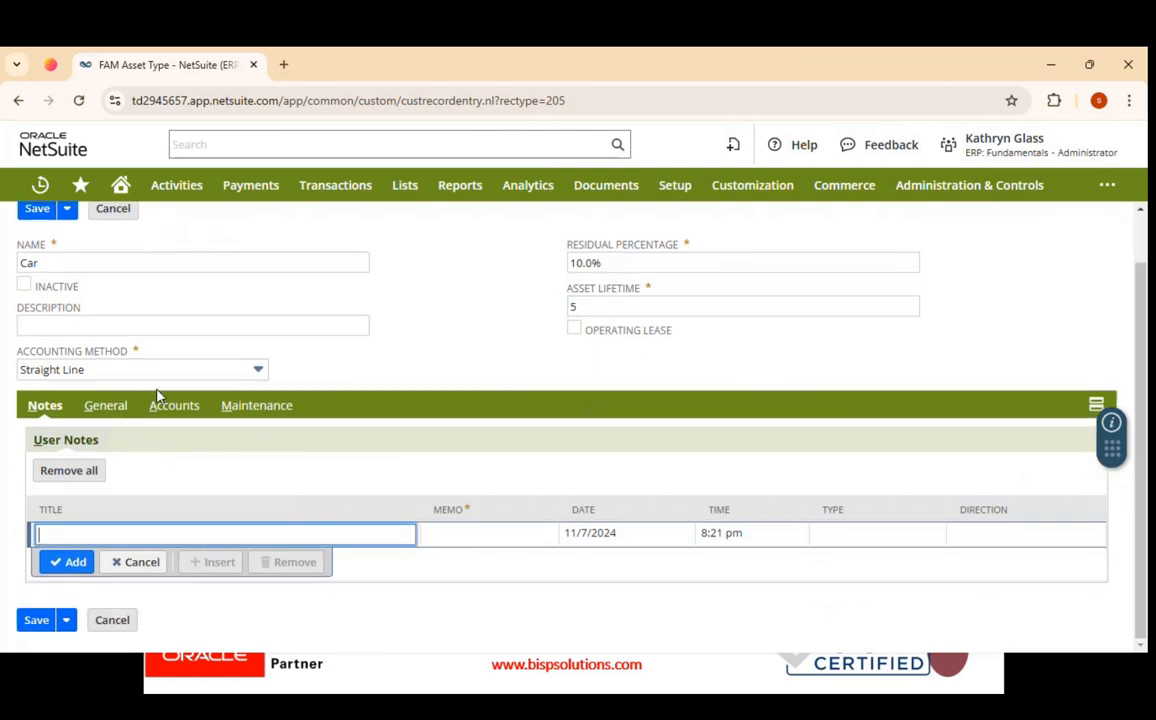
left_click(110, 406)
scroll(359, 434, "down", 1)
left_click(183, 424)
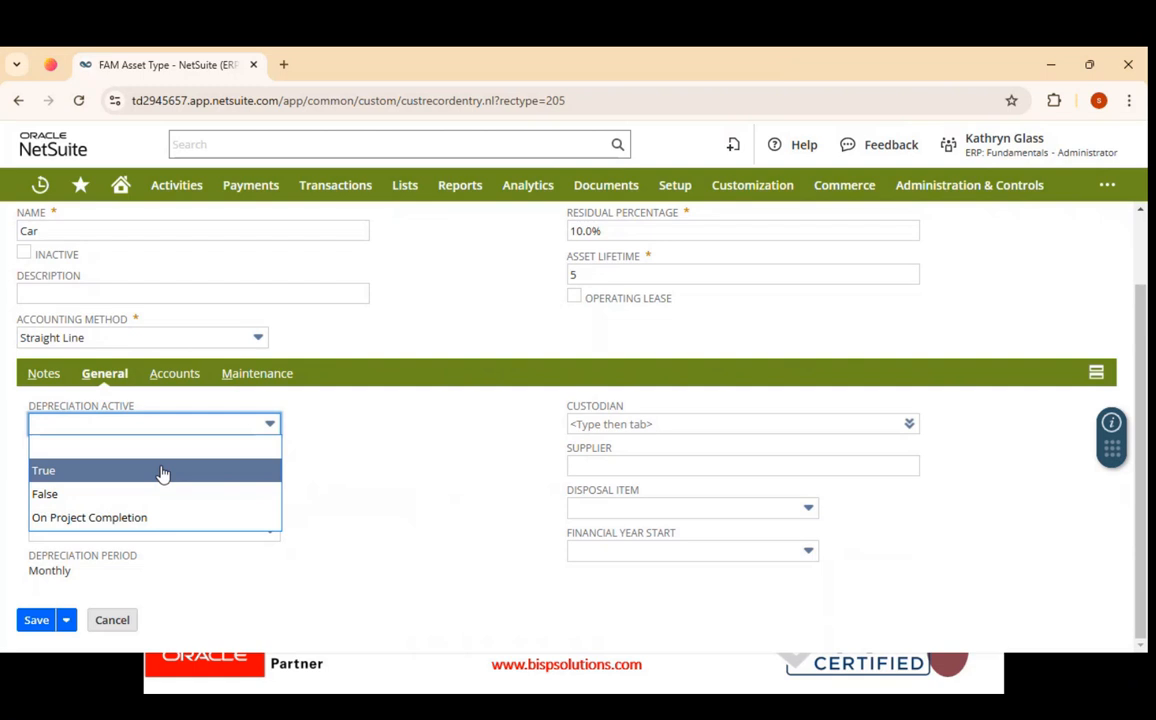
left_click(163, 471)
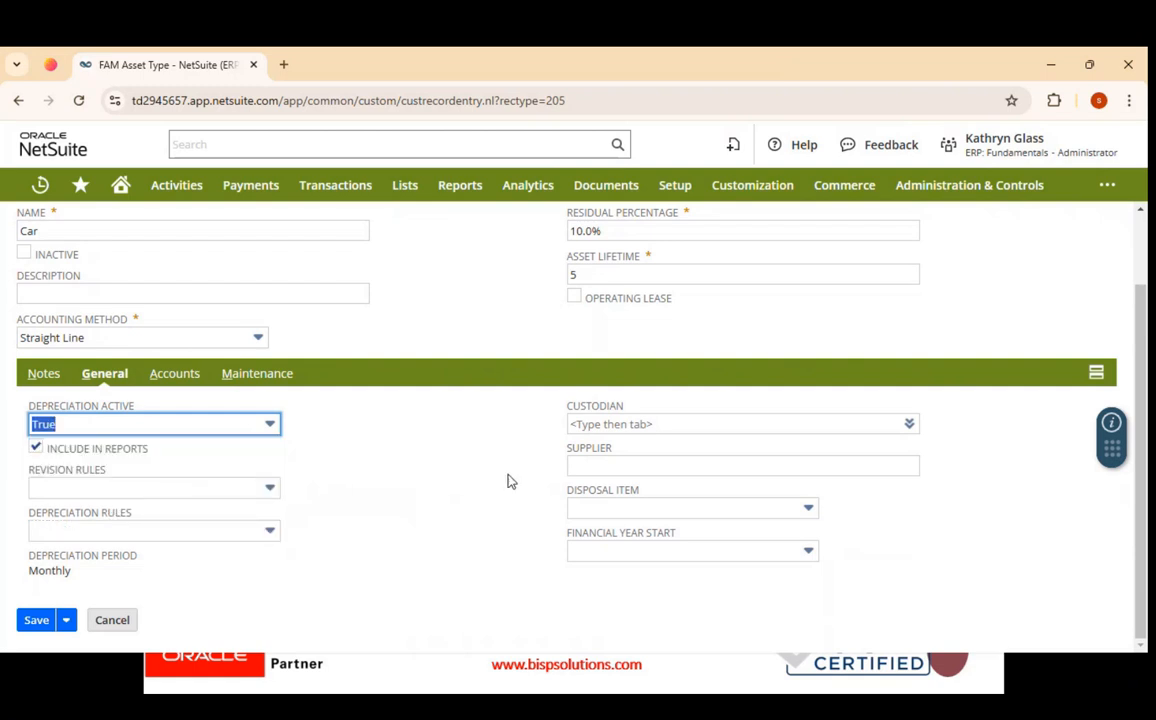
left_click(722, 552)
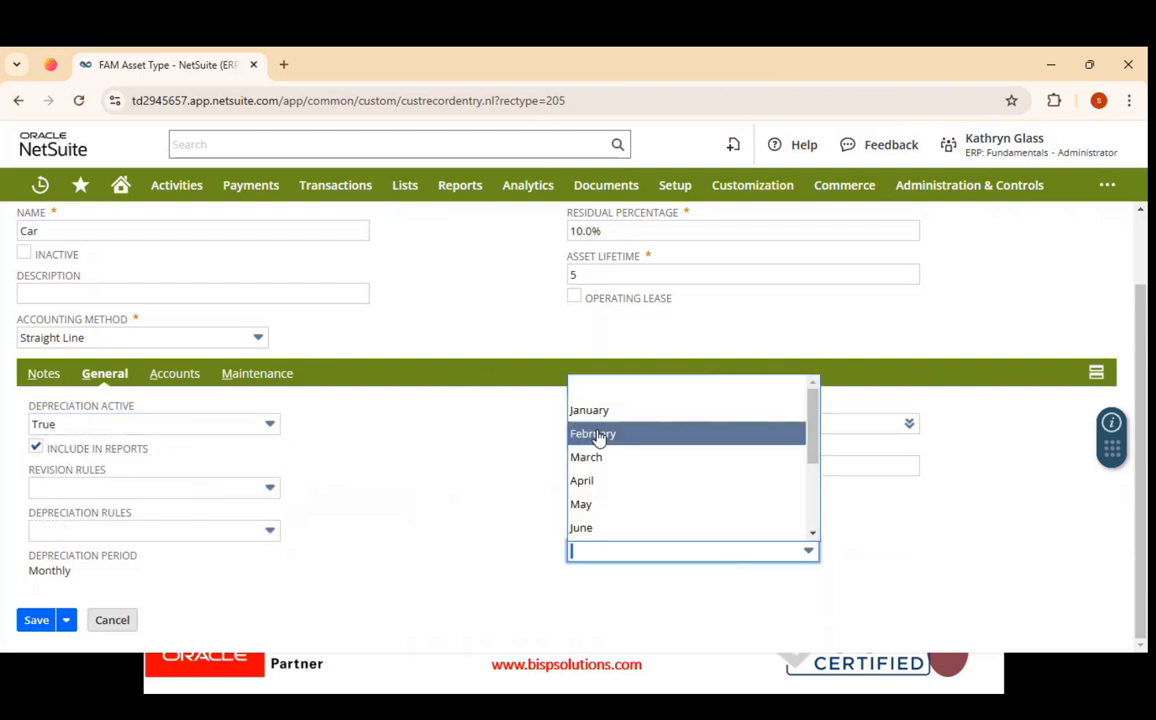
left_click(605, 480)
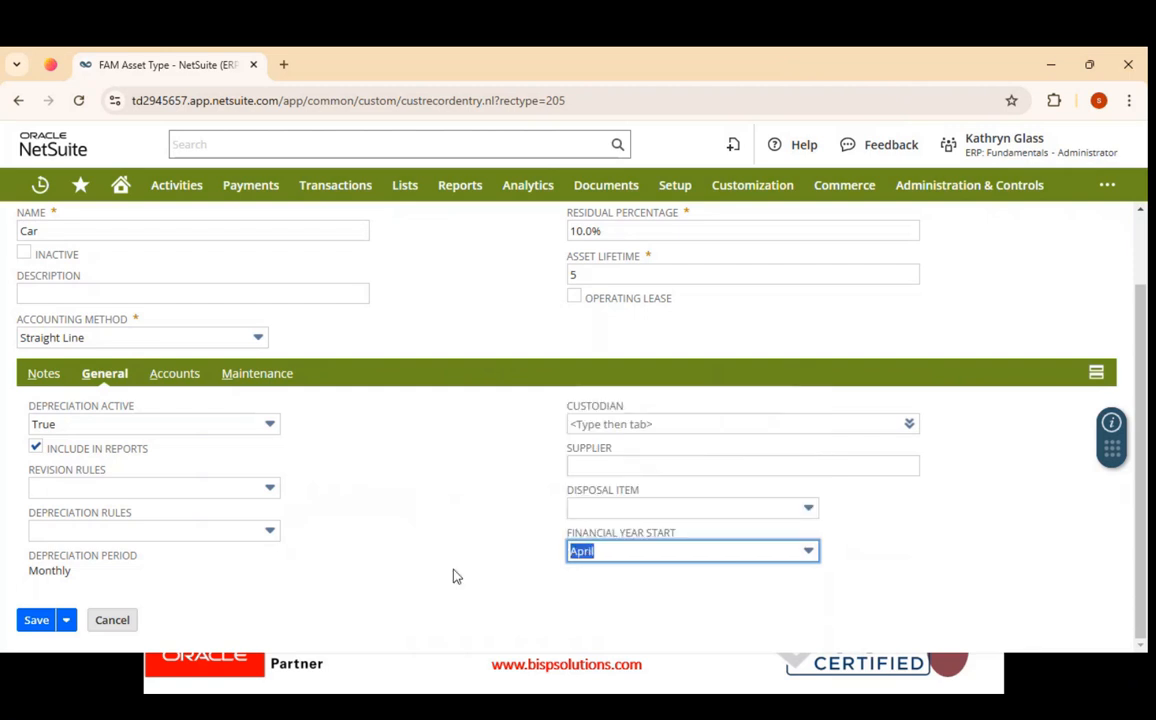
Step: Check the asset type's account fields, leave them blank, and save the Car asset type
left_click(176, 376)
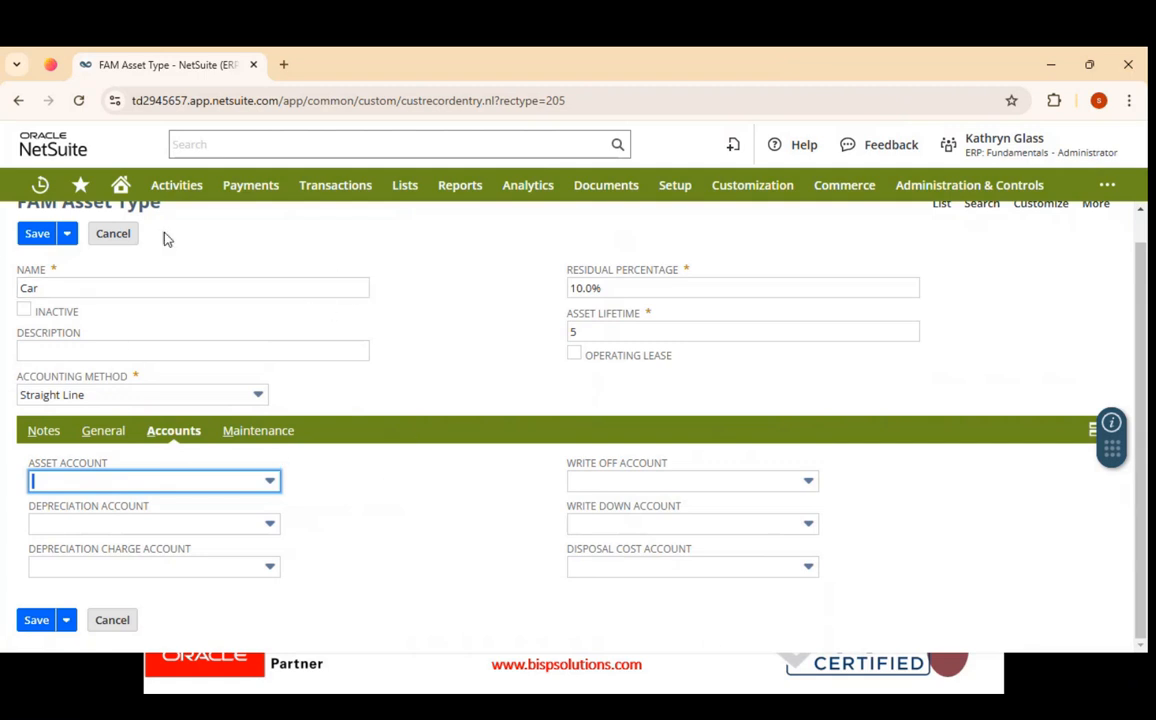
left_click(35, 242)
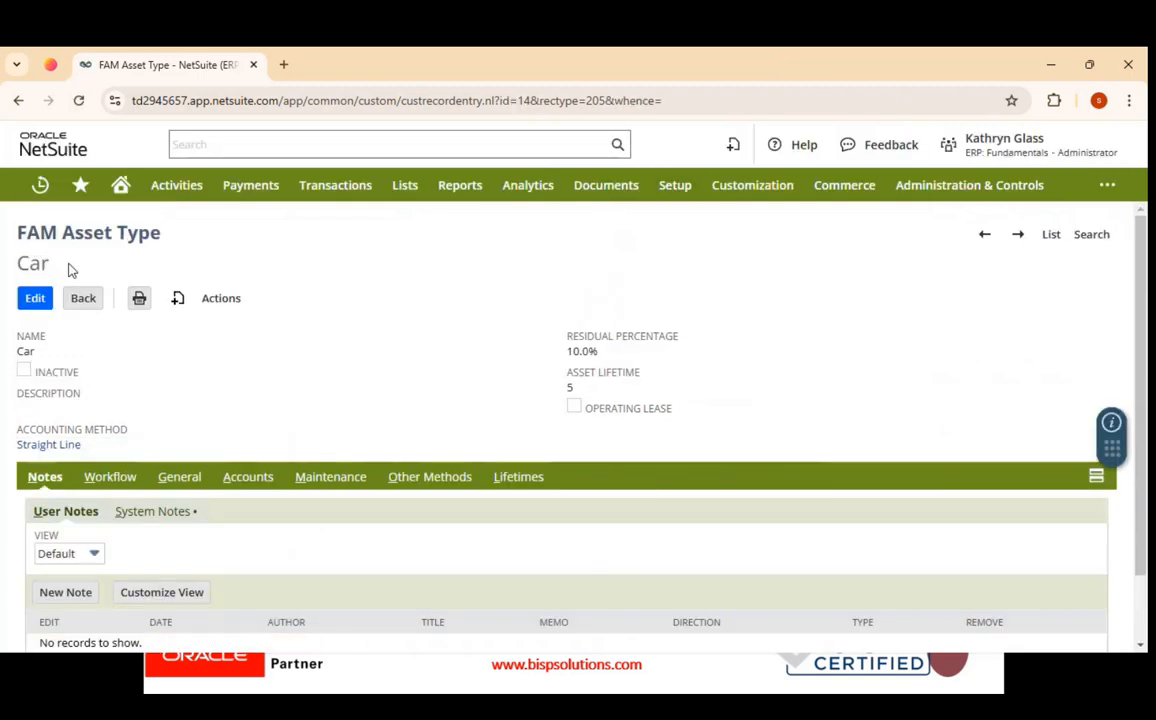
mouse_move(52, 265)
left_mouse_down()
mouse_move(18, 264)
mouse_move(52, 260)
left_mouse_up()
Step: Open the Chart of Accounts in a separate browser tab and start a new account
mouse_move(396, 200)
mouse_move(490, 246)
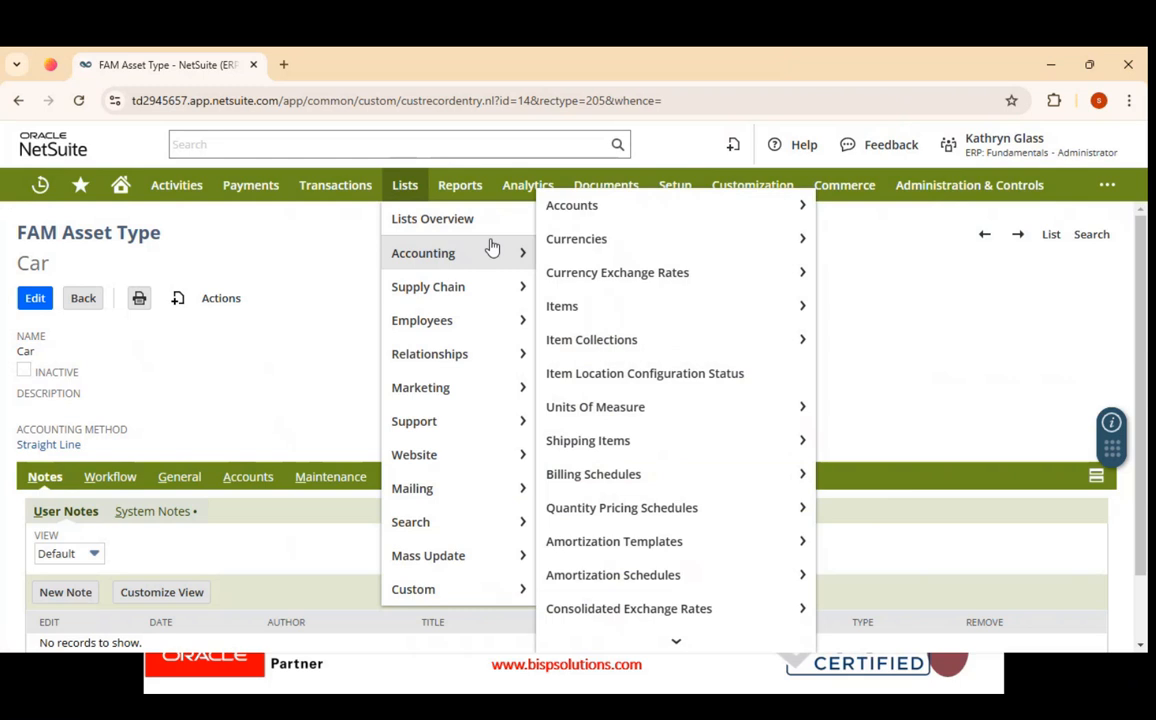
right_click(567, 218)
left_click(590, 233)
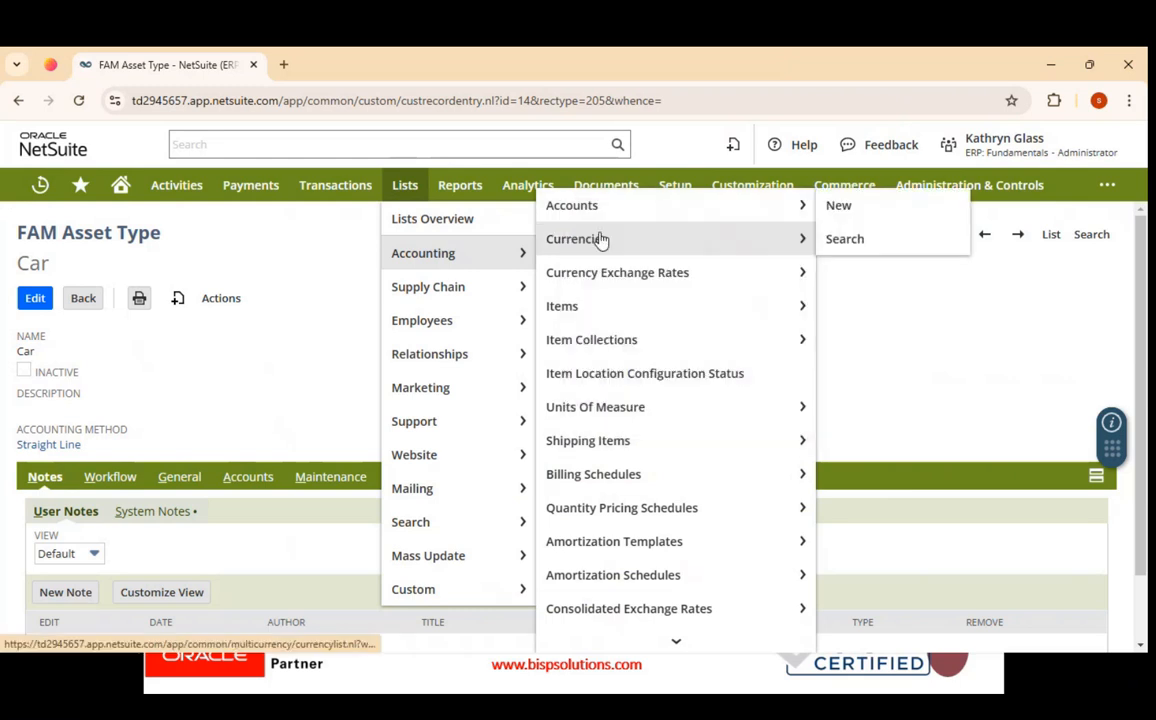
left_click(320, 72)
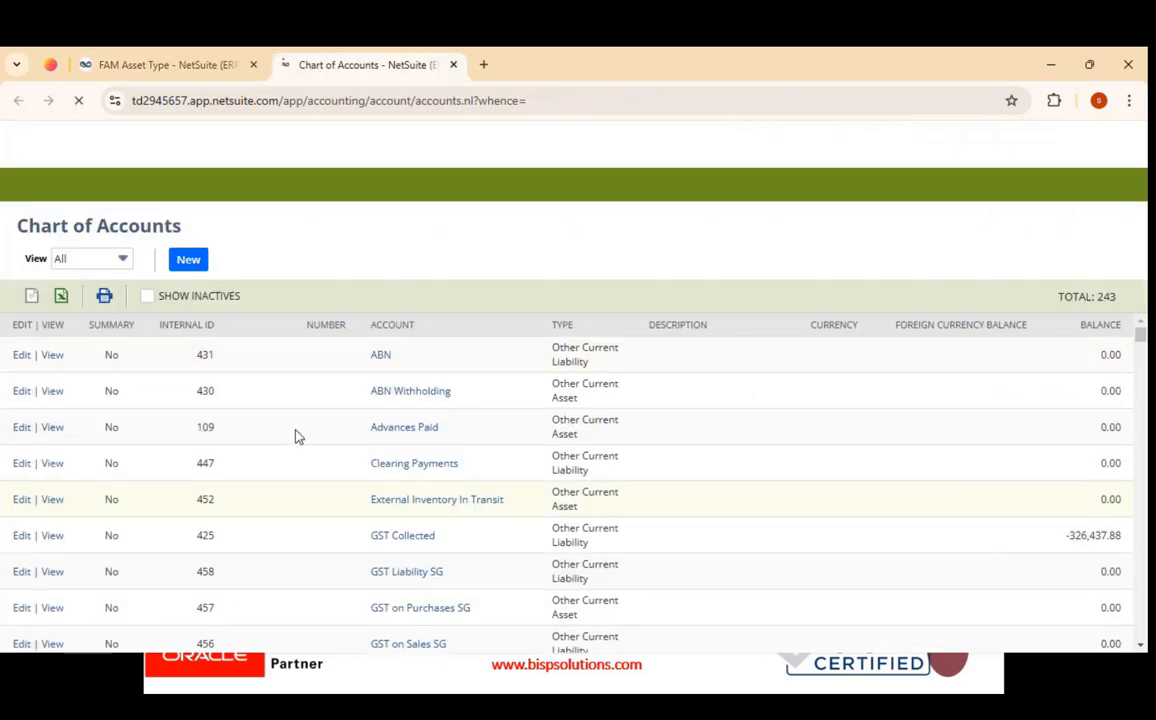
left_click(182, 260)
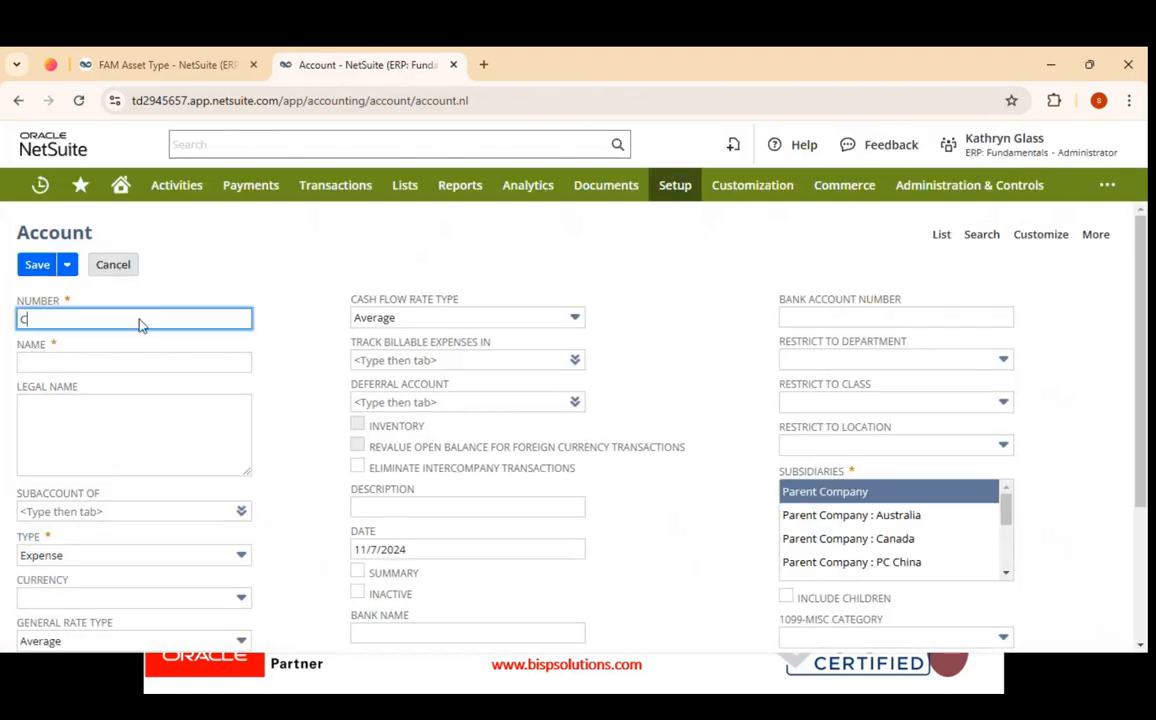
type("12345")
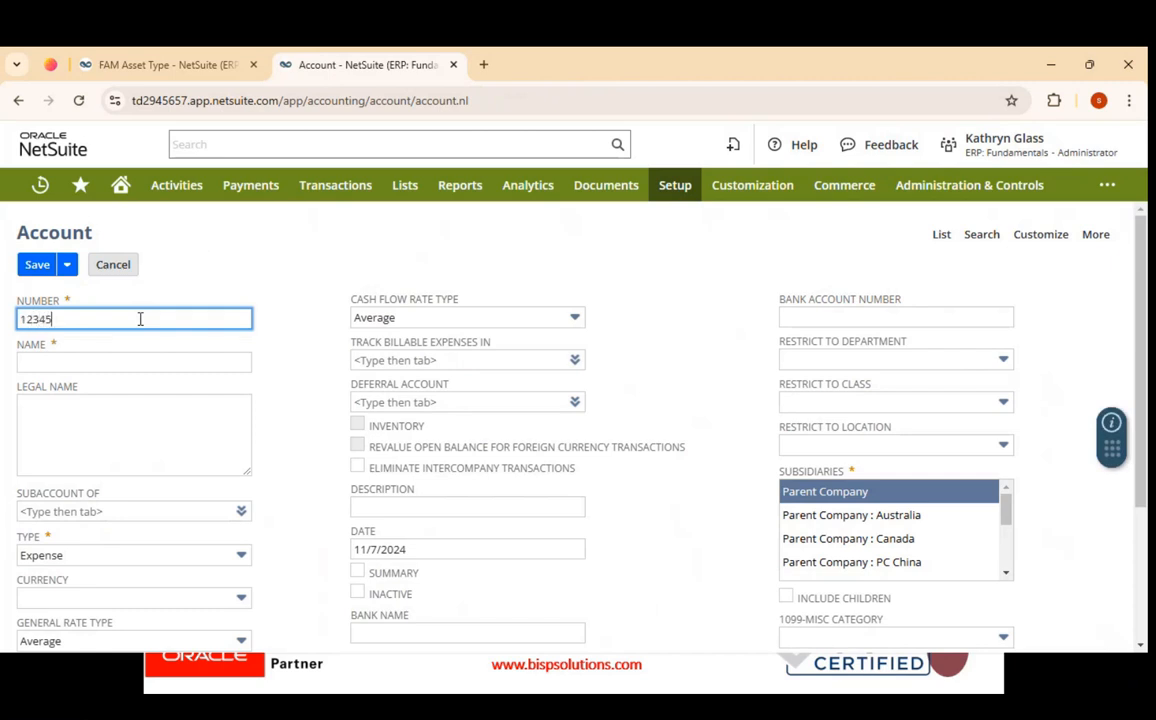
key("BackSpace")
key("BackSpace")
key("BackSpace")
key("BackSpace")
key("BackSpace")
Step: Give the new ledger account the number 901, the name Car a/c and the type Fixed Asset
type("90")
left_click(96, 363)
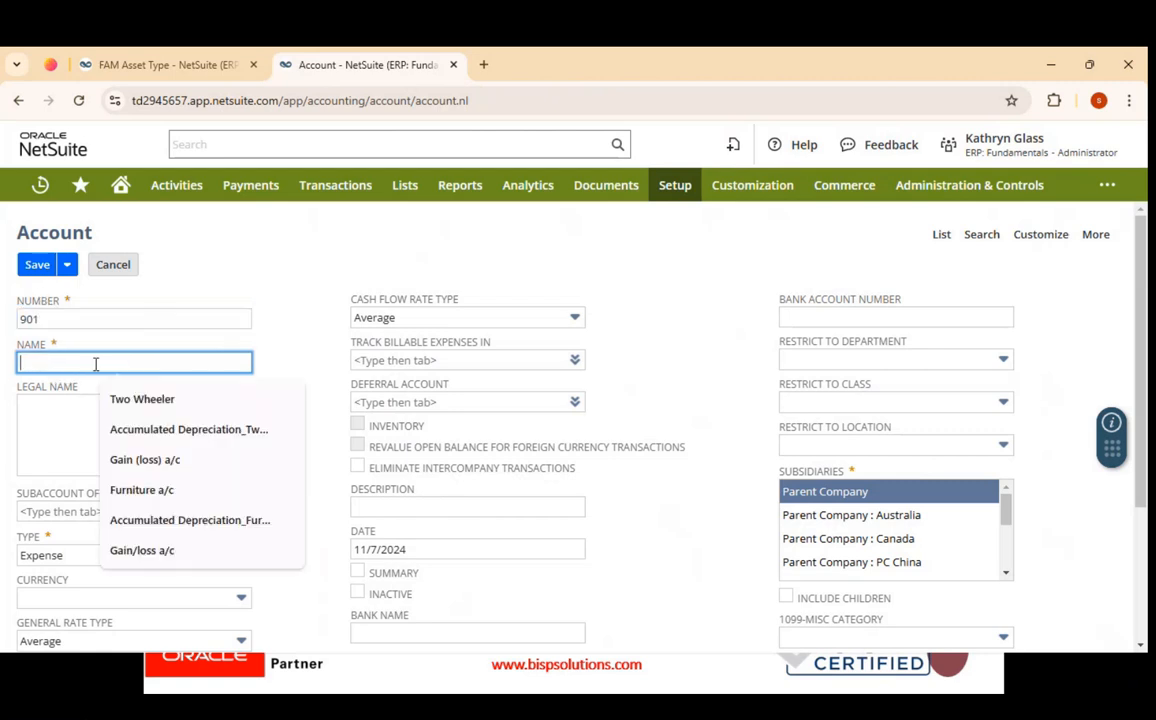
type("Car")
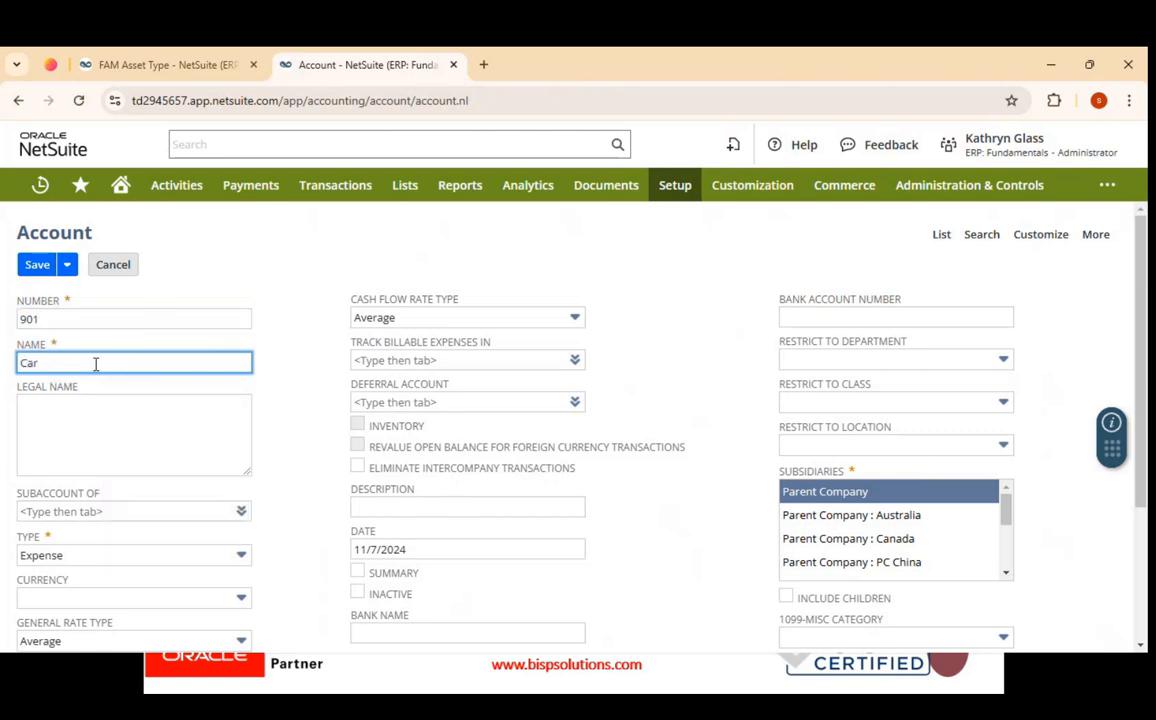
type(" a/c")
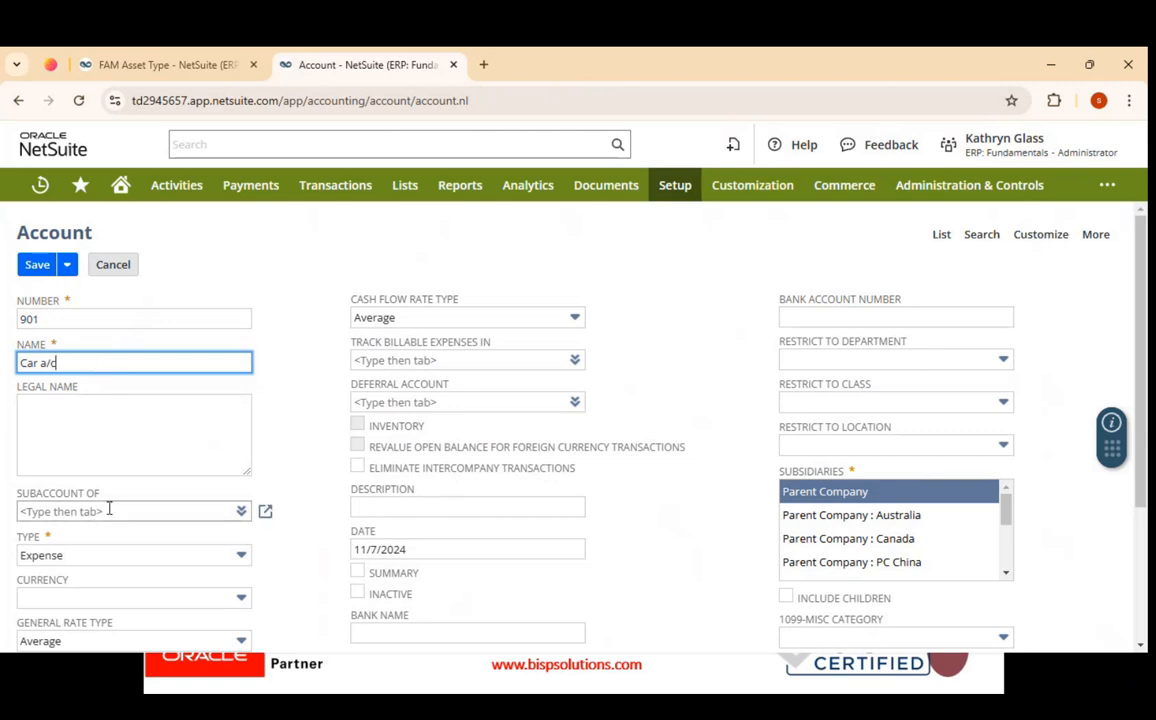
left_click(117, 555)
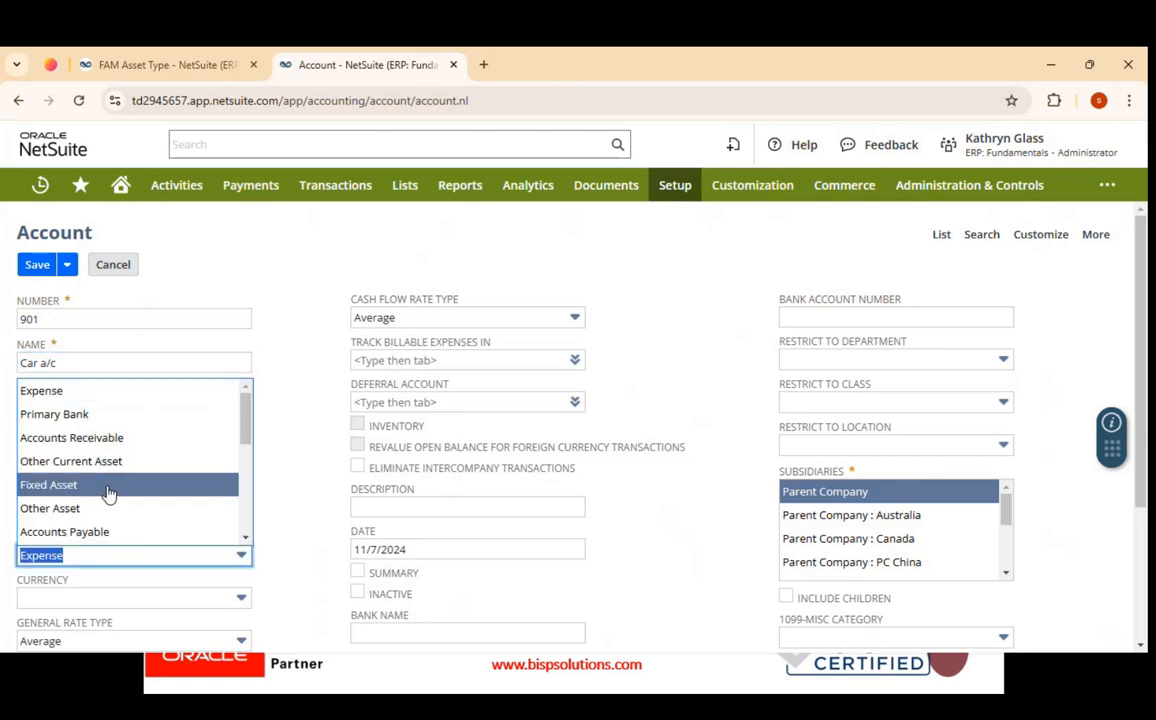
left_click(70, 484)
scroll(297, 385, "down", 2)
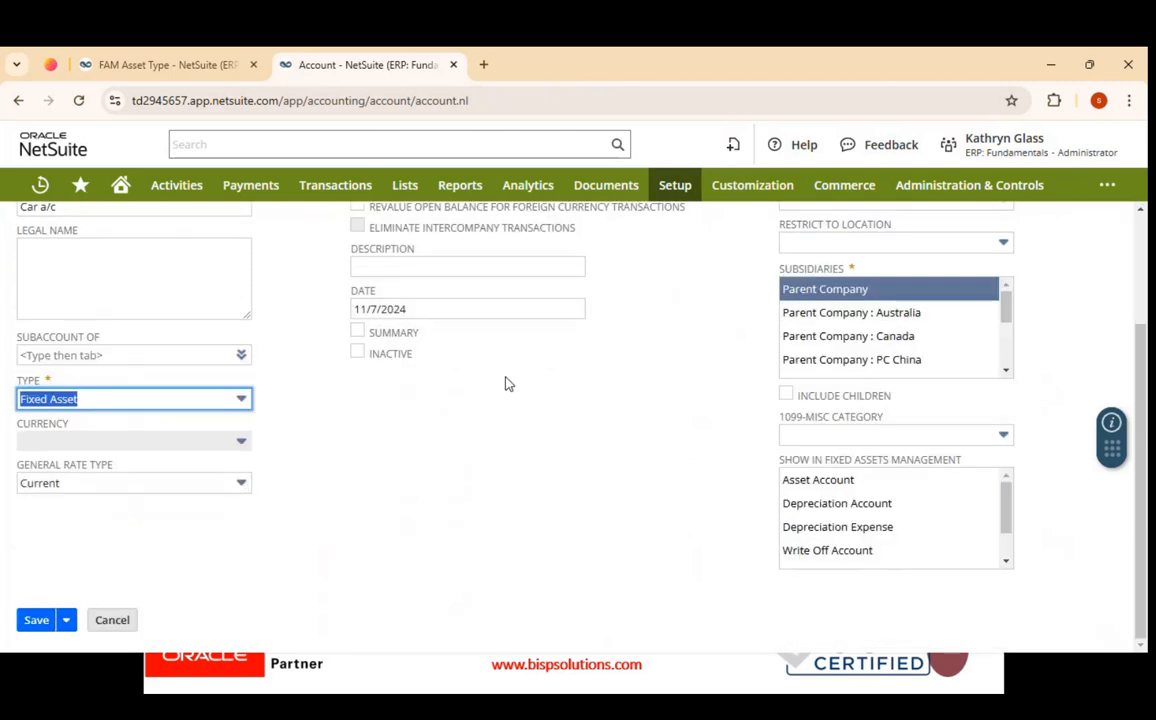
scroll(547, 416, "up", 2)
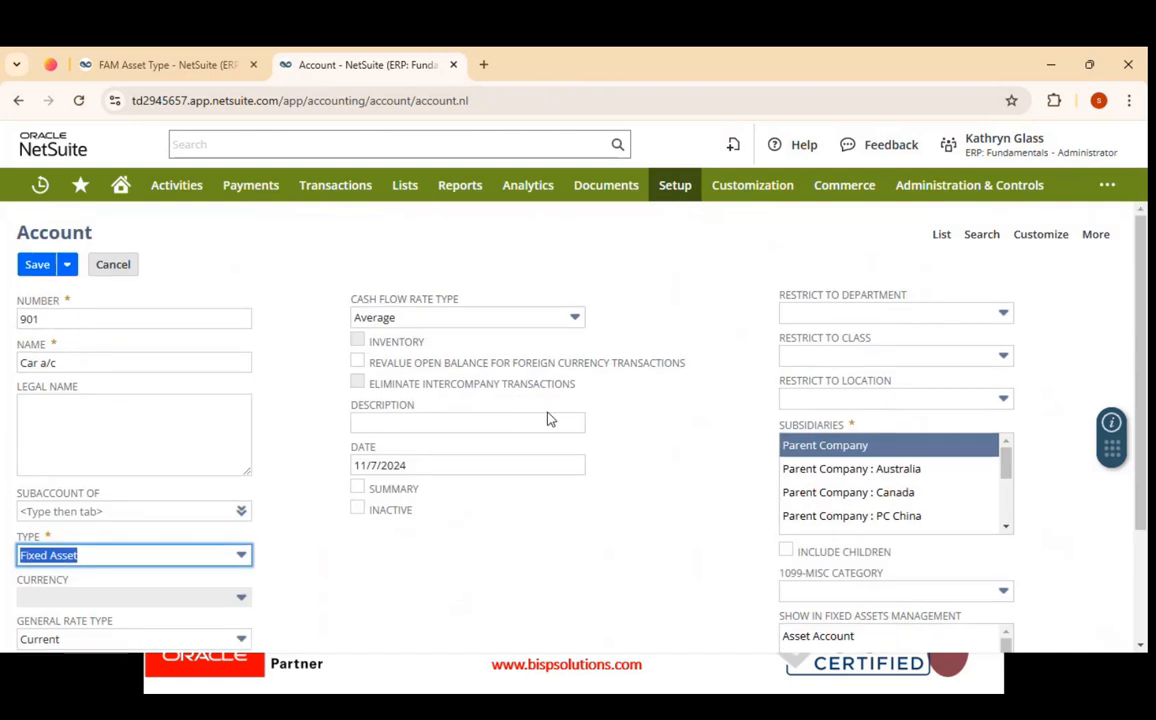
Step: Assign the account to Parent Company and select every Show in Fixed Assets Management option, from Asset Account through Disposal Cost Account
left_click(904, 446)
scroll(1055, 415, "down", 1)
scroll(900, 400, "down", 5)
scroll(1027, 552, "down", 1)
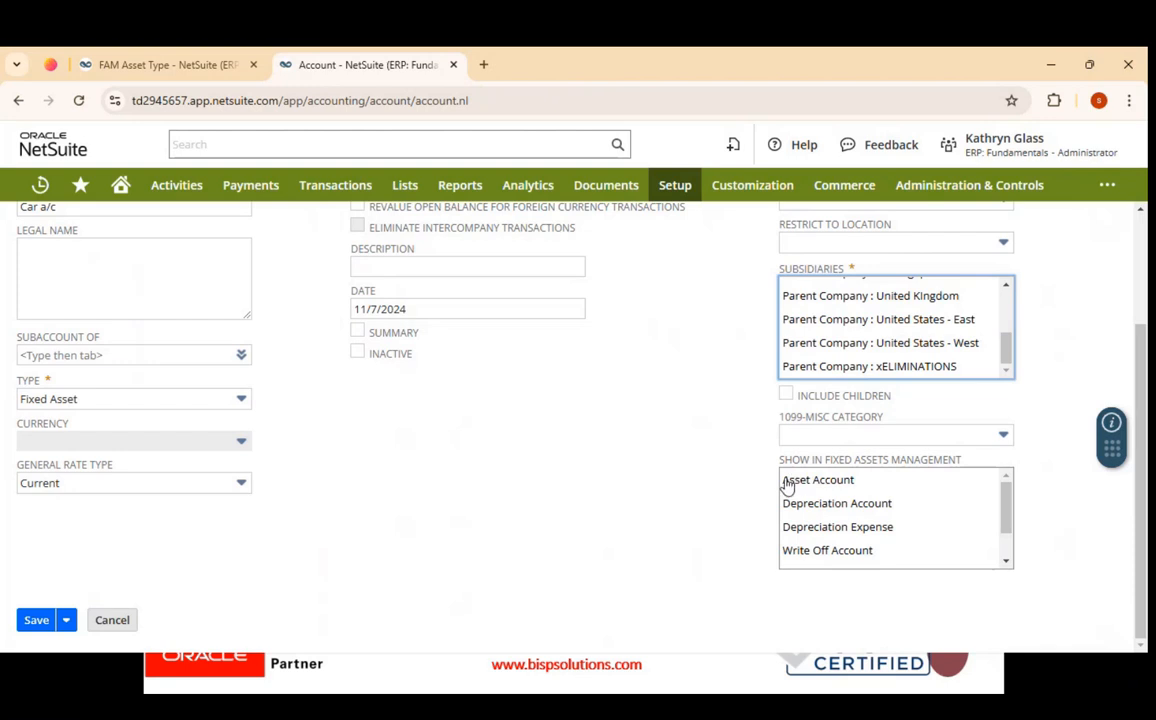
left_click_drag(780, 482, 891, 572)
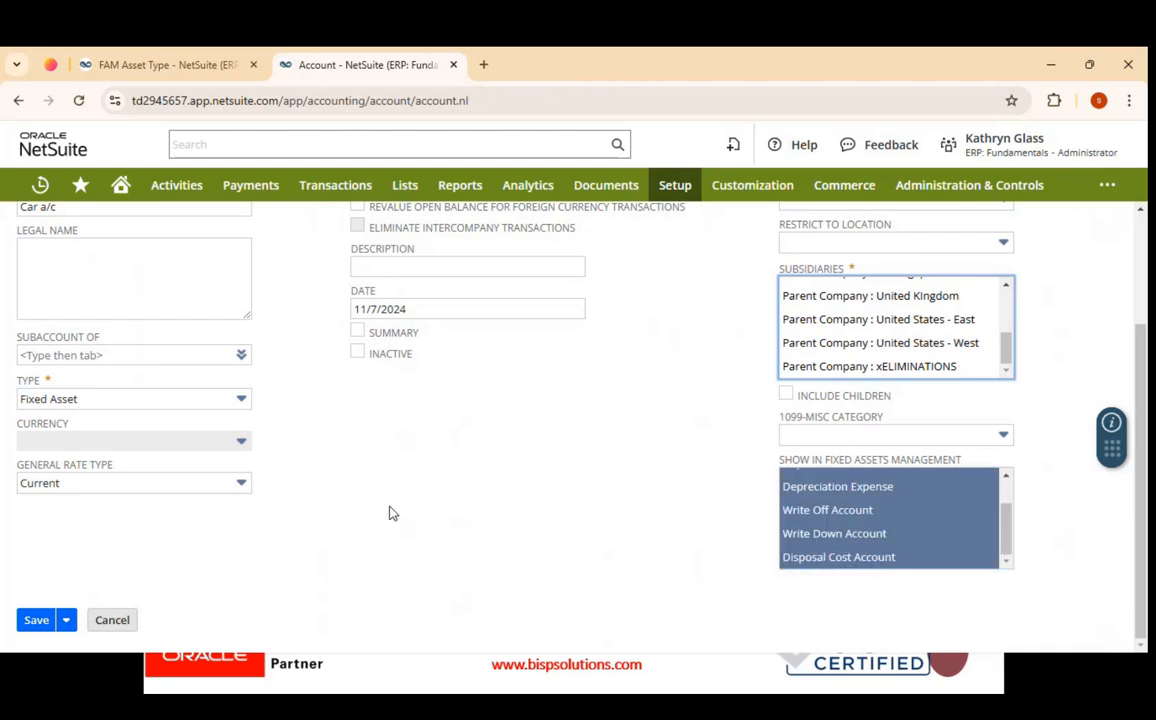
Step: Save the Car a/c account and start another new account from the Chart of Accounts
scroll(364, 538, "up", 3)
left_click(35, 264)
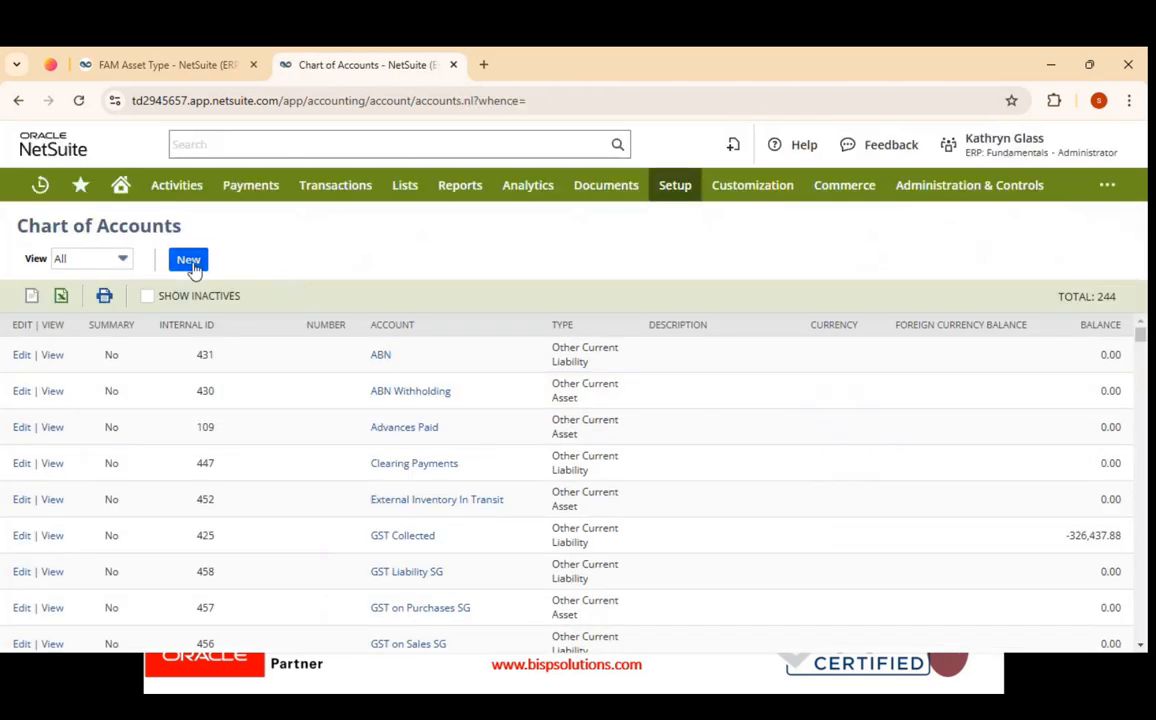
left_click(191, 264)
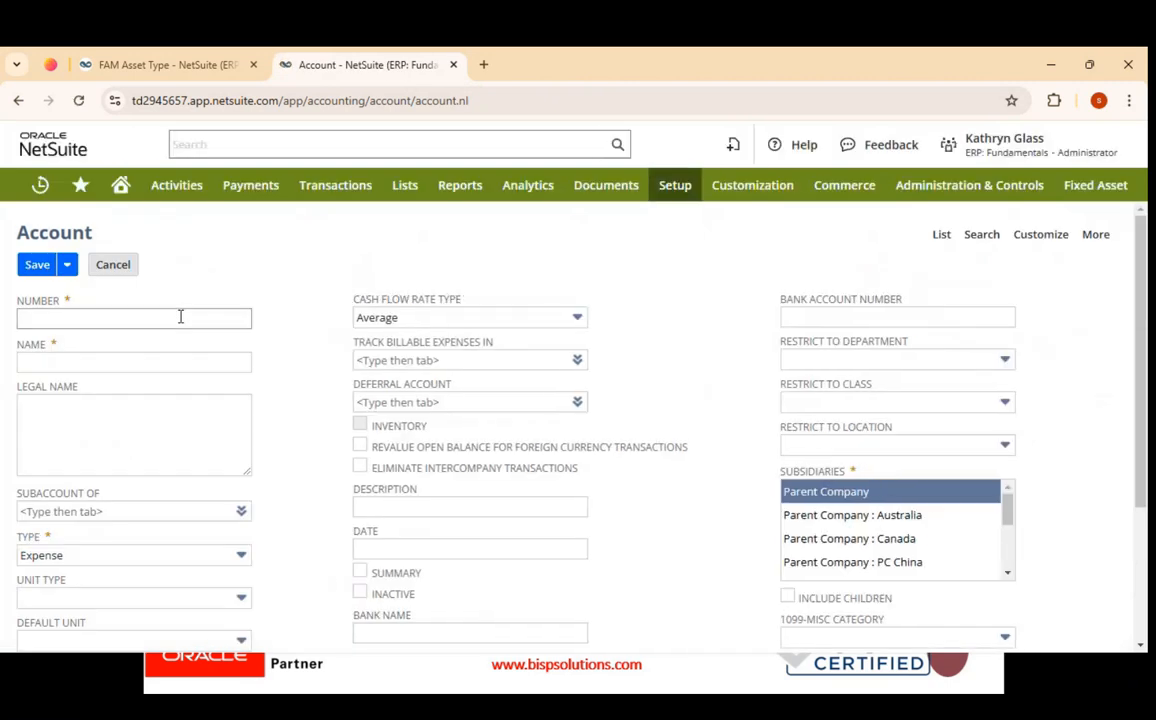
left_click(180, 316)
type("Depre")
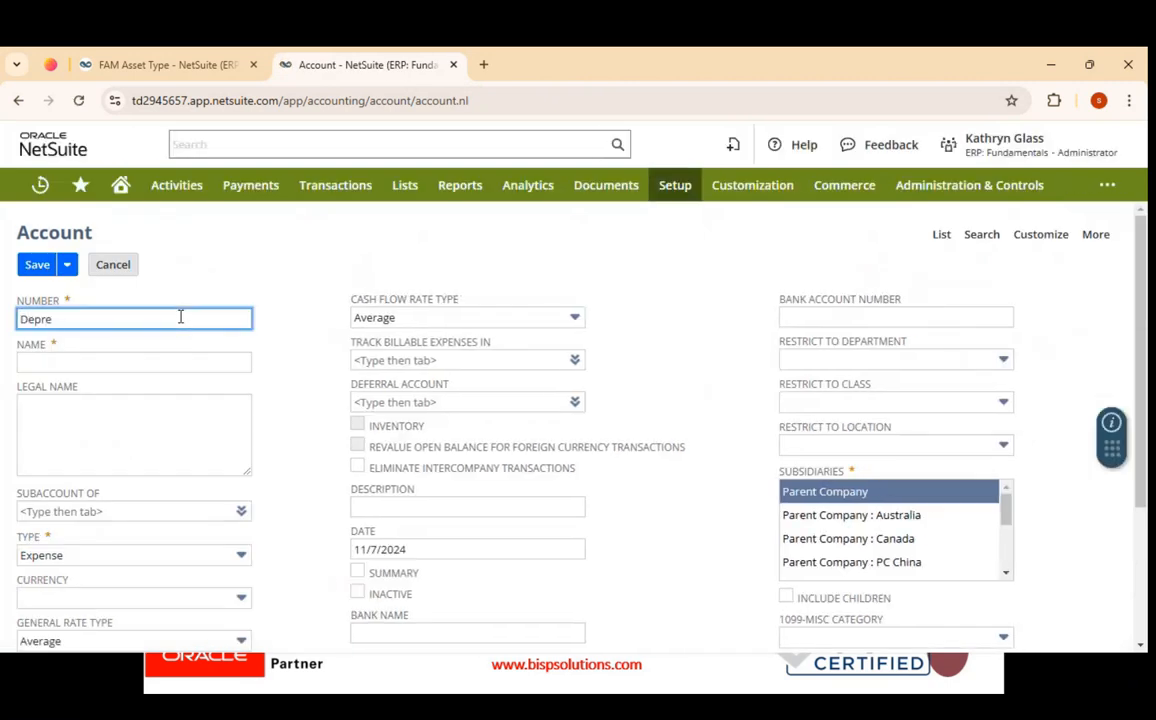
key("BackSpace")
key("BackSpace")
key("BackSpace")
Step: Give the second ledger account the number 902 and the name Depreciation a/c_Car
type("902")
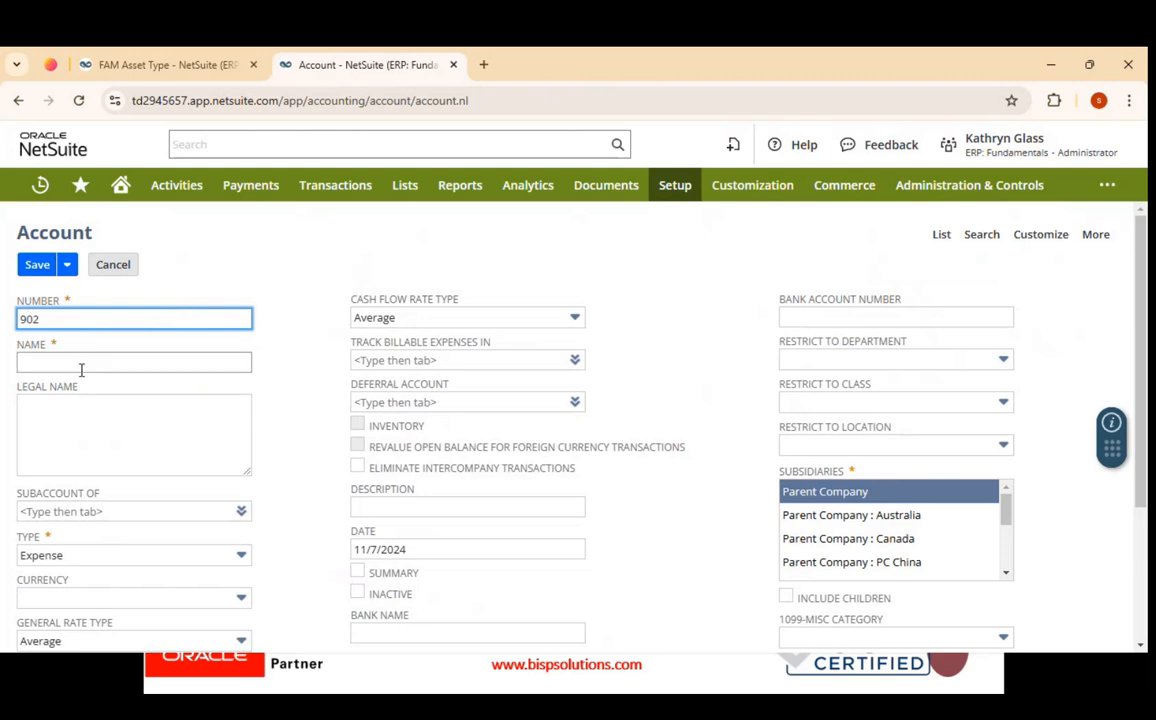
left_click(81, 368)
type("Deprec")
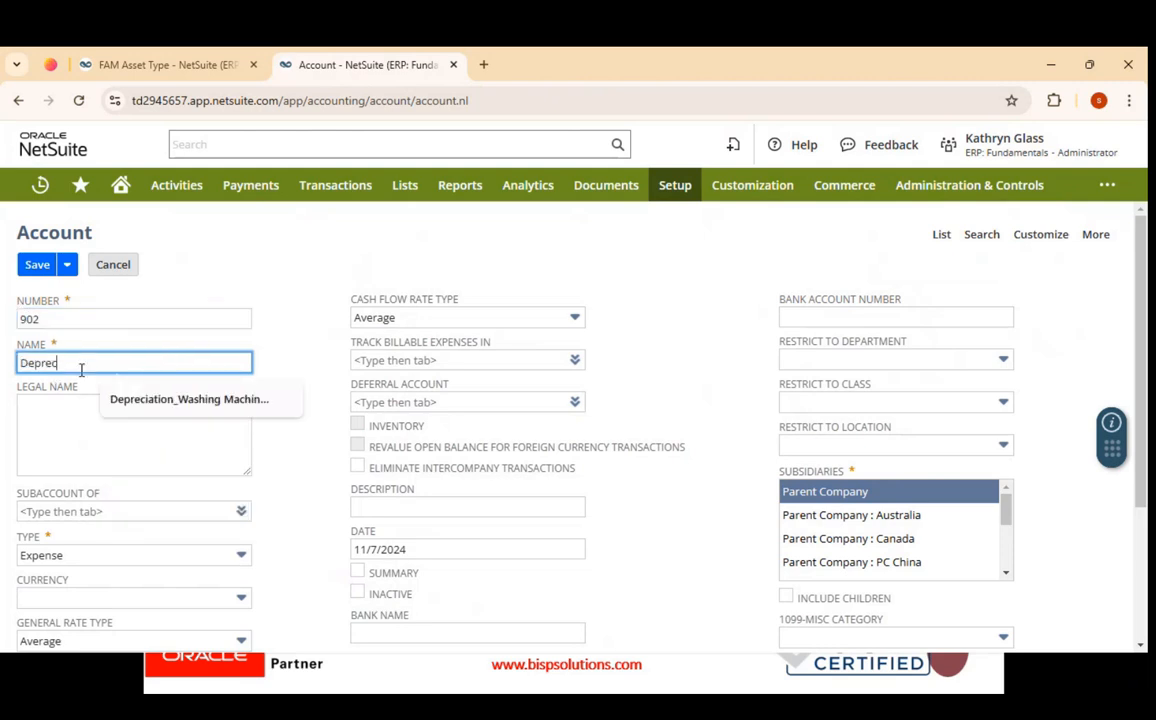
type("iation a/")
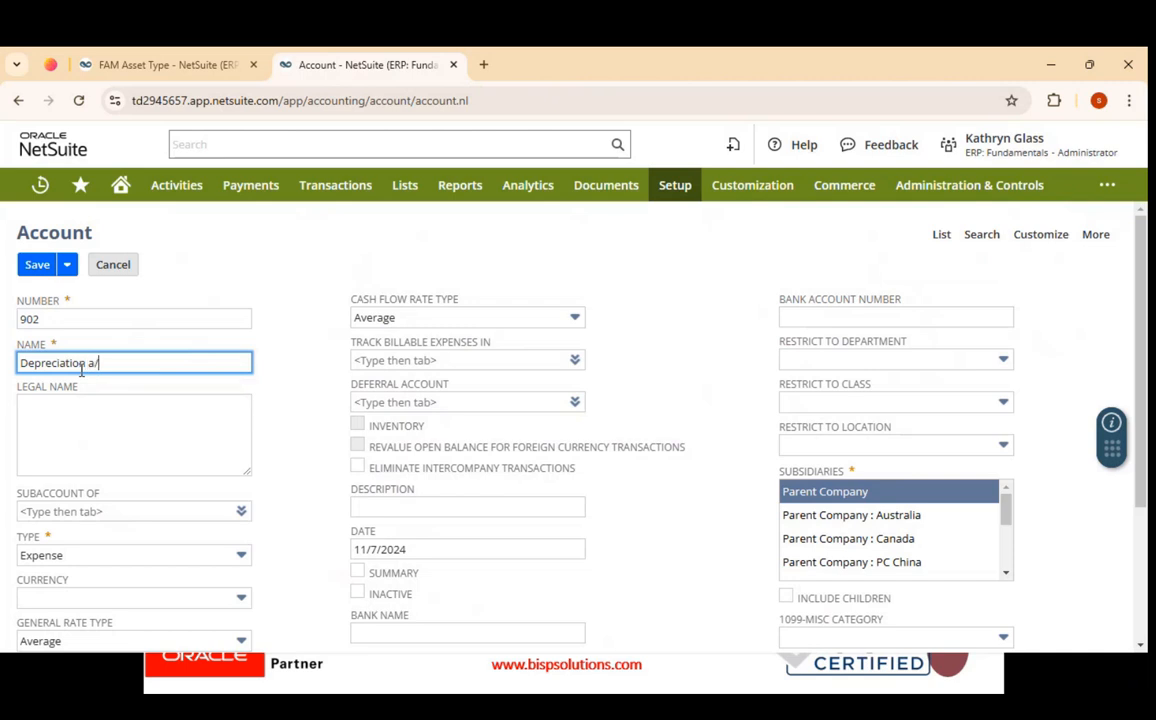
type("c_Cae")
key("BackSpace")
type("r")
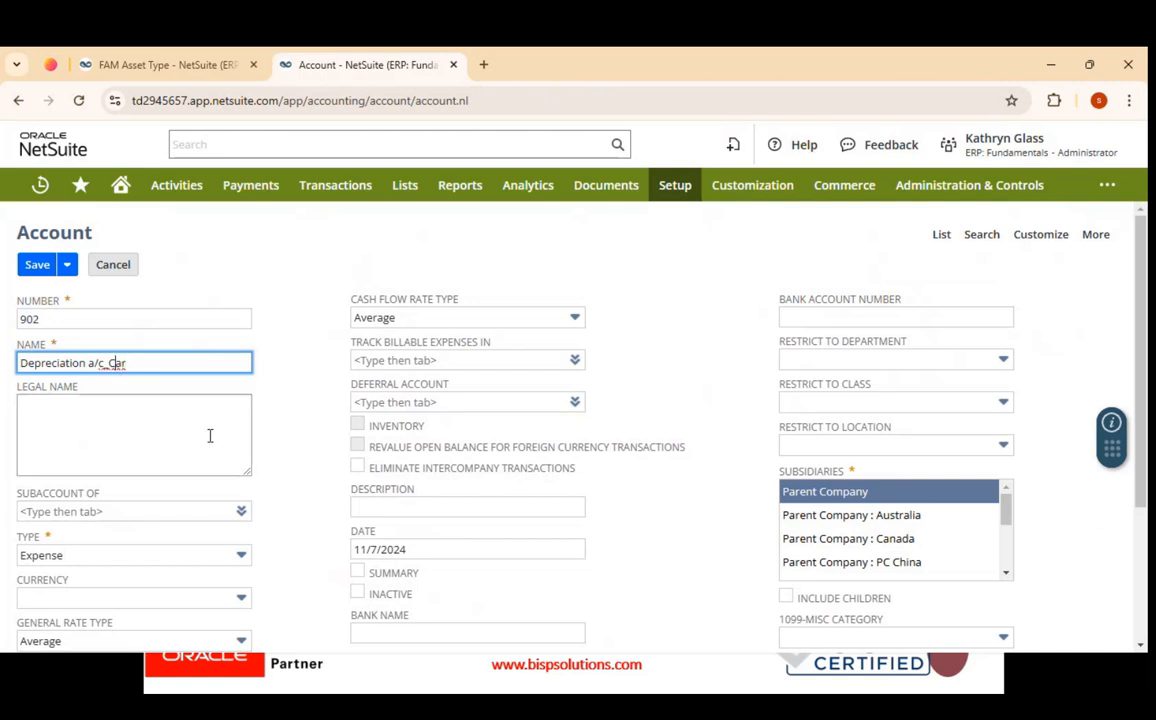
Step: Review the available account types and choose Expense for the Depreciation a/c_Car account
scroll(126, 503, "down", 1)
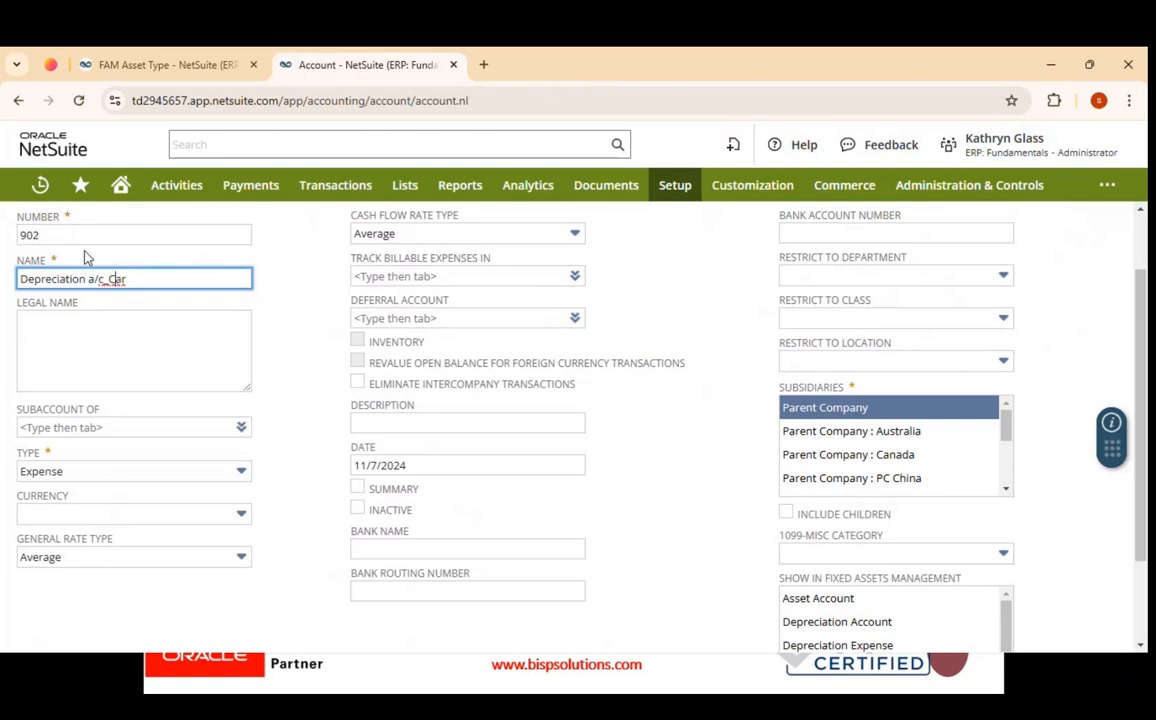
left_click(111, 474)
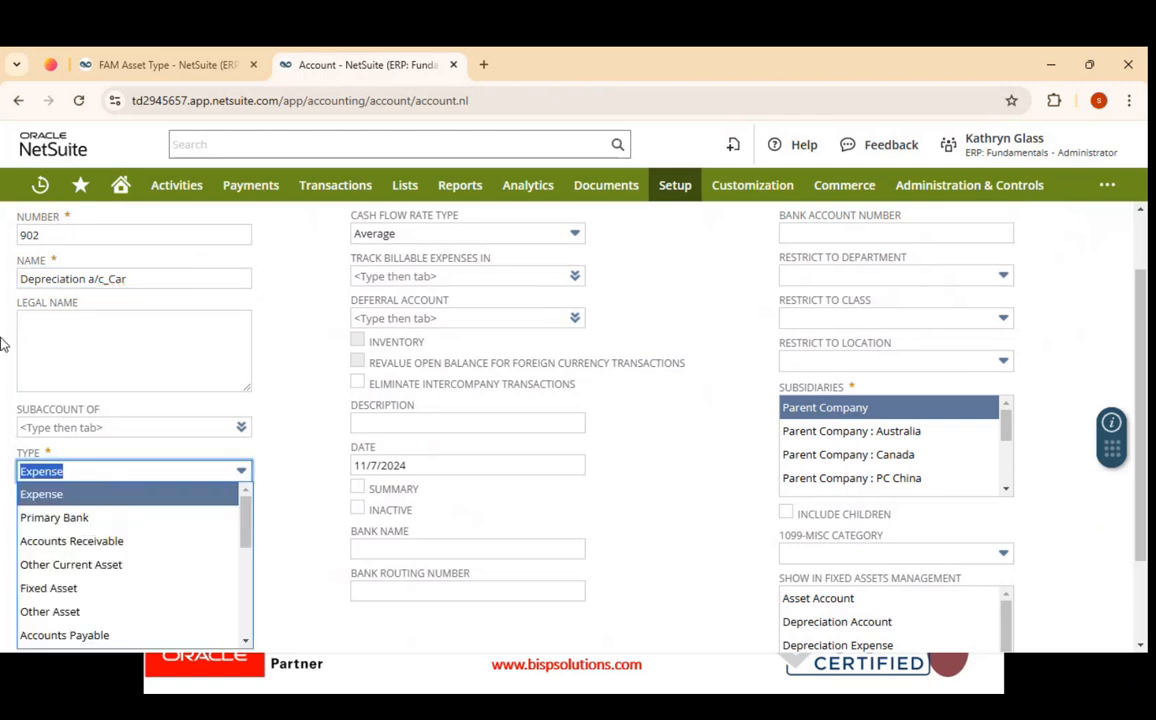
scroll(46, 266, "up", 1)
scroll(111, 421, "down", 2)
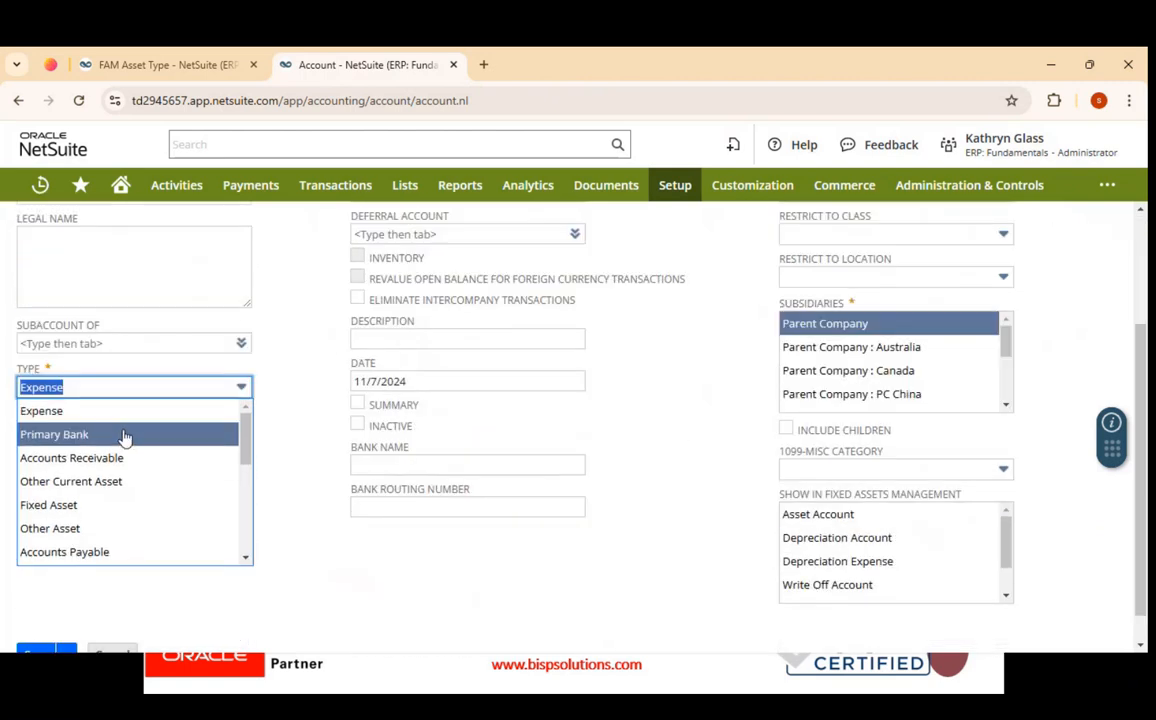
left_click(111, 418)
scroll(281, 377, "up", 1)
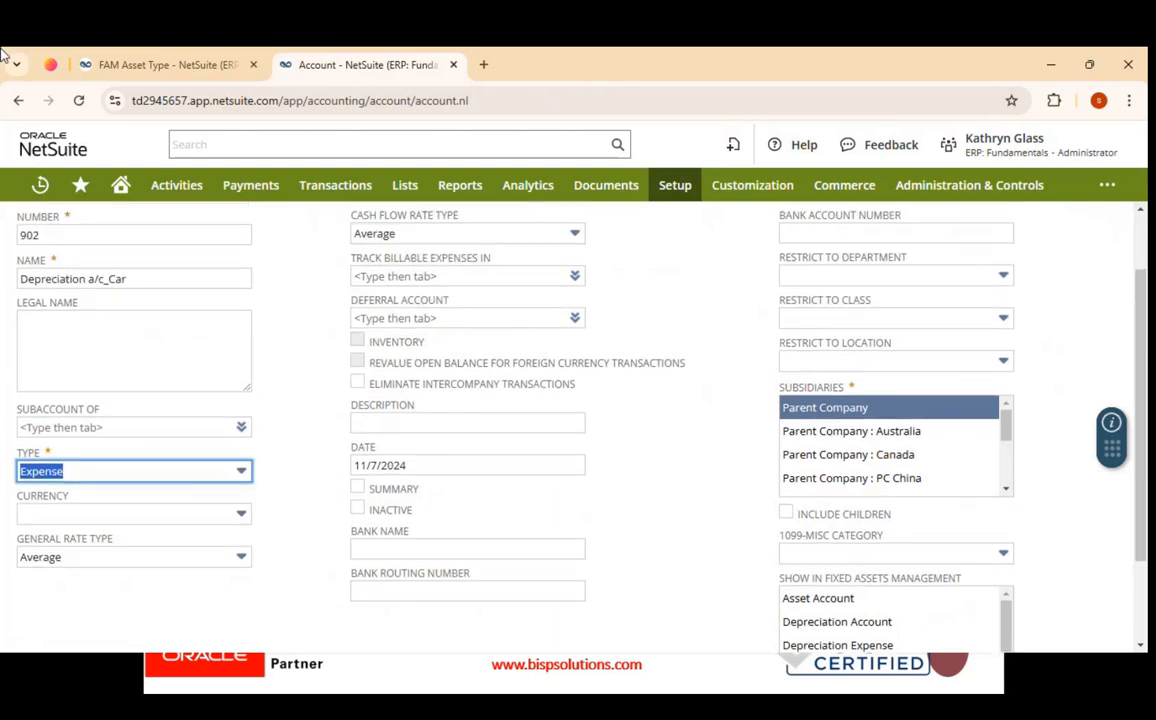
Step: Select every Show in Fixed Assets Management option for the Depreciation a/c_Car account and save the account
scroll(798, 507, "down", 1)
left_click_drag(787, 483, 955, 610)
left_click(33, 622)
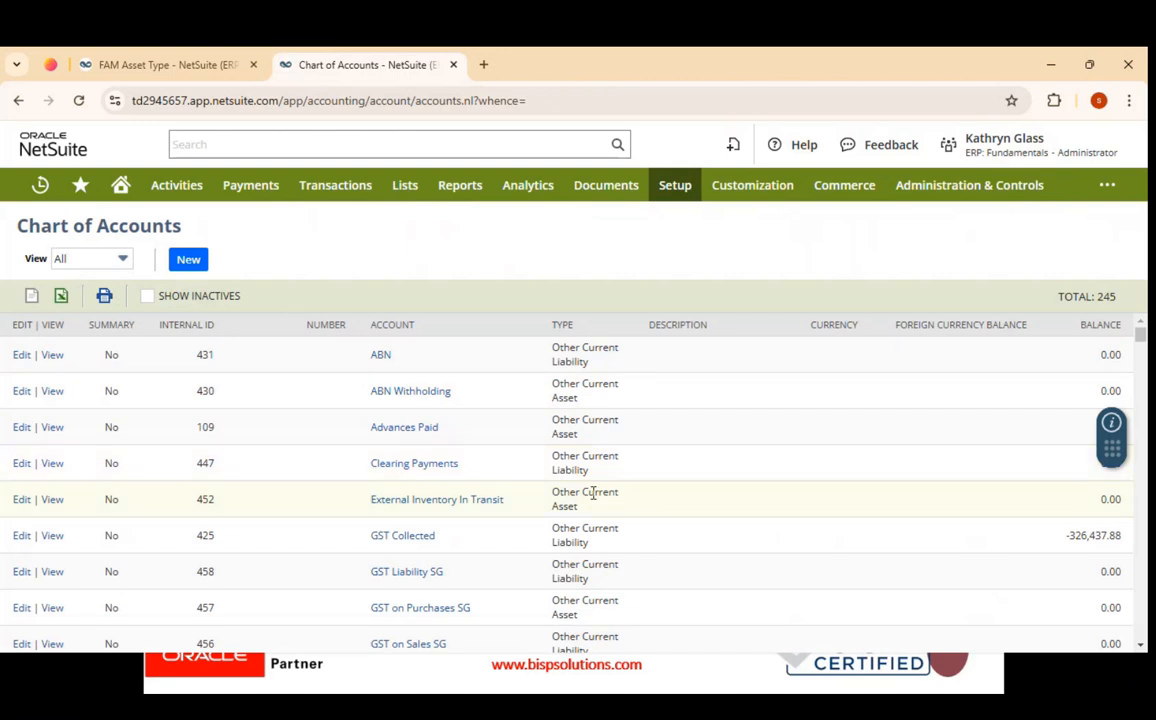
Step: Start a third new ledger account with the number 903 and the name Accumulate Depreciation a/c_car
left_click(190, 263)
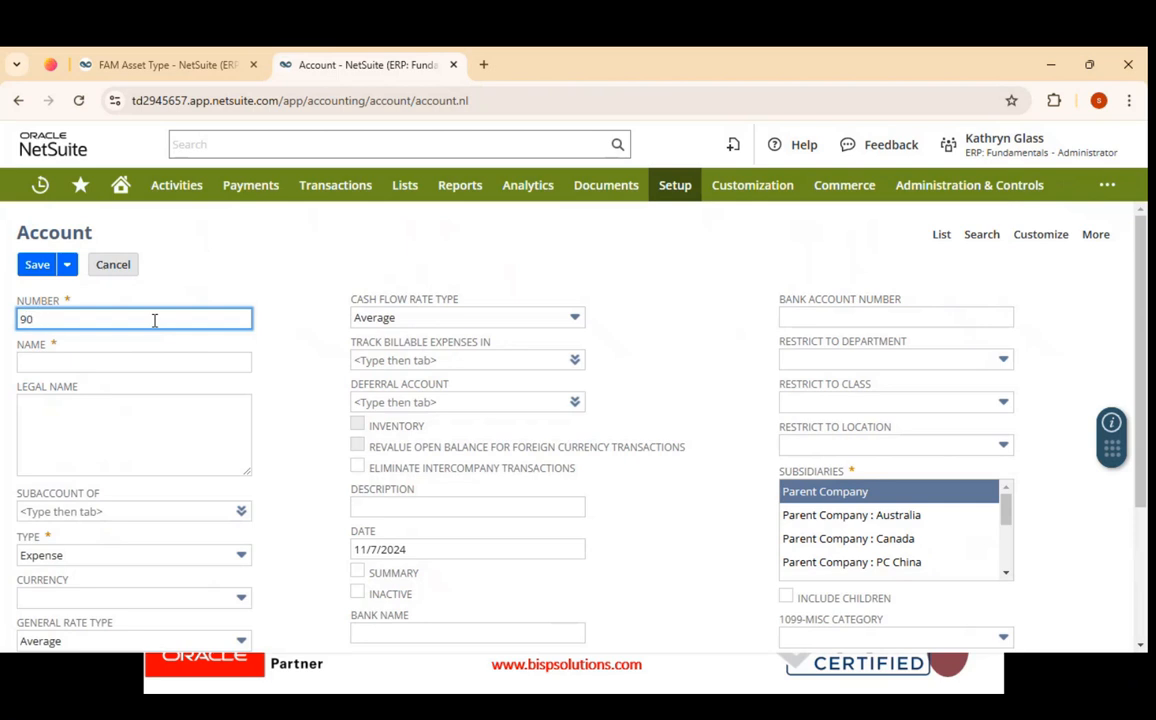
left_click(64, 360)
type("A")
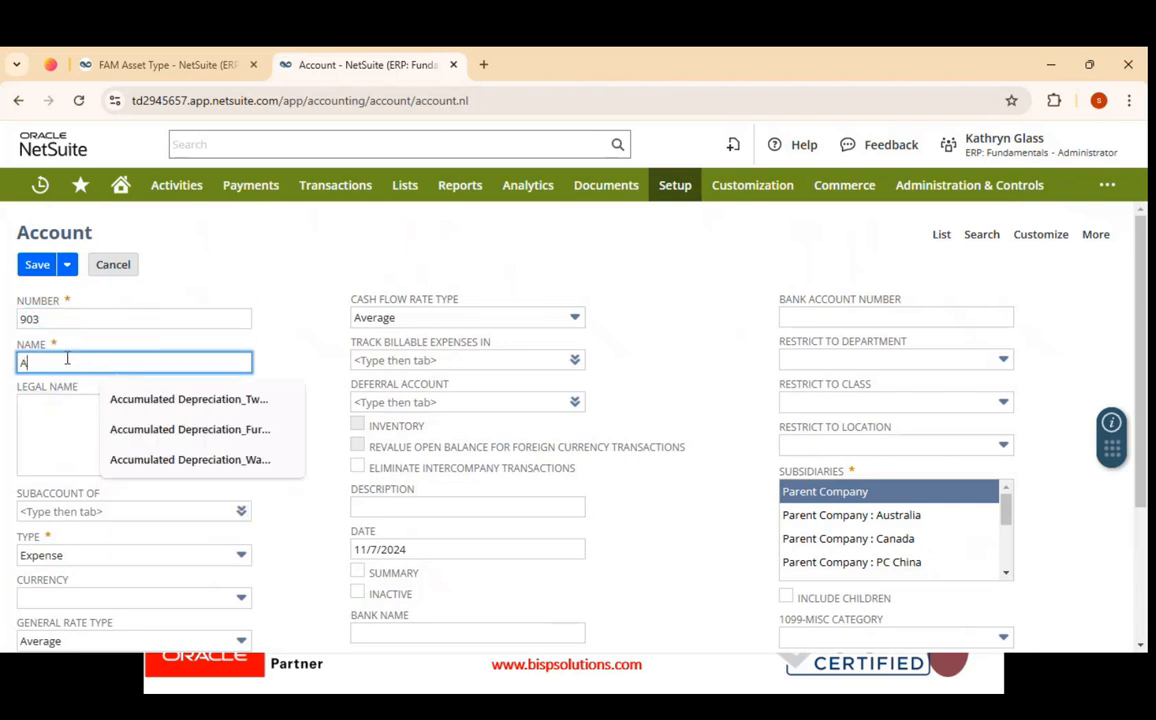
type("ccumulate Depreciation a/c_car")
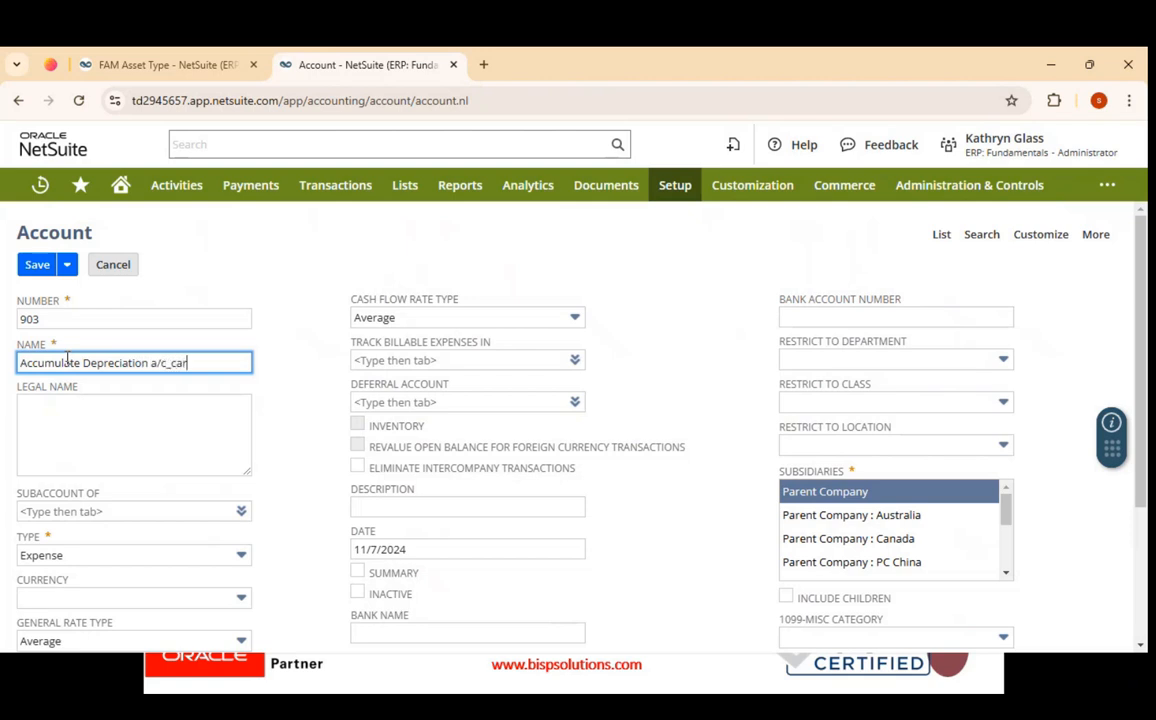
Step: Set the type of the Accumulate Depreciation a/c_car account to Other Current Liability
left_click(111, 558)
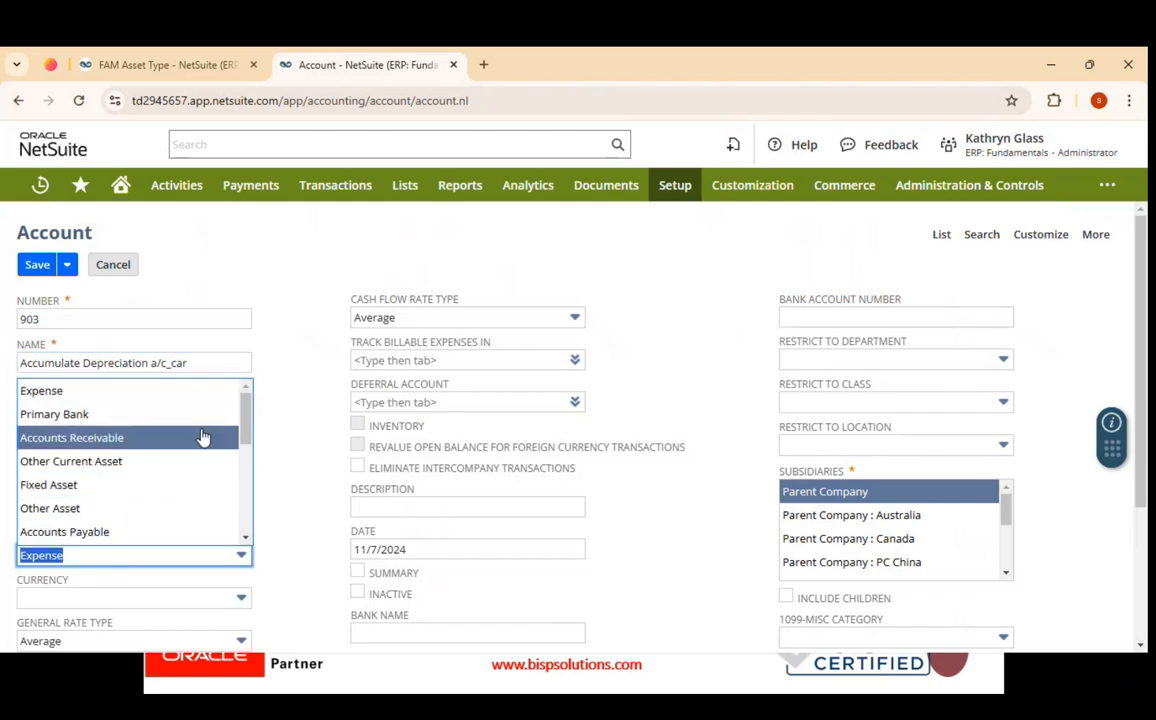
scroll(245, 434, "down", 3)
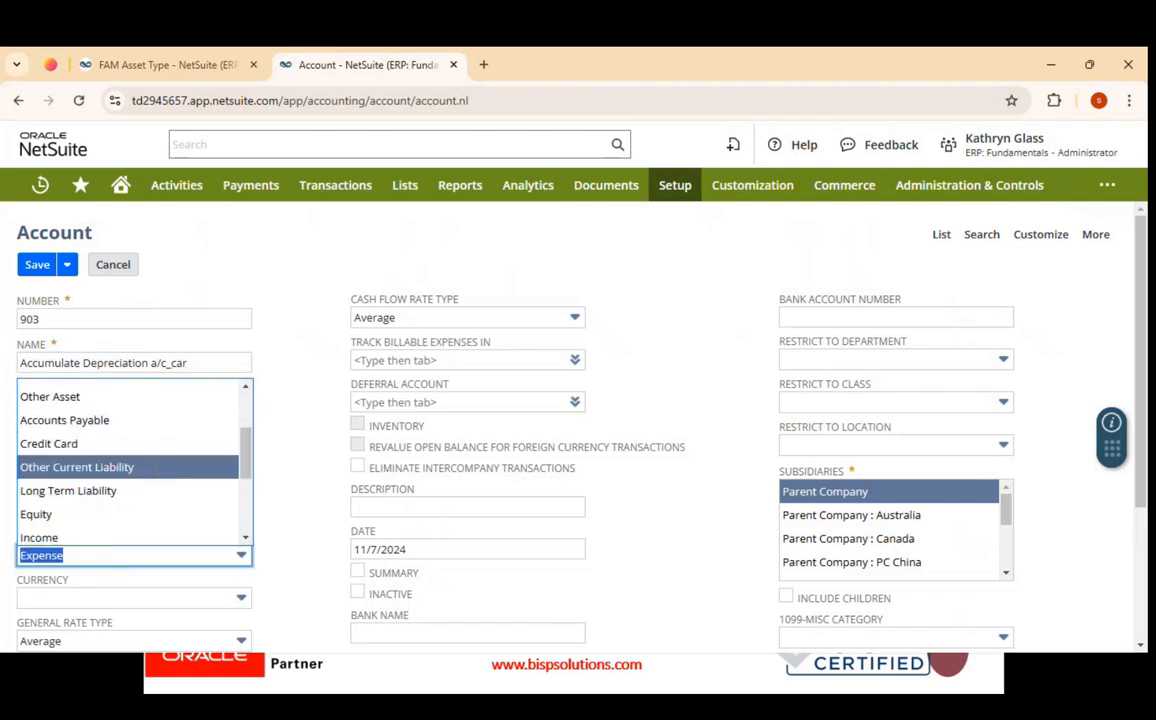
left_click(100, 467)
scroll(147, 568, "down", 3)
scroll(965, 609, "up", 3)
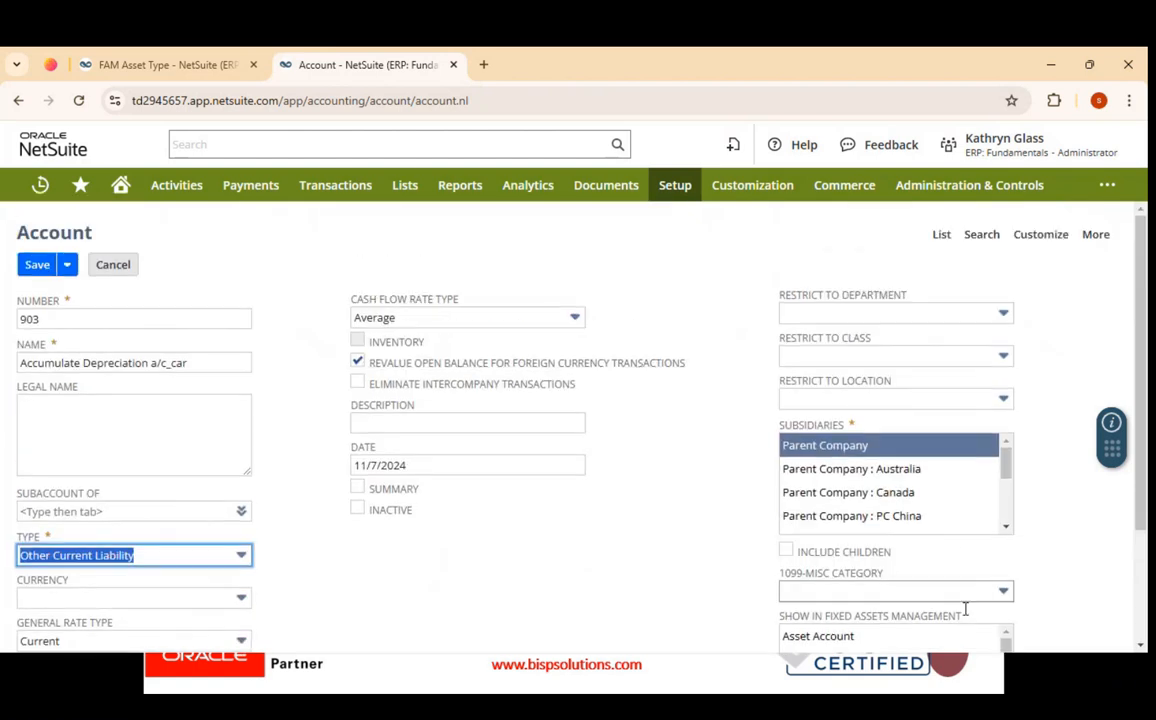
Step: Select every Show in Fixed Assets Management option for the Accumulate Depreciation a/c_car account and save the account
scroll(890, 515, "down", 5)
scroll(1066, 472, "down", 3)
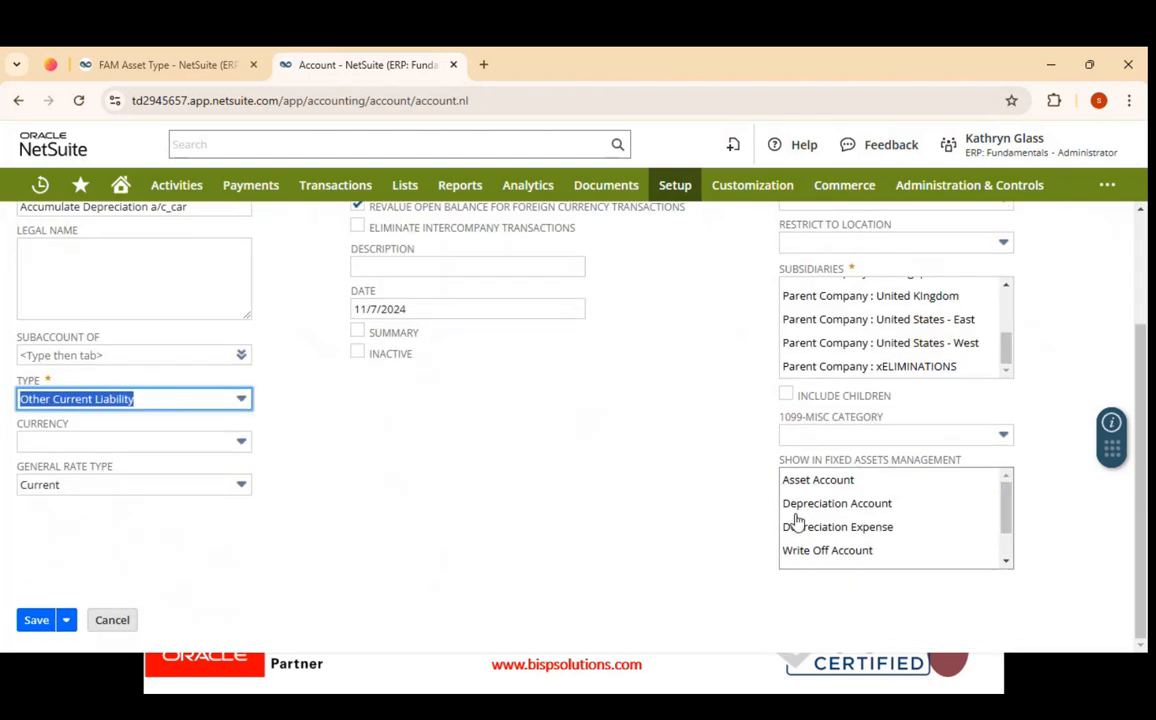
left_click_drag(786, 482, 944, 609)
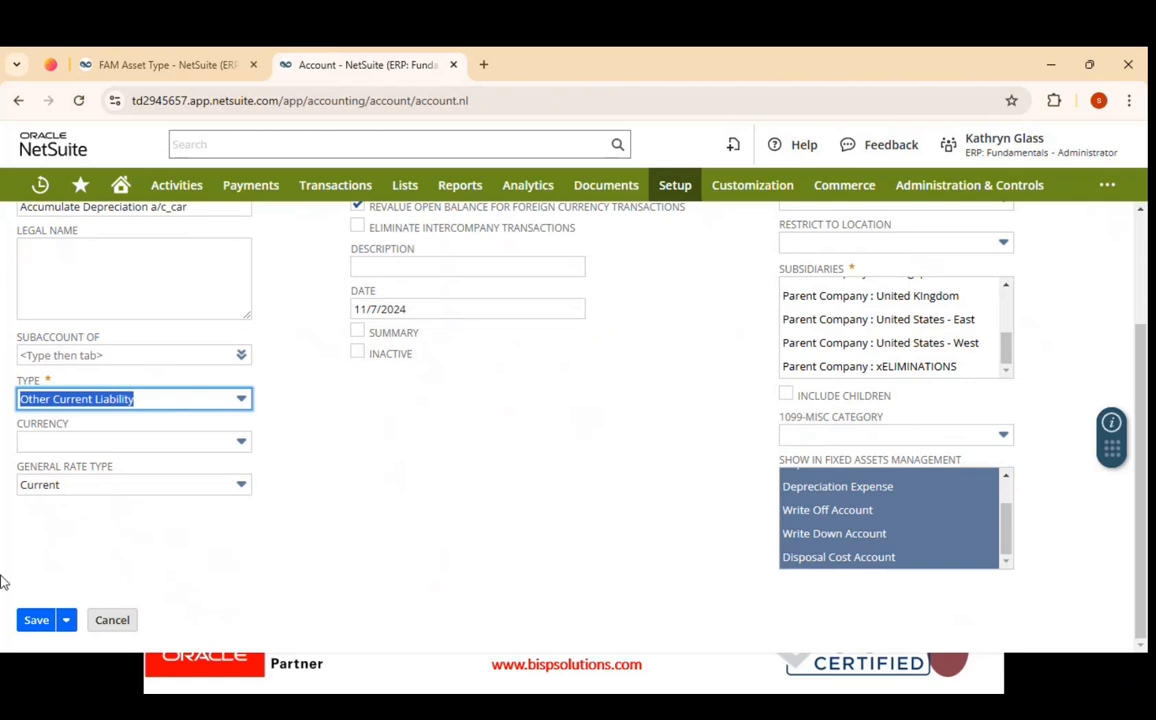
left_click(36, 619)
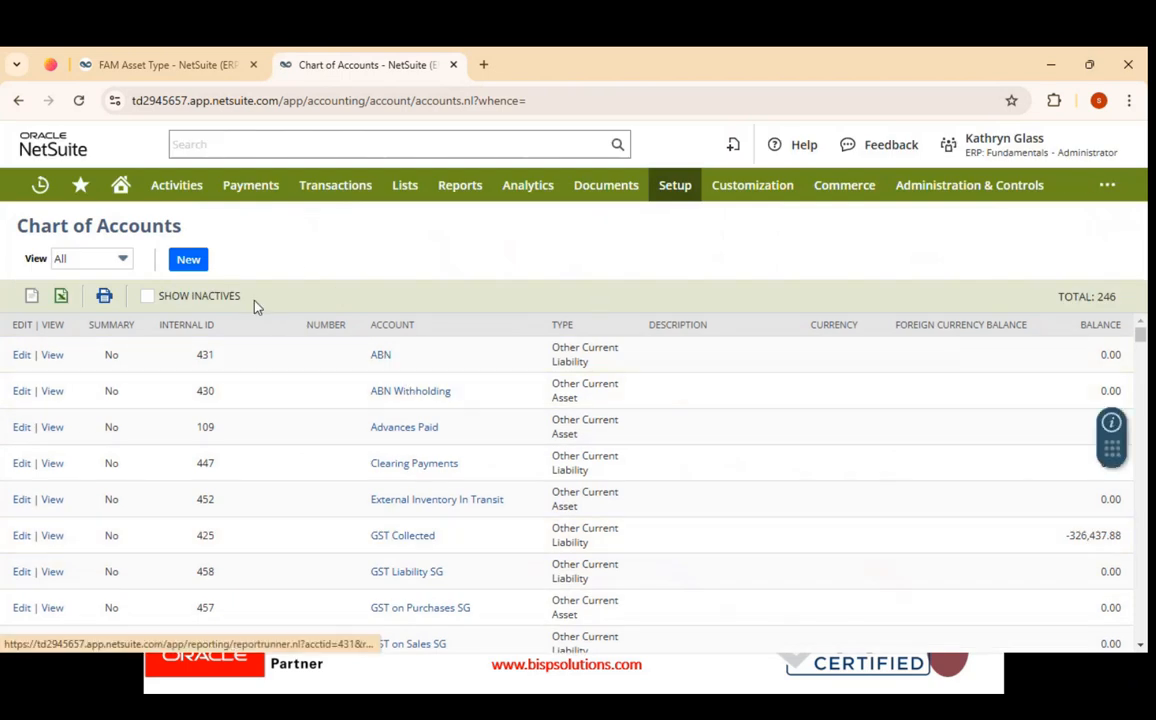
Step: Start a fourth new ledger account with the number 904 and the name Gain/Loss a/c_Car
left_click(195, 260)
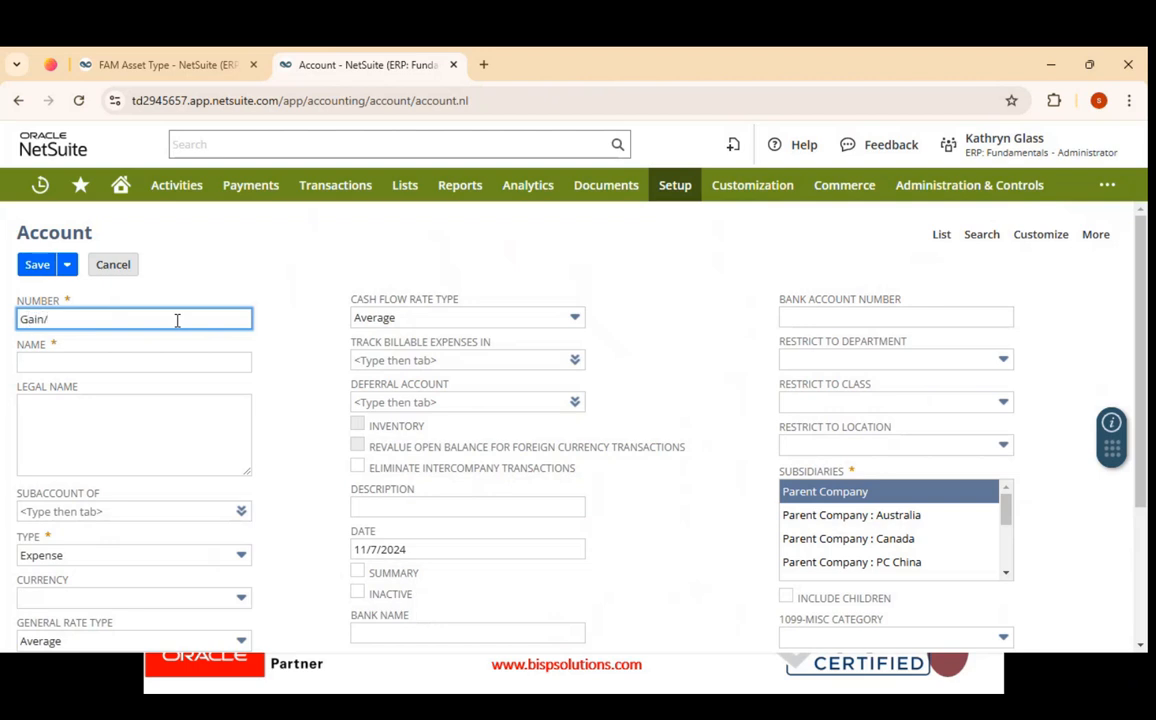
key("BackSpace")
key("Tab")
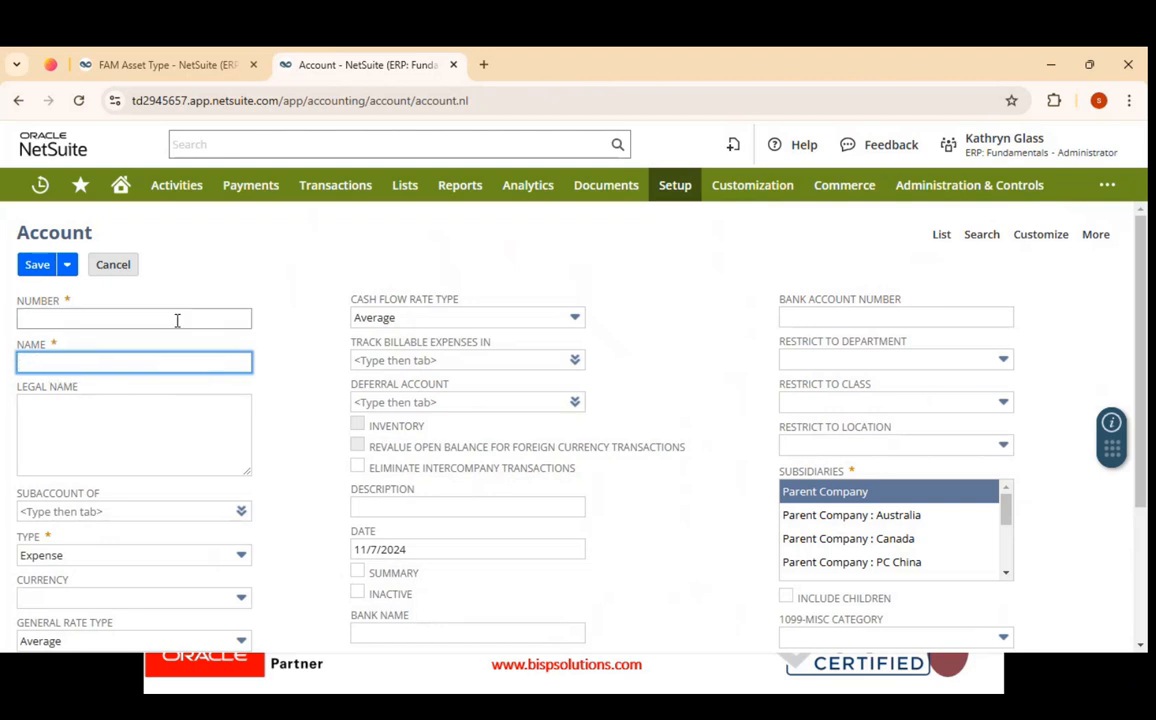
type("a")
key("BackSpace")
type("Gai")
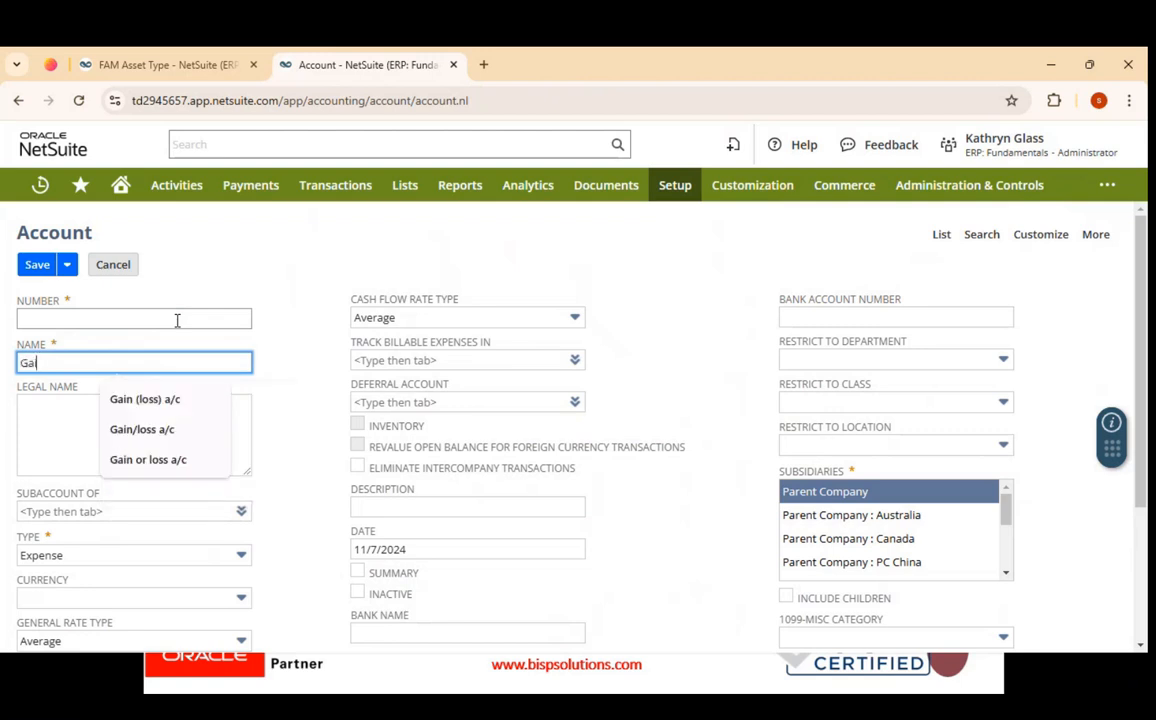
type("n/Loss a/c")
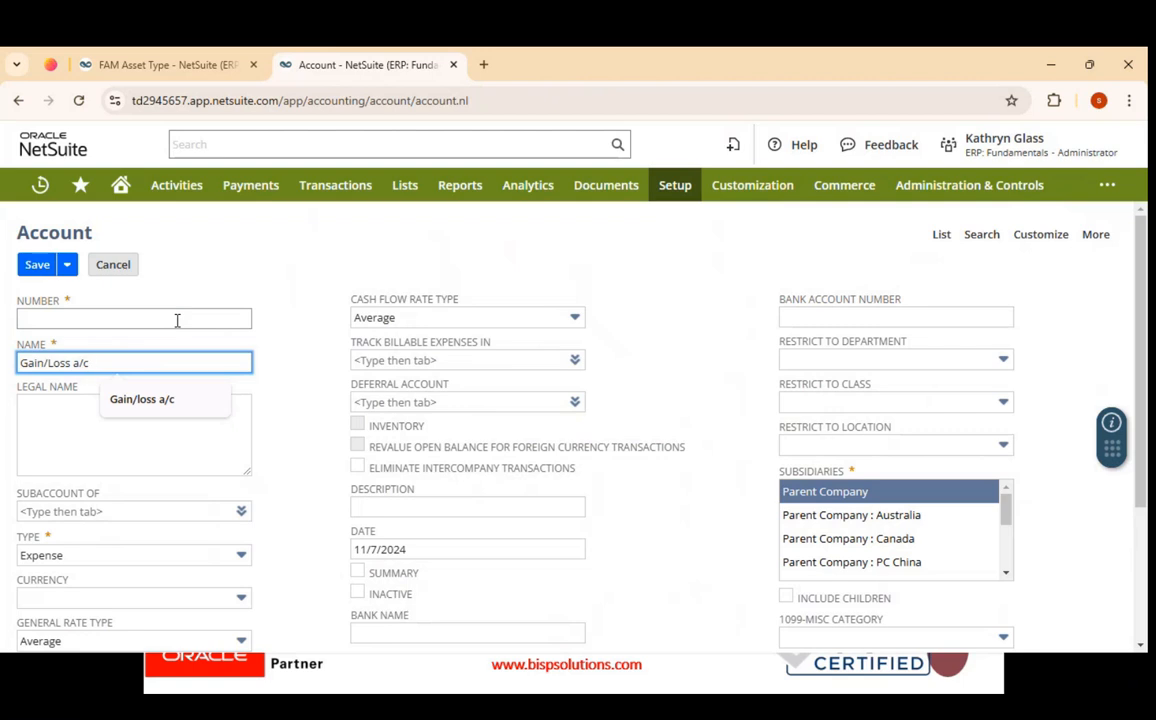
type("_Car")
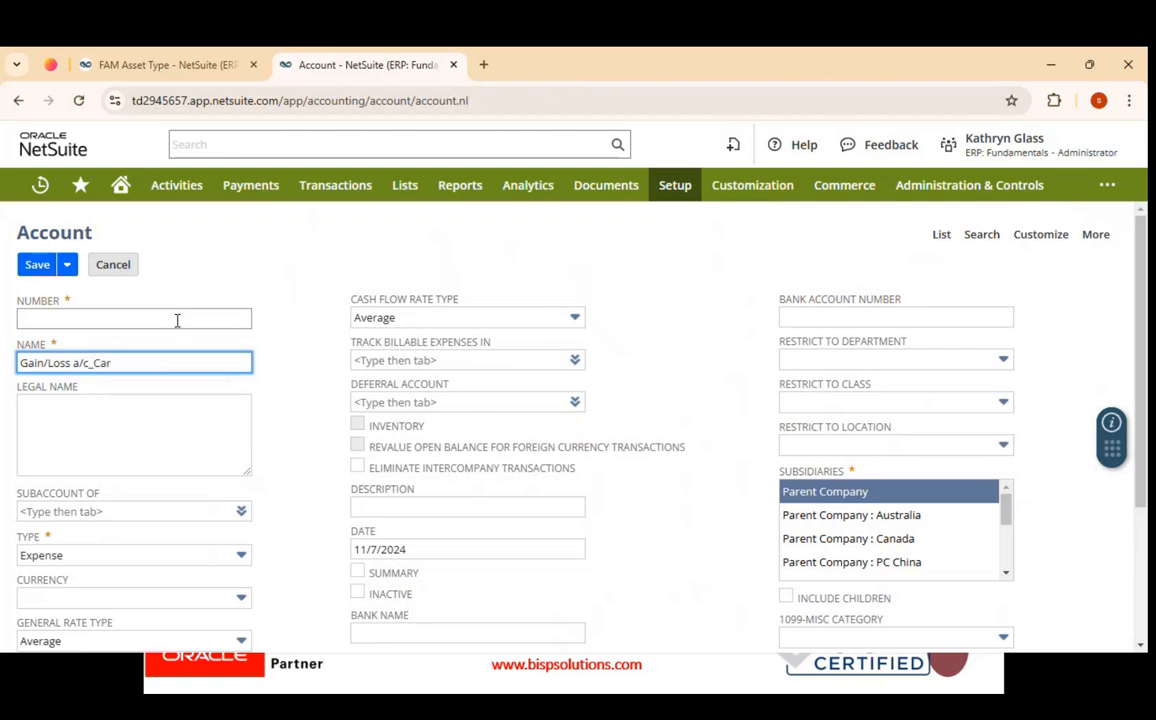
left_click(178, 318)
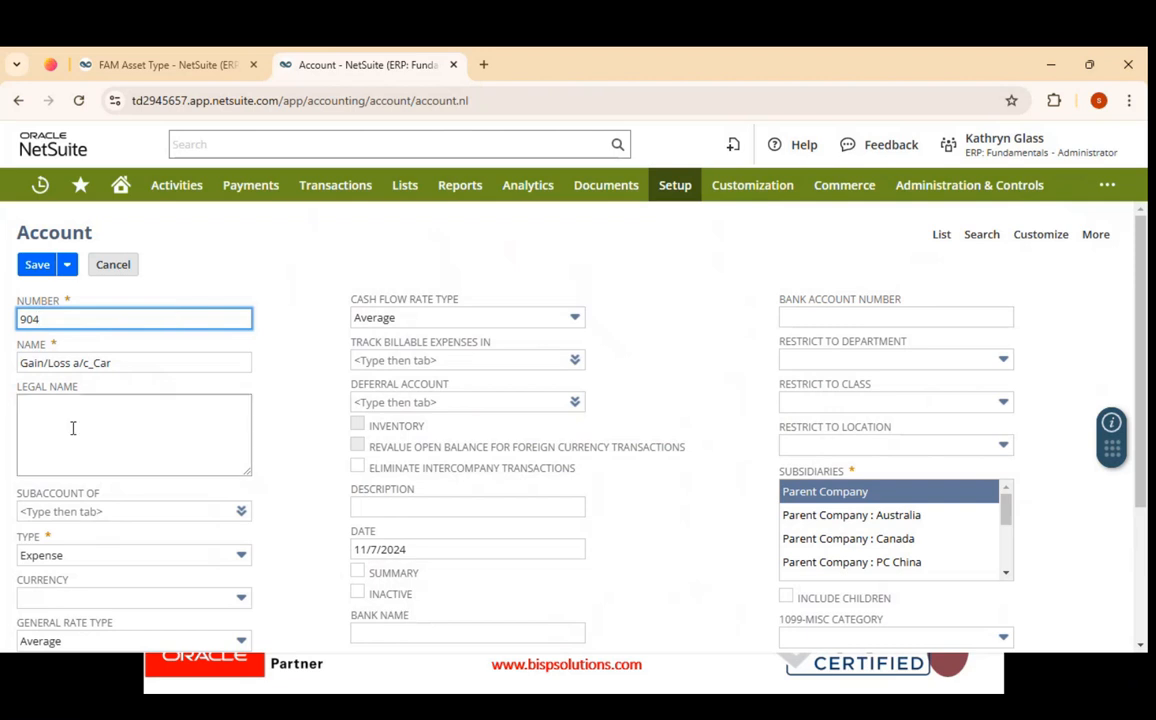
Step: Review the available account types and choose Income for the Gain/Loss a/c_Car account
scroll(75, 420, "down", 3)
left_click(83, 350)
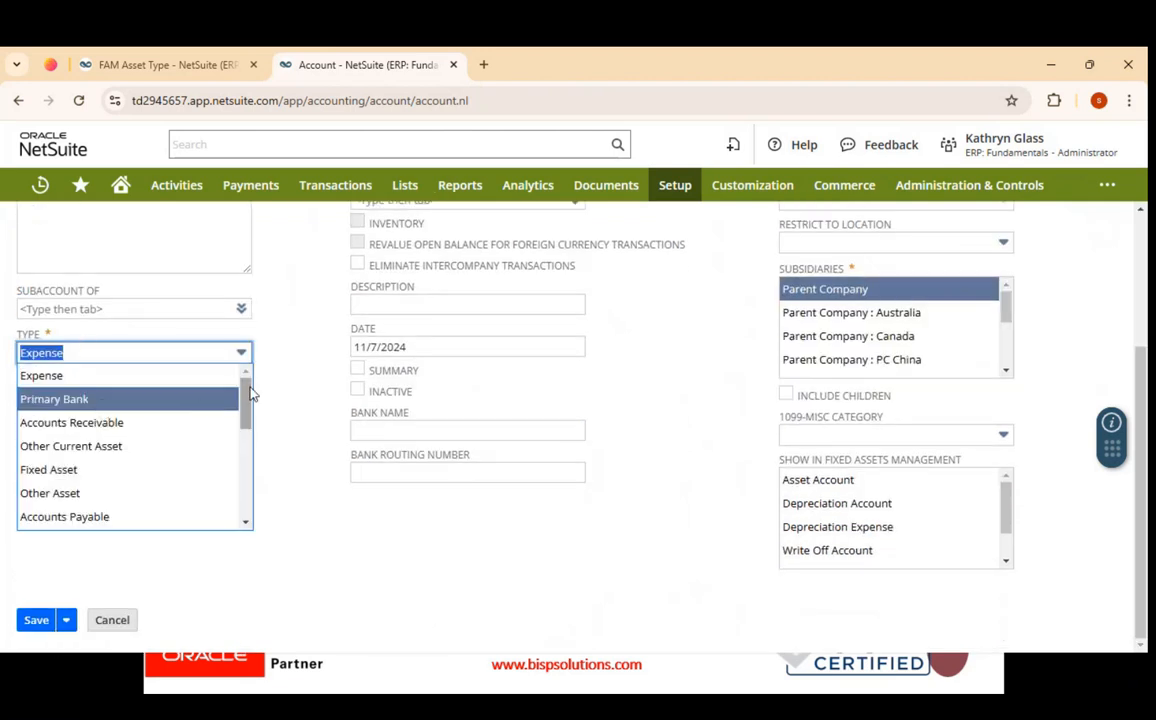
left_click_drag(250, 400, 250, 405)
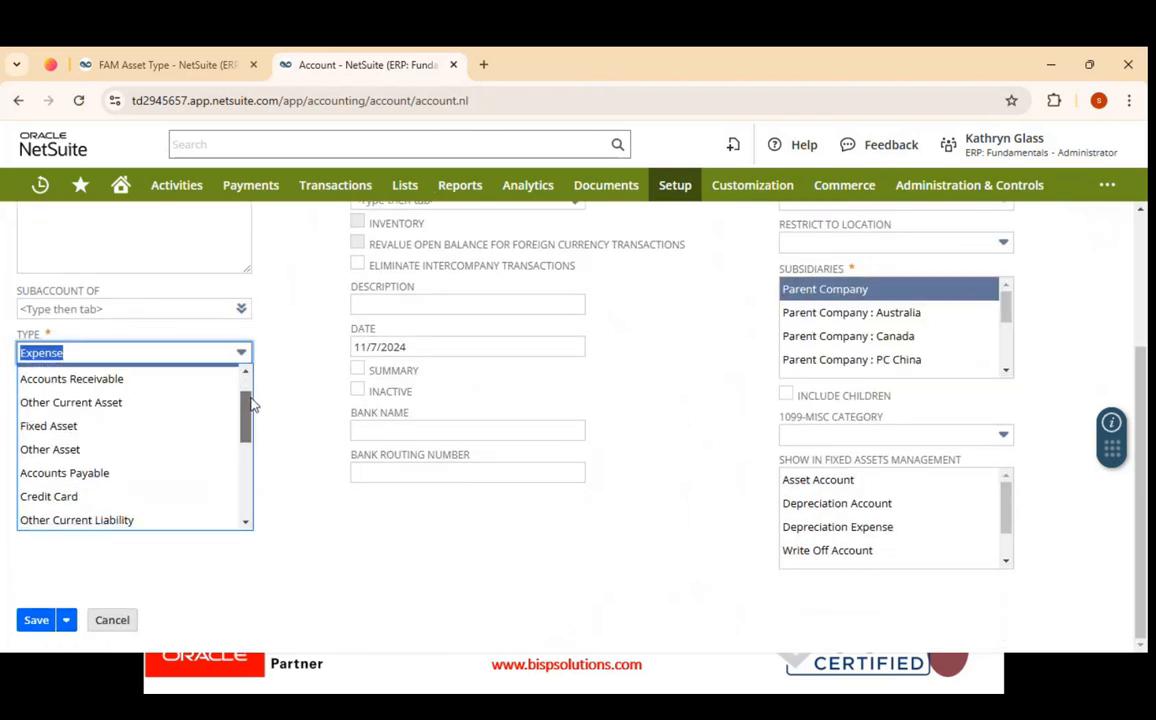
scroll(63, 458, "down", 5)
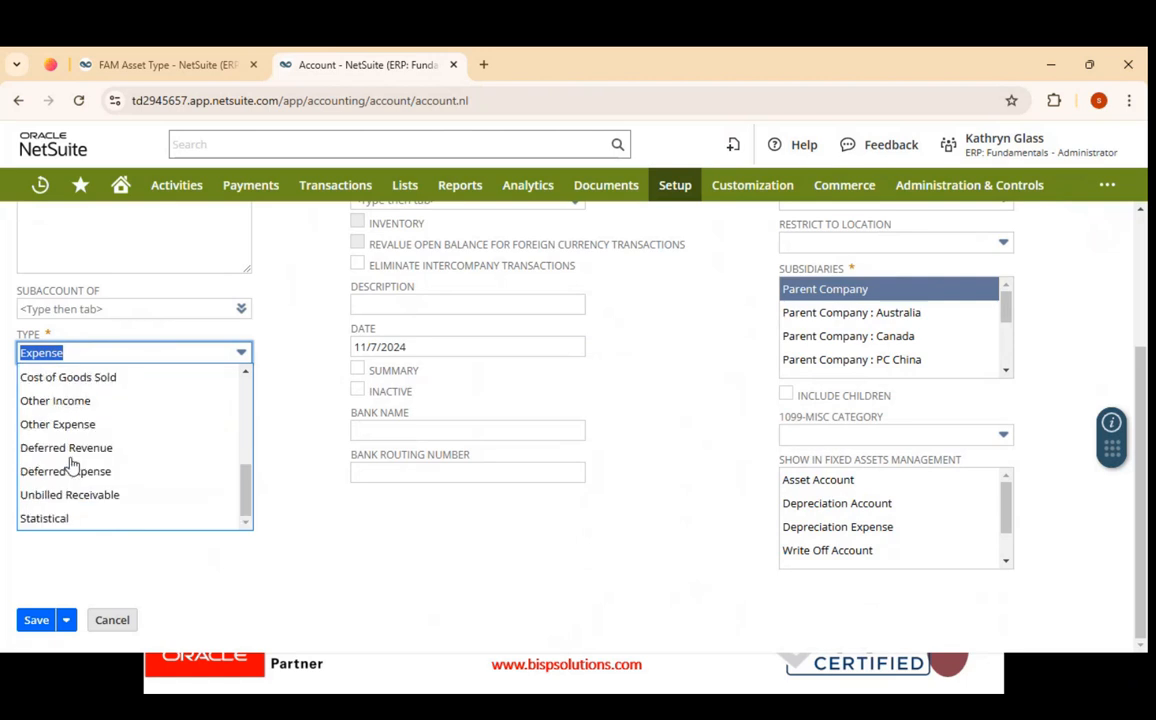
scroll(70, 470, "up", 5)
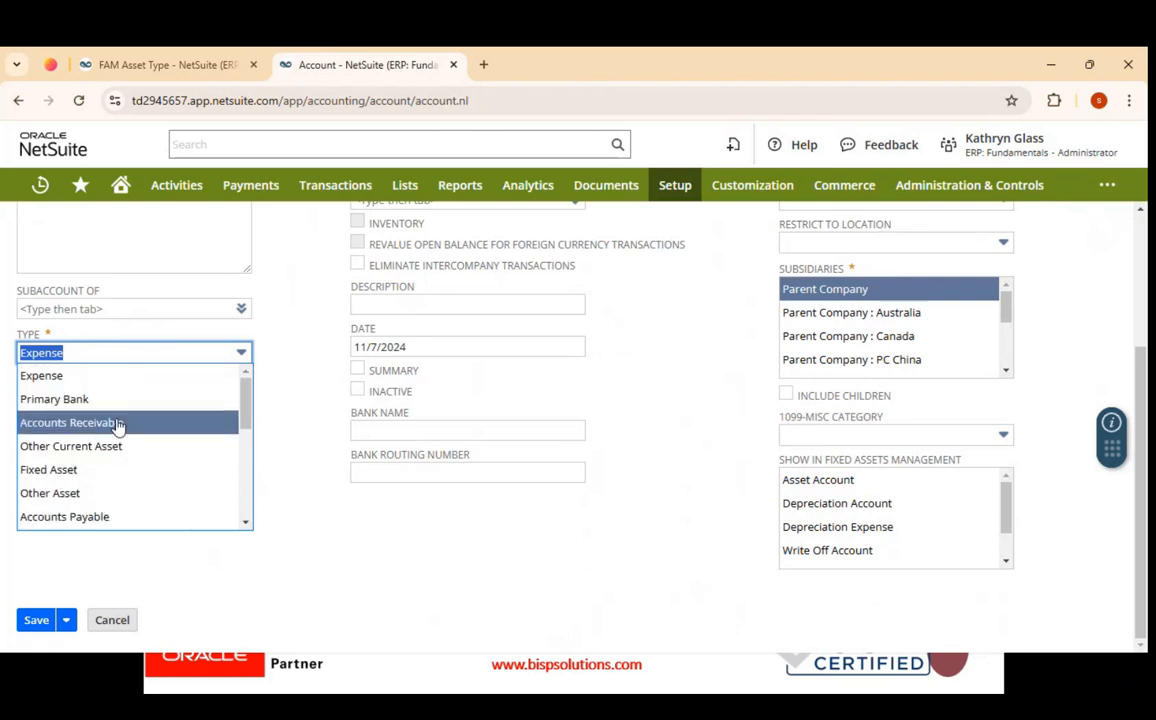
scroll(118, 440, "down", 4)
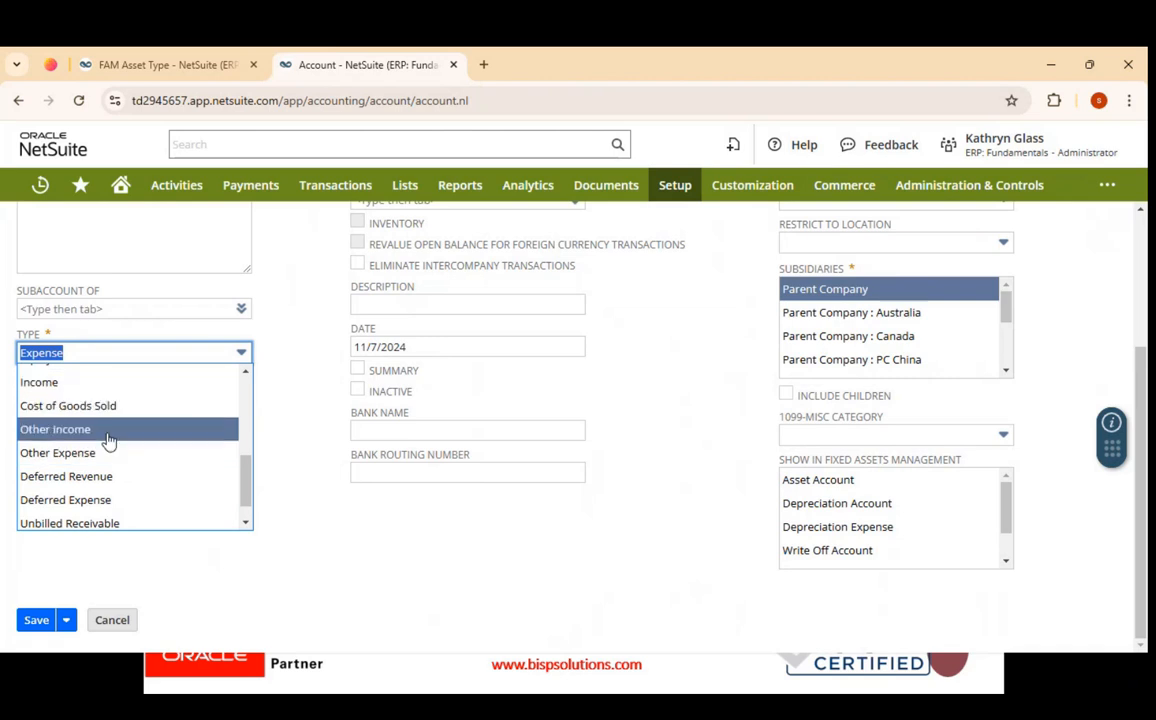
left_click(90, 384)
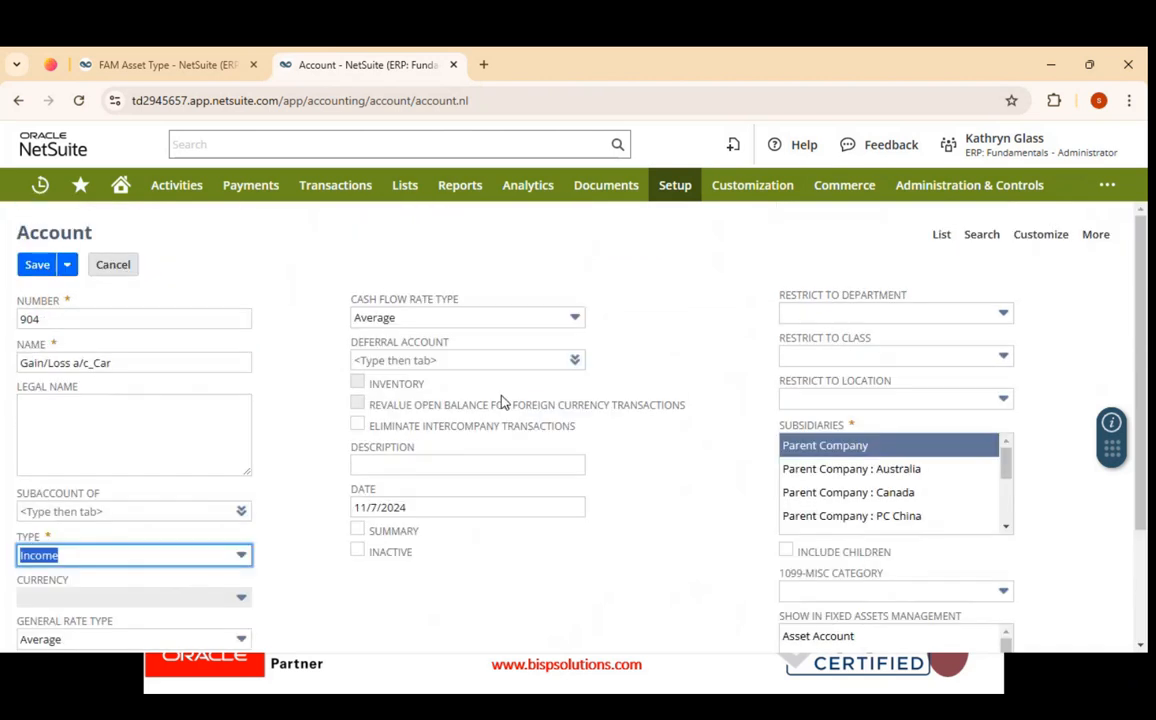
Step: Select the Show in Fixed Assets Management options from Asset Account through Write Down Account for Gain/Loss a/c_Car and save the account
scroll(502, 401, "down", 2)
left_click(787, 479)
left_click(825, 503, "ctrl")
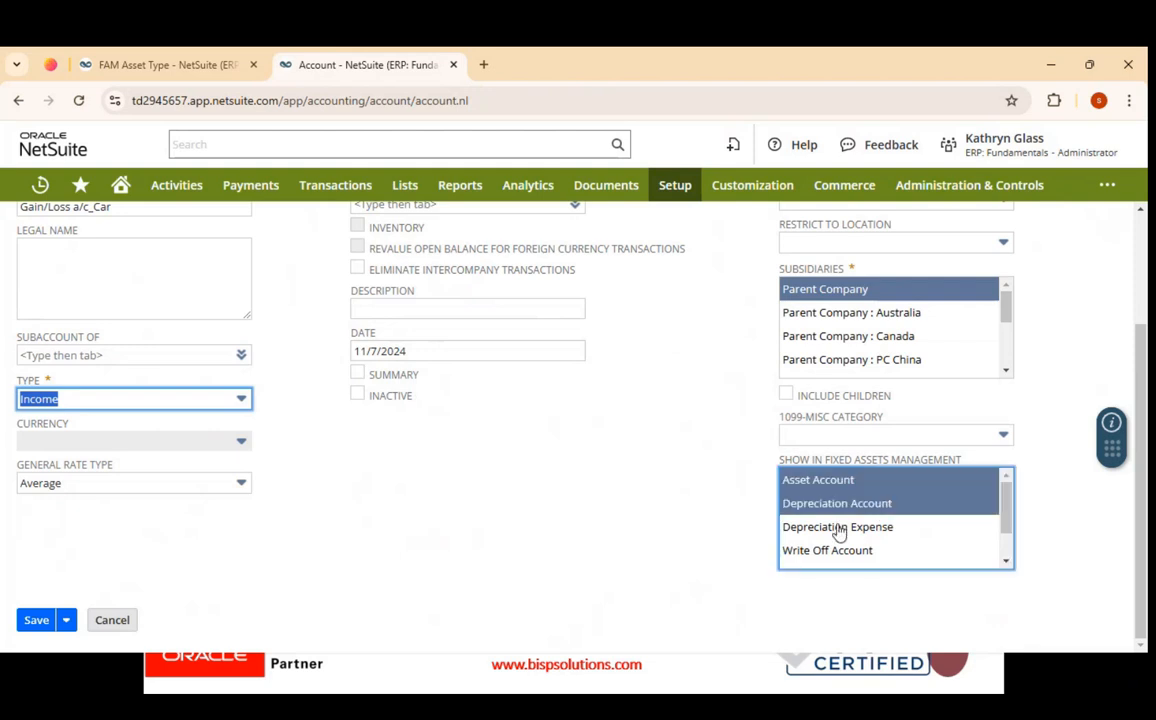
left_click_drag(838, 533, 810, 558)
scroll(320, 483, "up", 2)
scroll(200, 530, "down", 2)
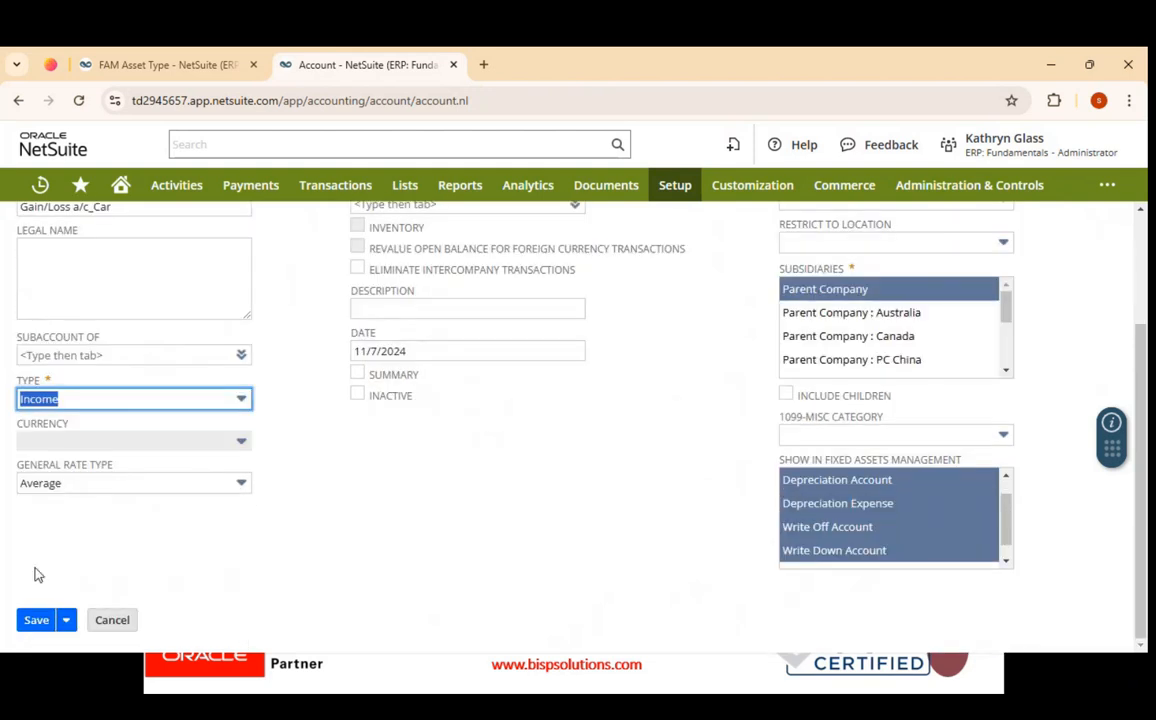
left_click(40, 619)
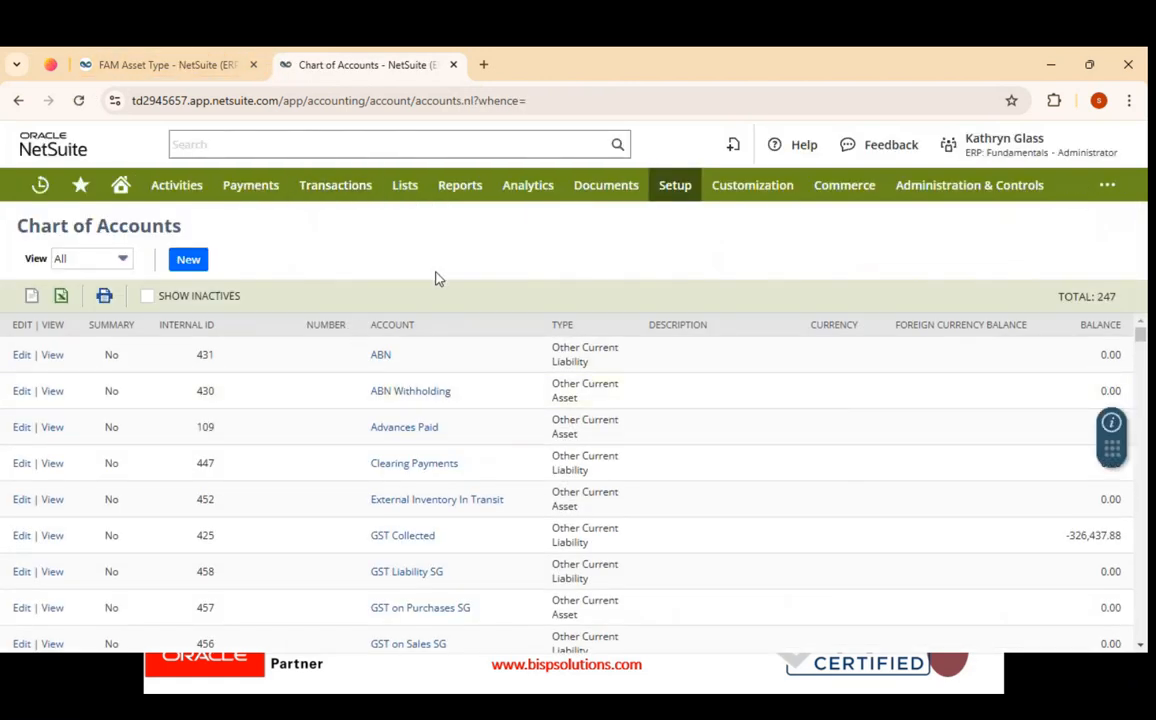
Step: Find "car a" in the Chart of Accounts and review the numbers, names and types of accounts 901 through 904
key("ctrl+f")
type("car")
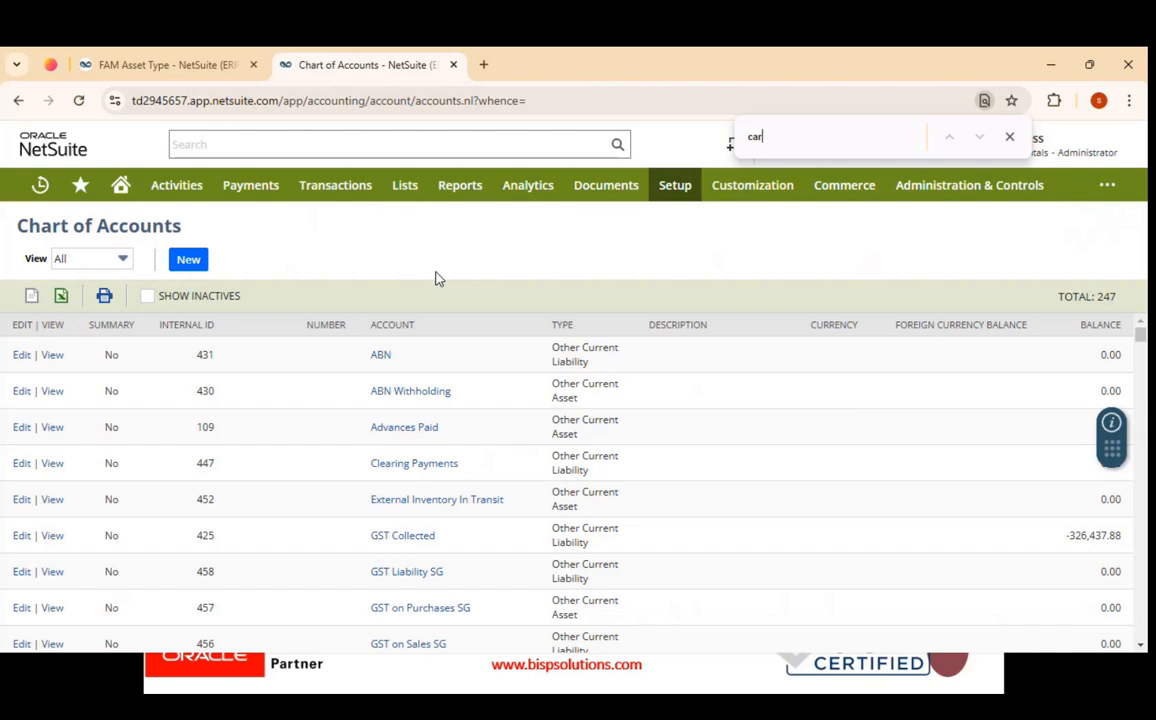
type(" a")
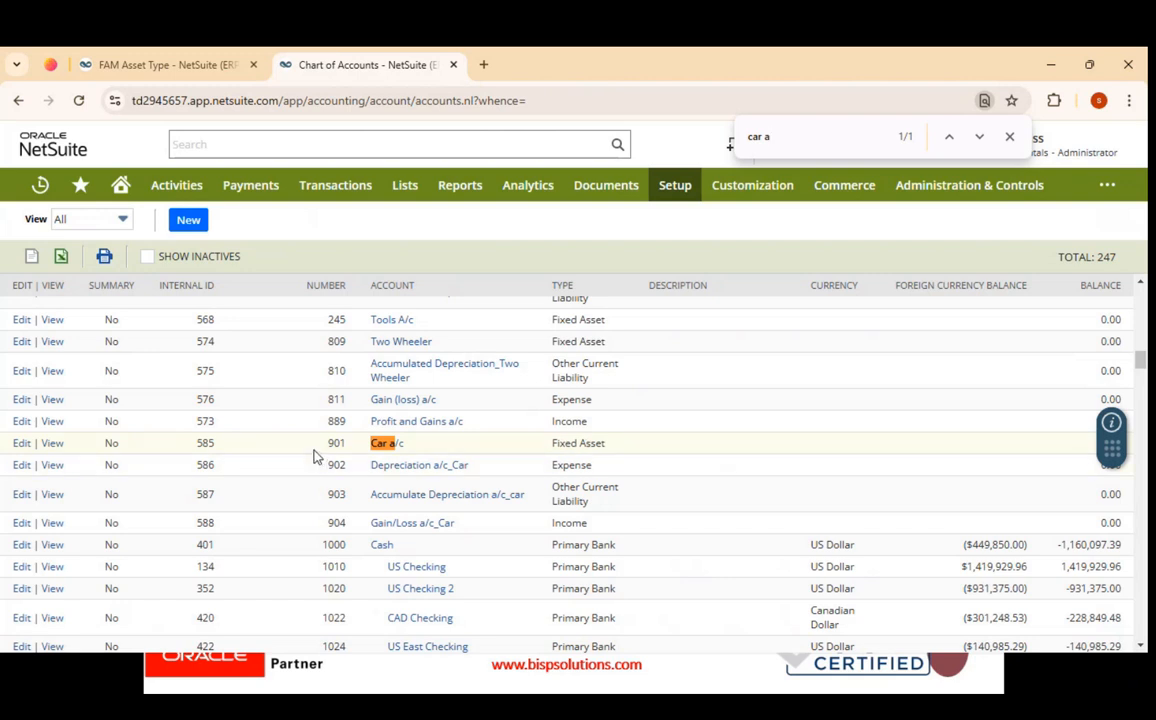
left_click_drag(318, 456, 425, 455)
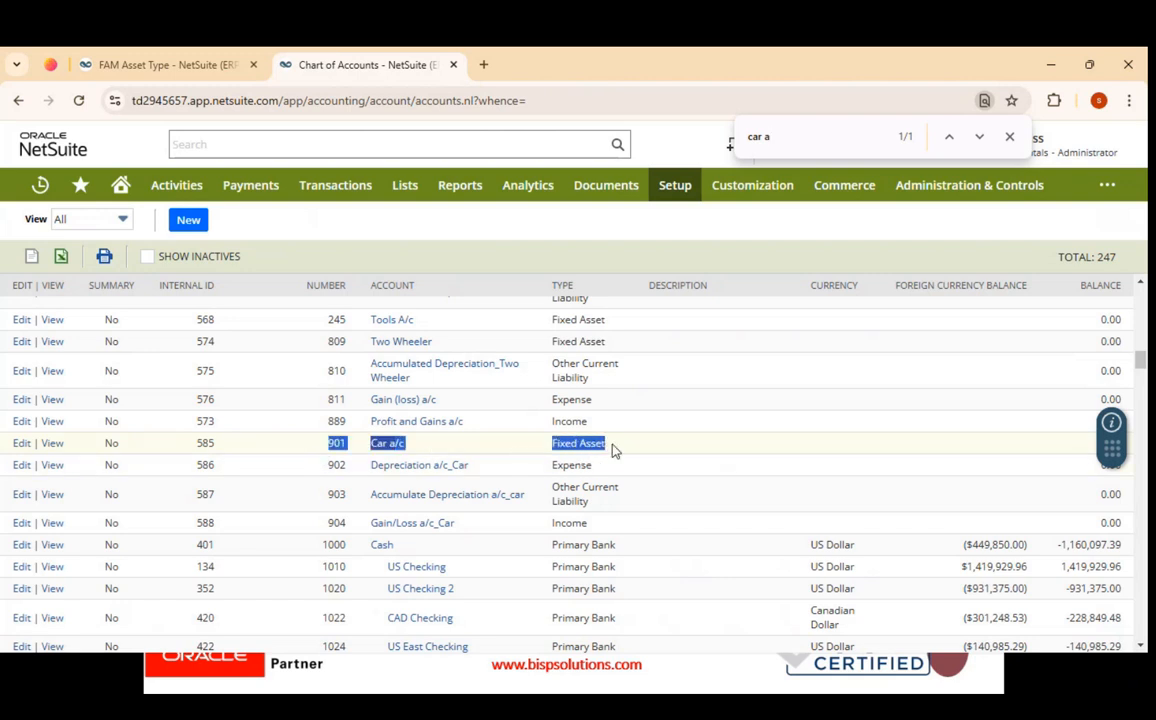
left_click(420, 446)
left_click_drag(316, 470, 597, 466)
left_click(588, 471)
left_click_drag(330, 488, 637, 498)
left_click(687, 482)
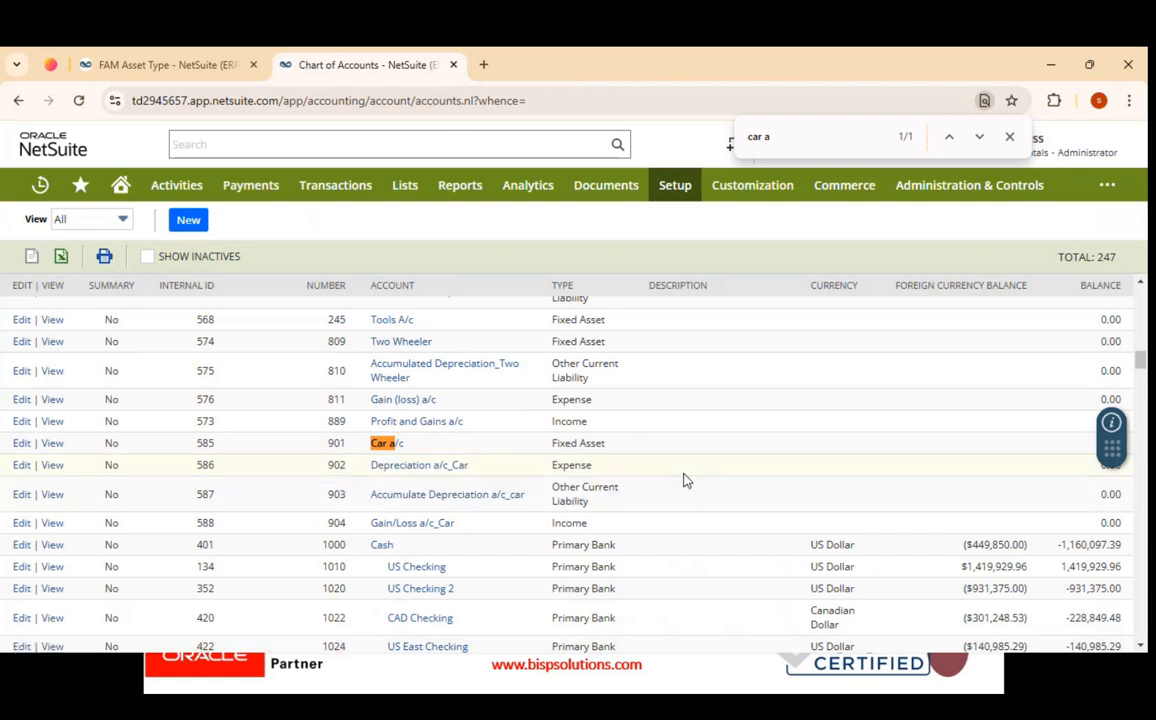
left_click_drag(328, 522, 650, 522)
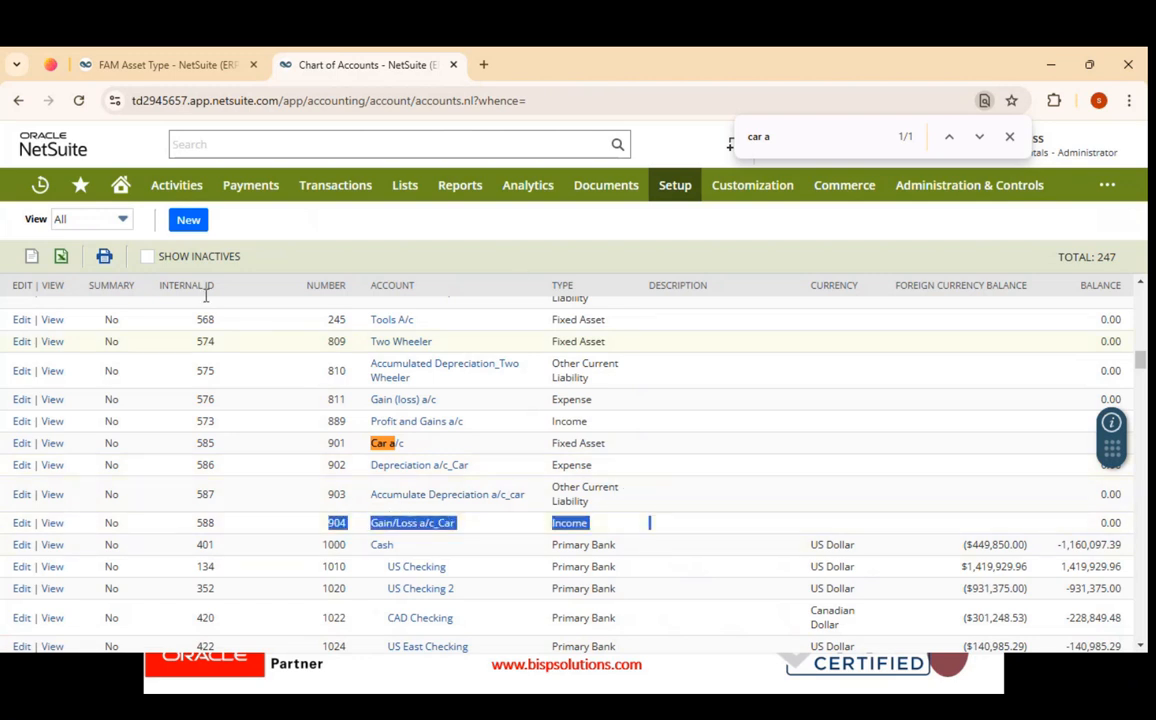
Step: Return to the Car asset type record, open it for editing and review its workflow and general settings
left_click(180, 65)
scroll(124, 330, "down", 2)
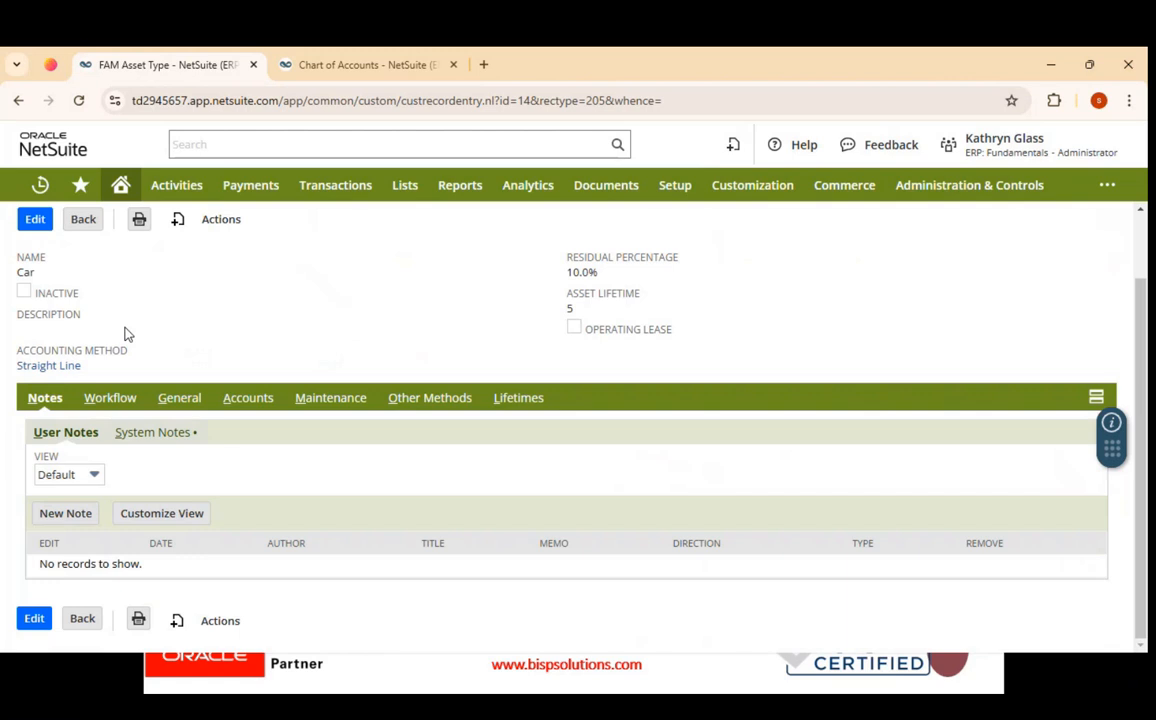
scroll(75, 338, "up", 2)
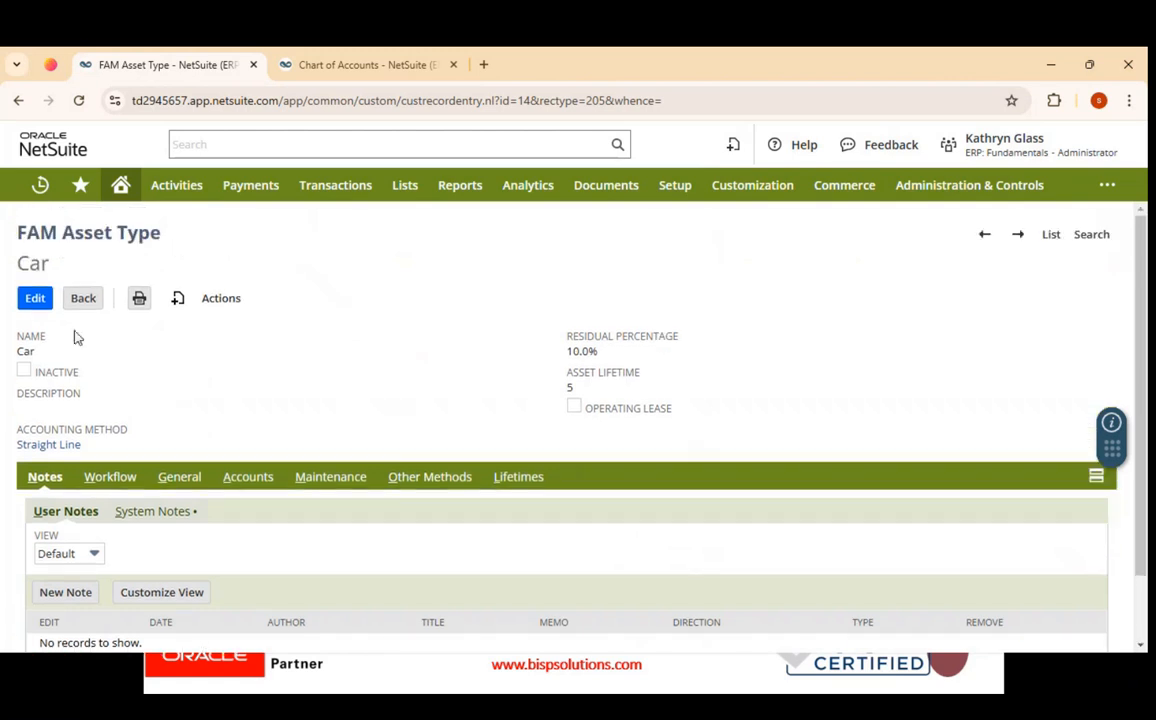
left_click(31, 302)
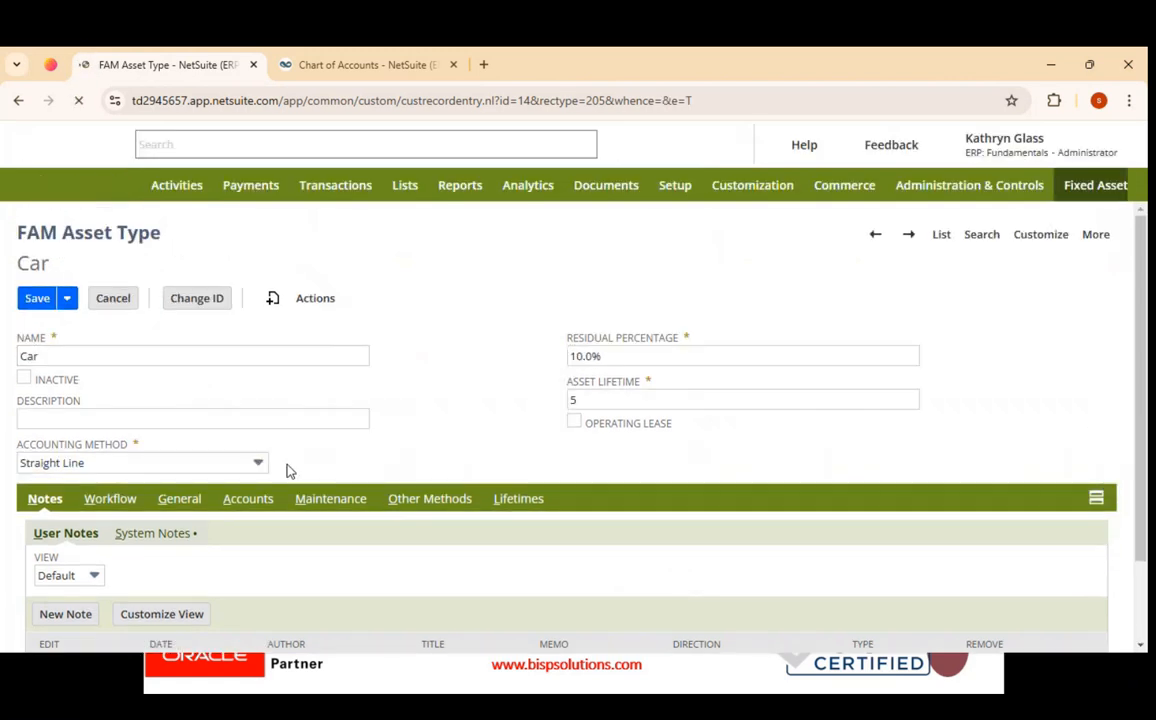
scroll(163, 439, "down", 2)
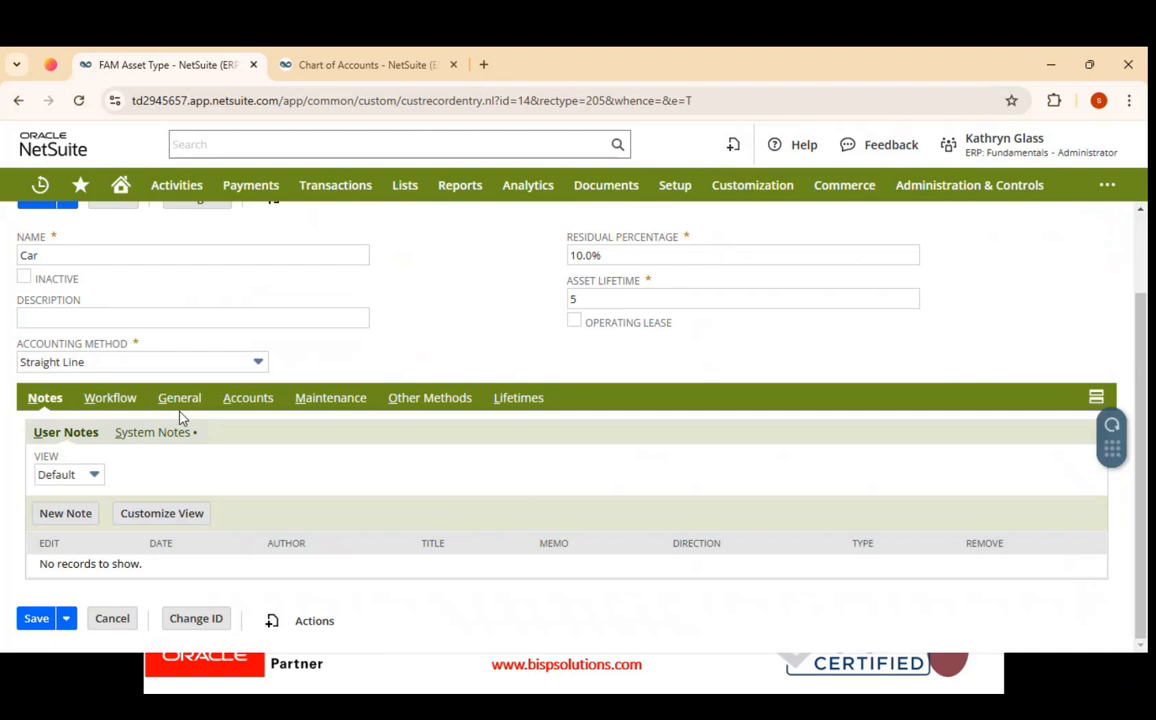
left_click(110, 400)
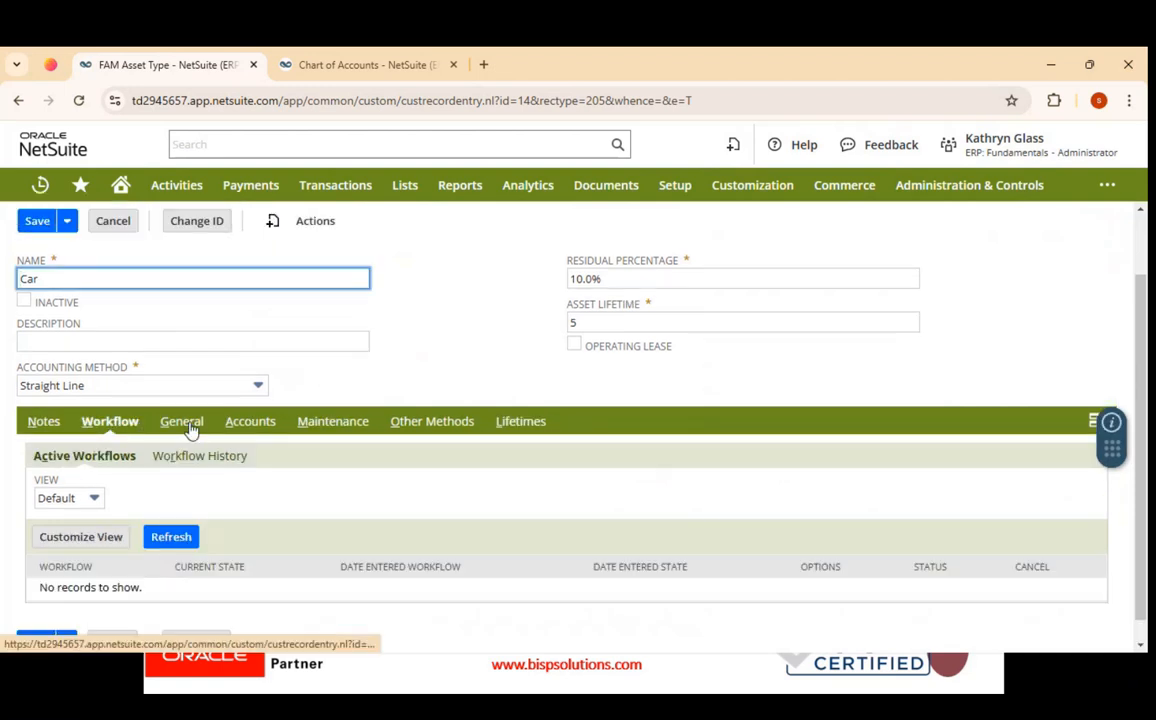
left_click(192, 428)
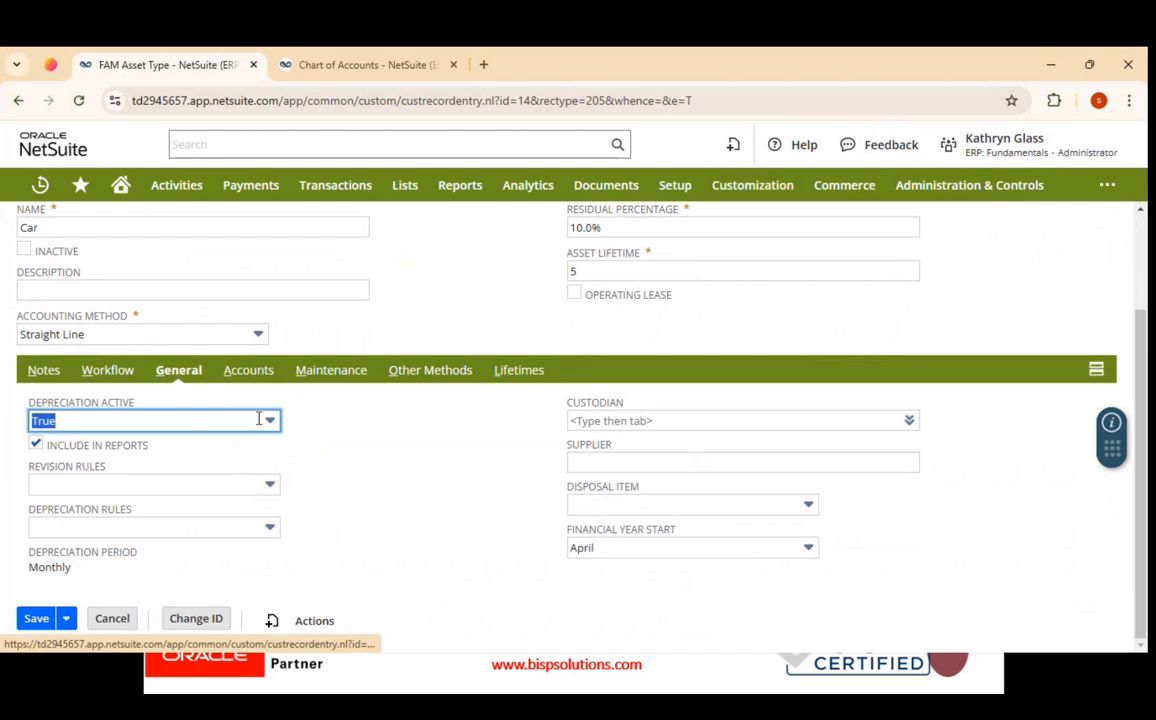
Step: Set the Car asset type's Asset Account to Car a/c and its Depreciation Account to Depreciation a/c_Car
left_click(252, 372)
left_click(241, 479)
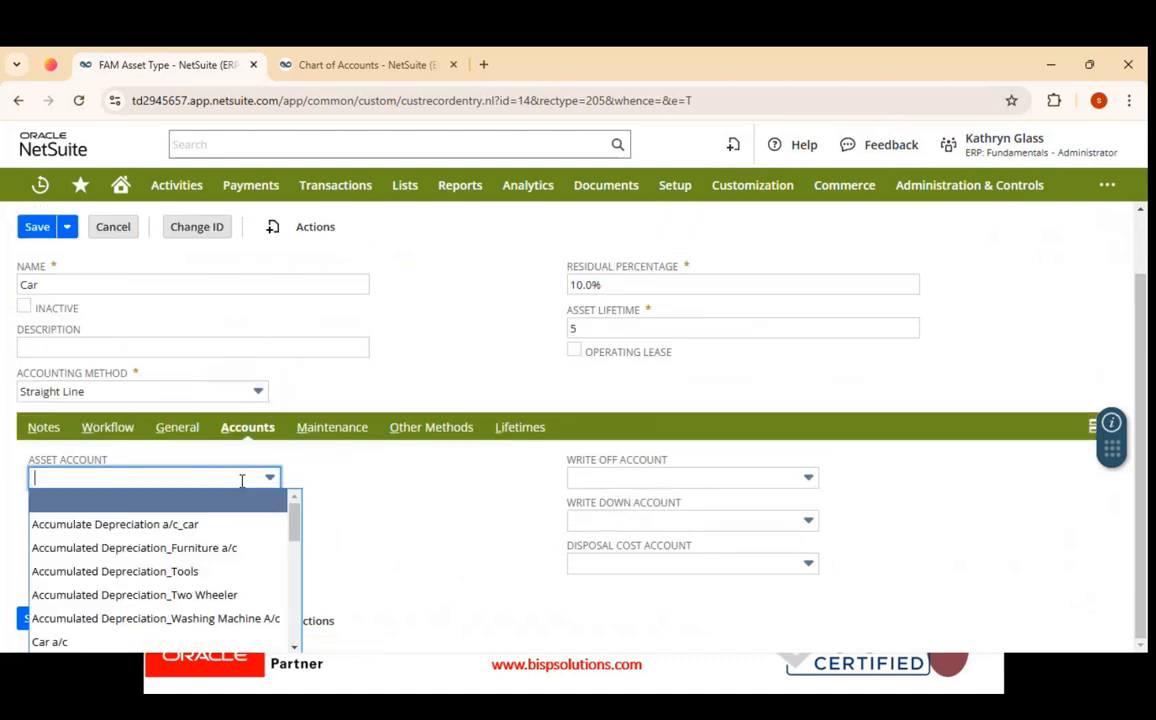
scroll(237, 547, "down", 3)
scroll(206, 547, "up", 3)
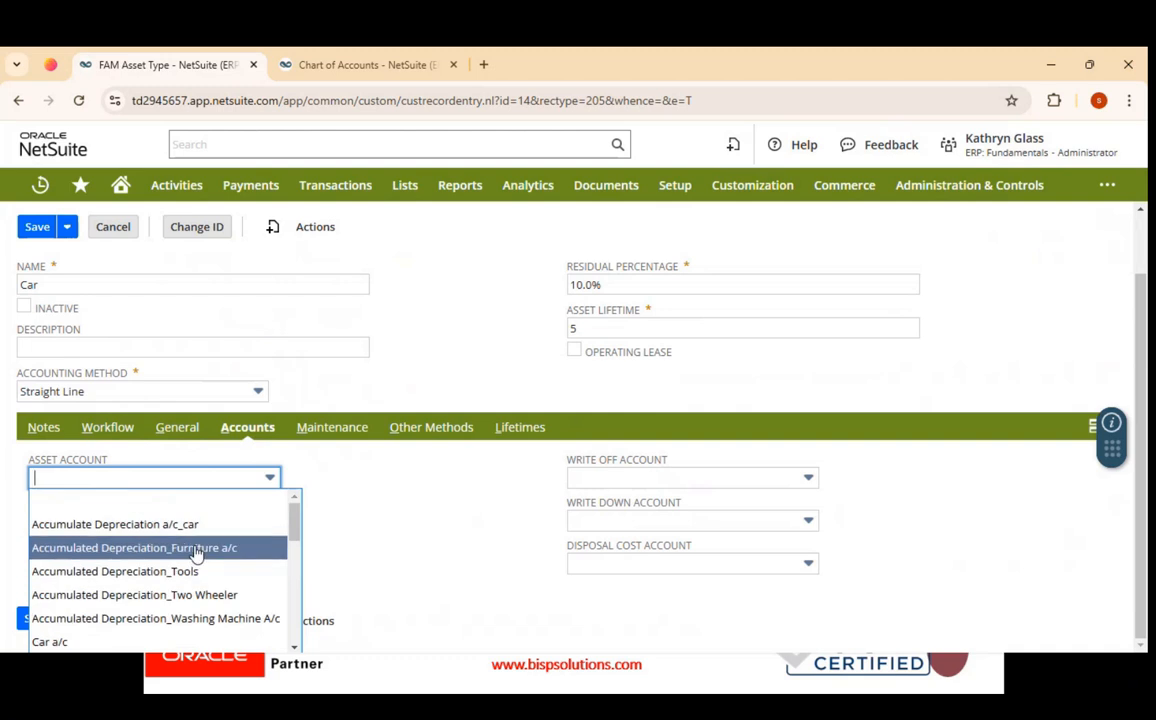
left_click(160, 642)
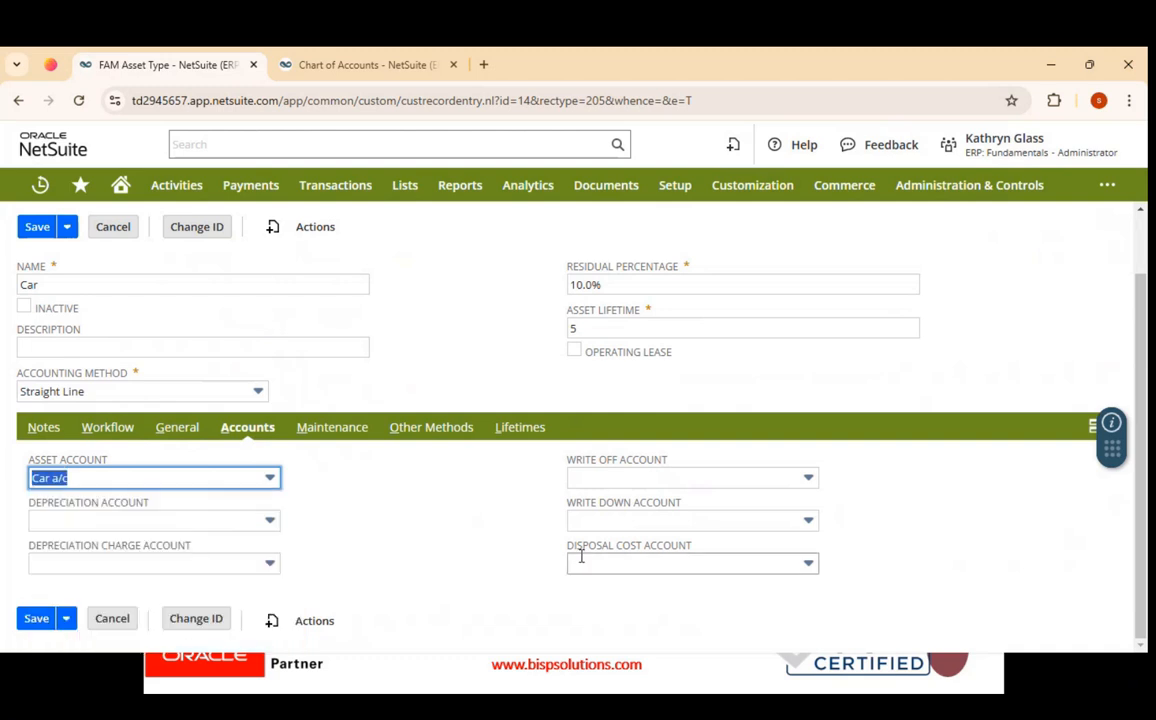
left_click(184, 521)
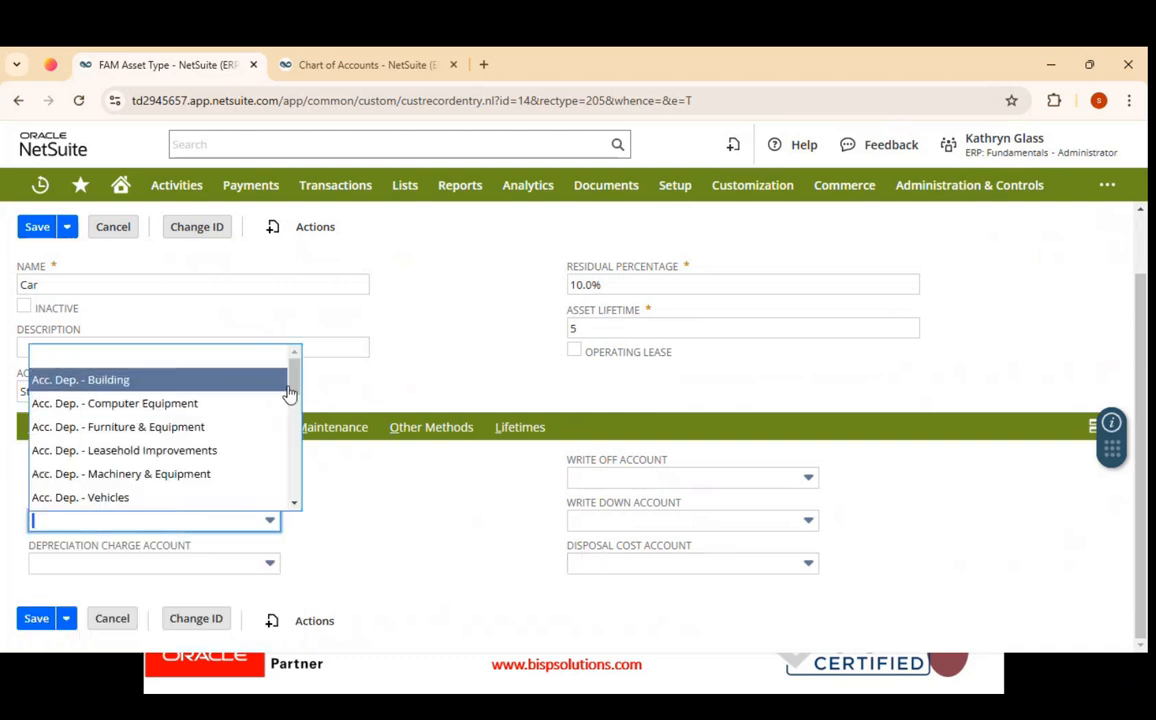
left_click_drag(298, 379, 298, 440)
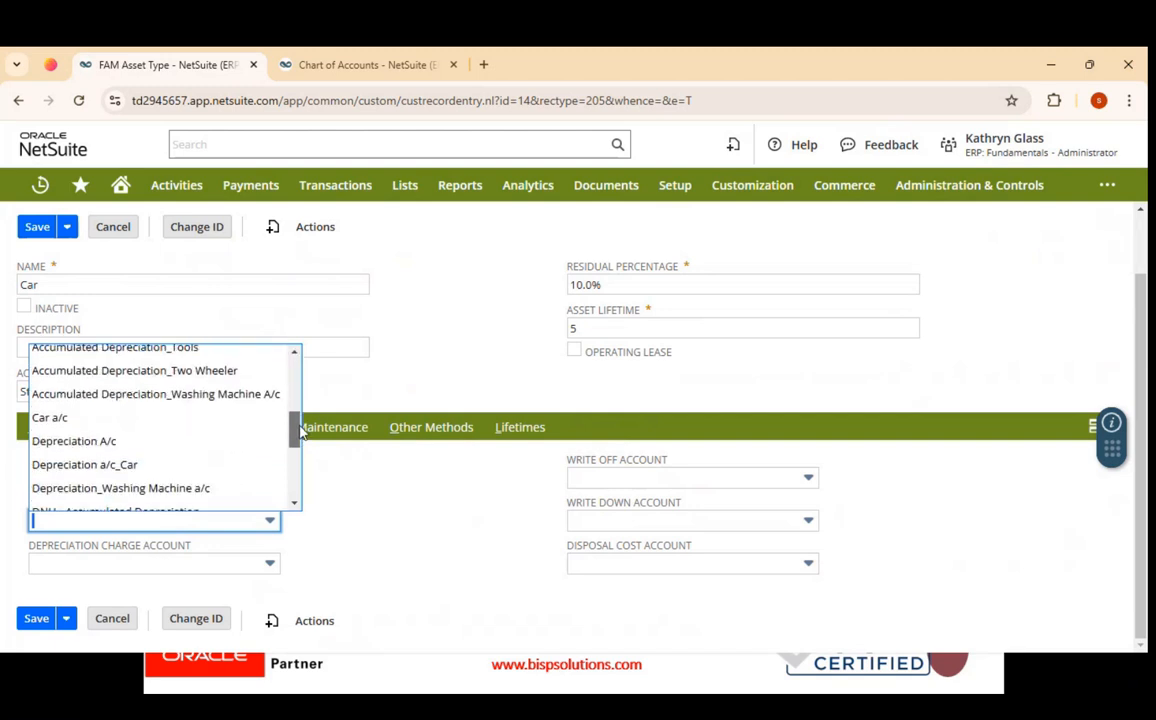
left_click(152, 475)
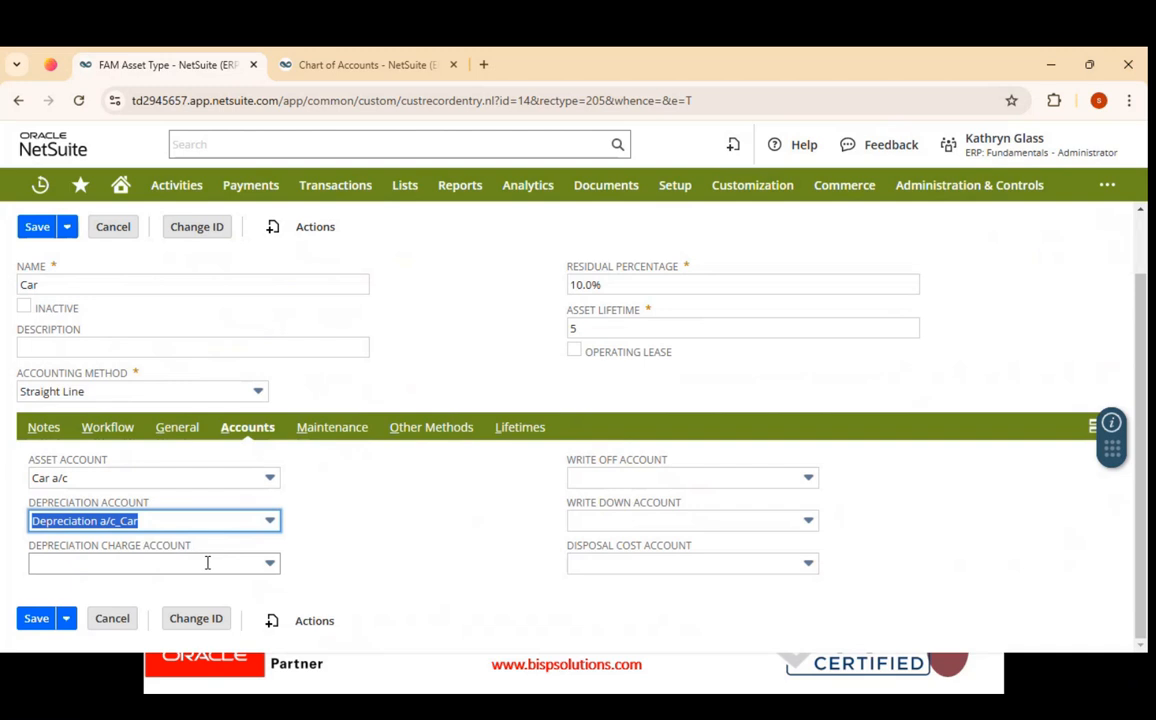
Step: Set the Disposal Cost Account to Gain (loss) a/c and the Depreciation Charge Account to Accumulate Depreciation a/c_car, and save the asset type
left_click(650, 563)
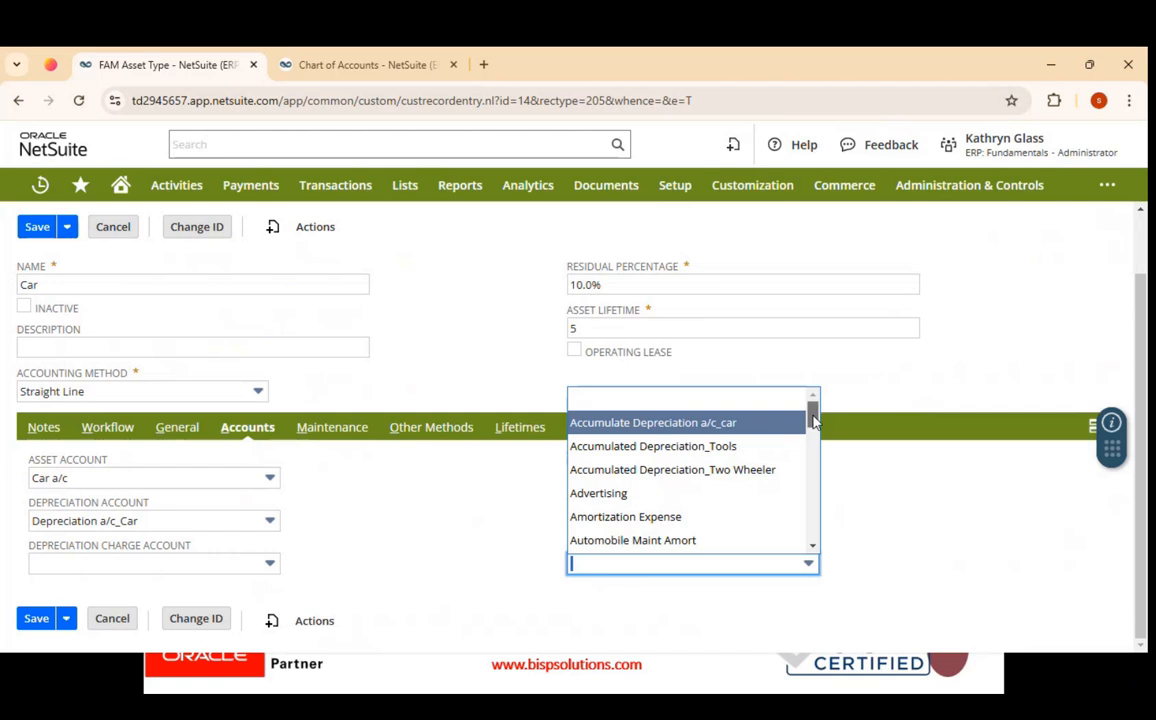
left_click_drag(813, 420, 810, 452)
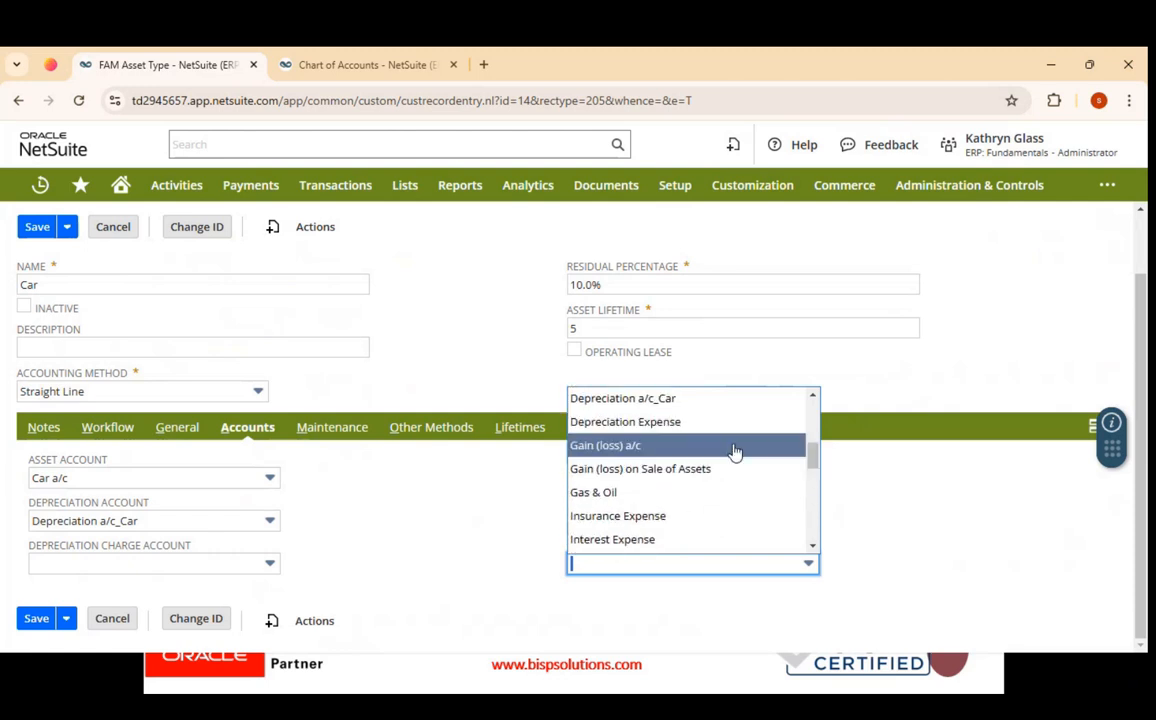
left_click(735, 452)
left_click(689, 521)
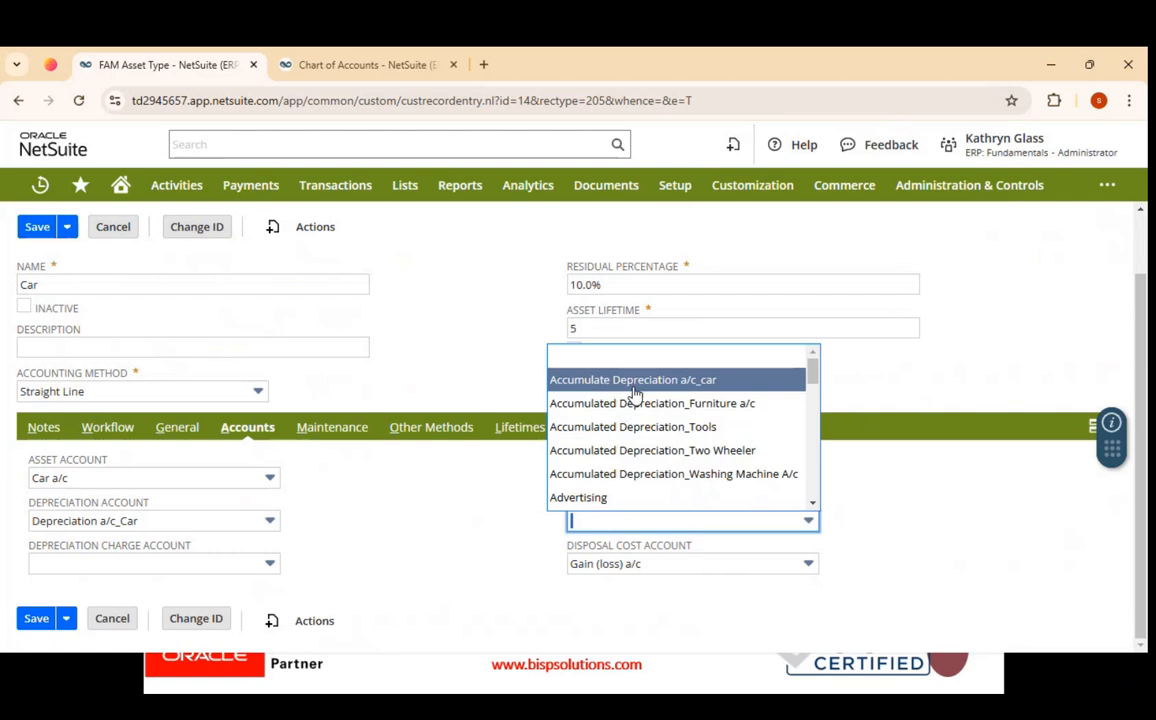
left_click(270, 564)
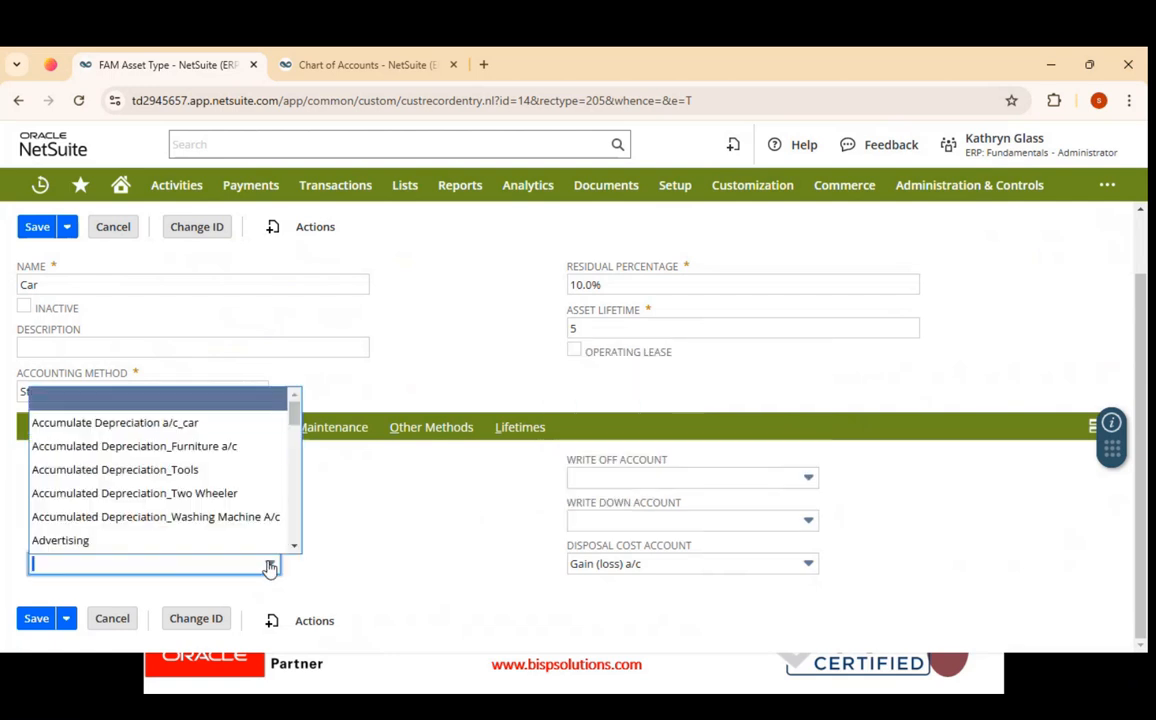
left_click(145, 422)
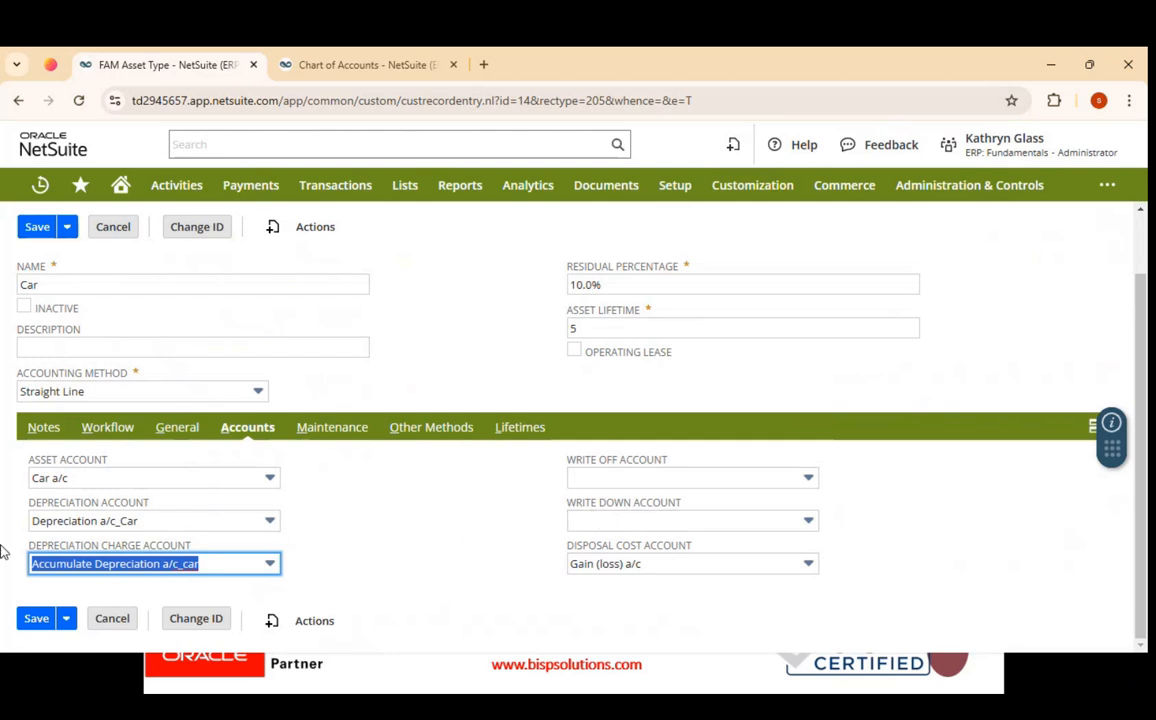
left_click(26, 620)
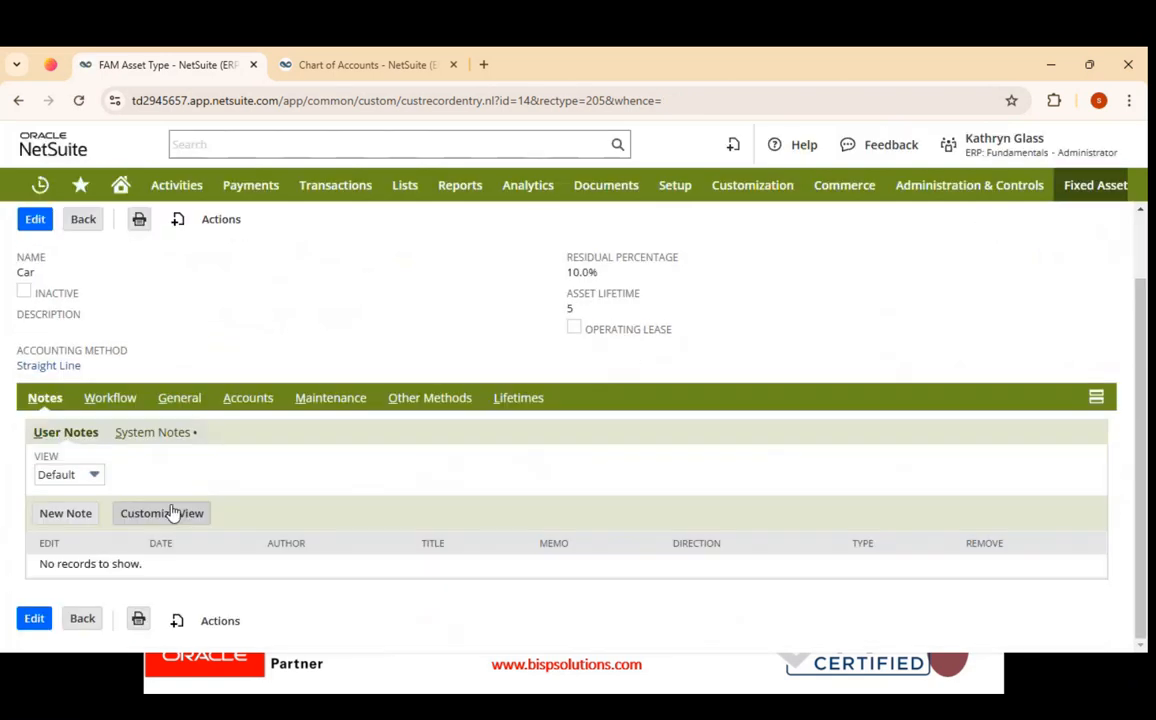
scroll(3, 400, "up", 1)
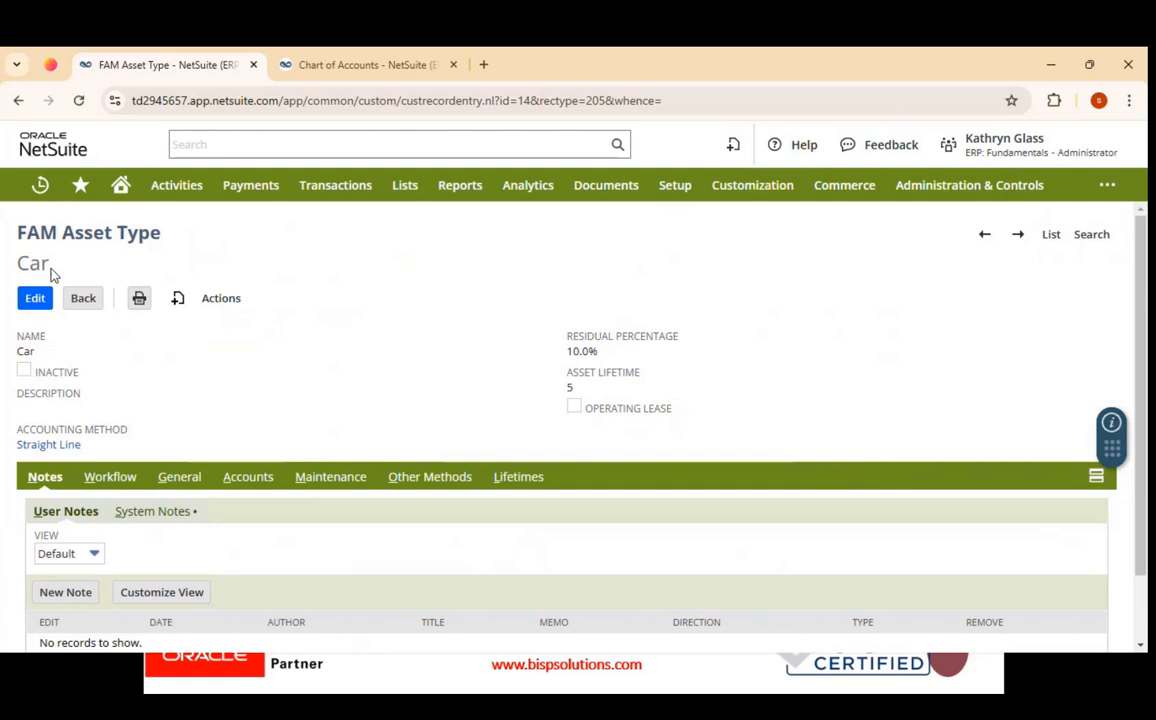
left_click_drag(49, 266, 3, 243)
left_click(50, 257)
left_click_drag(57, 262, 4, 248)
left_click(59, 263)
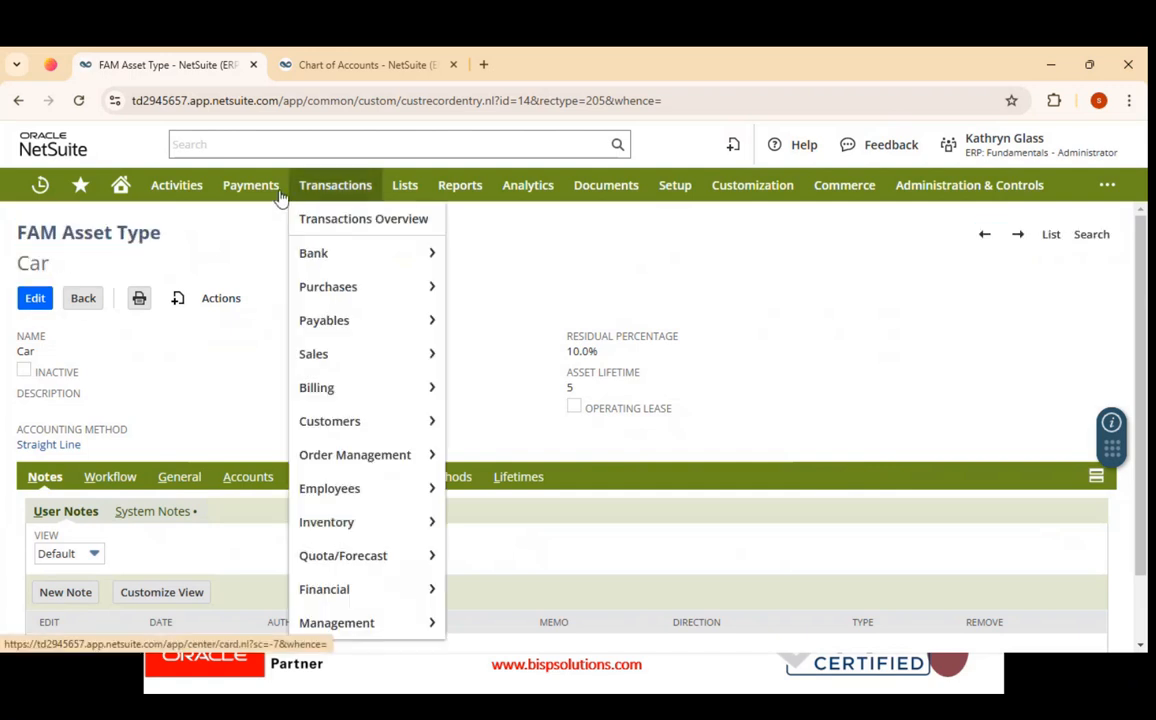
Step: Switch to the PowerPoint slide show and view the Depreciation Methods slide
mouse_move(110, 201)
key("alt+Tab")
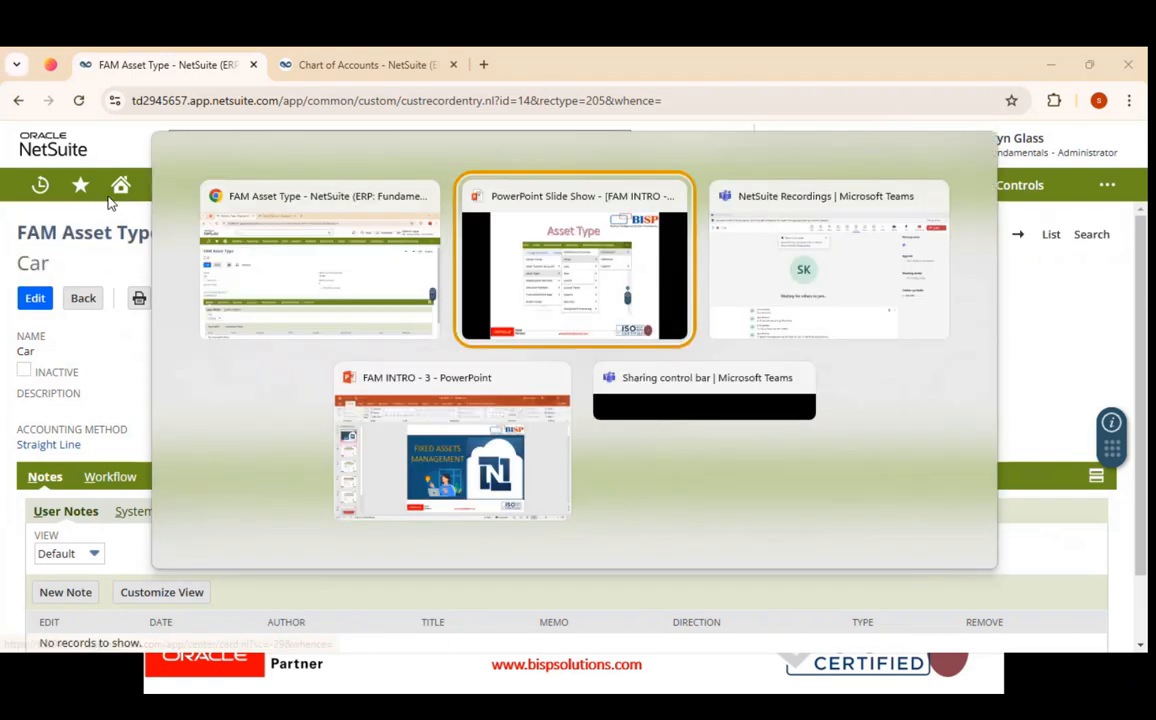
key("Right")
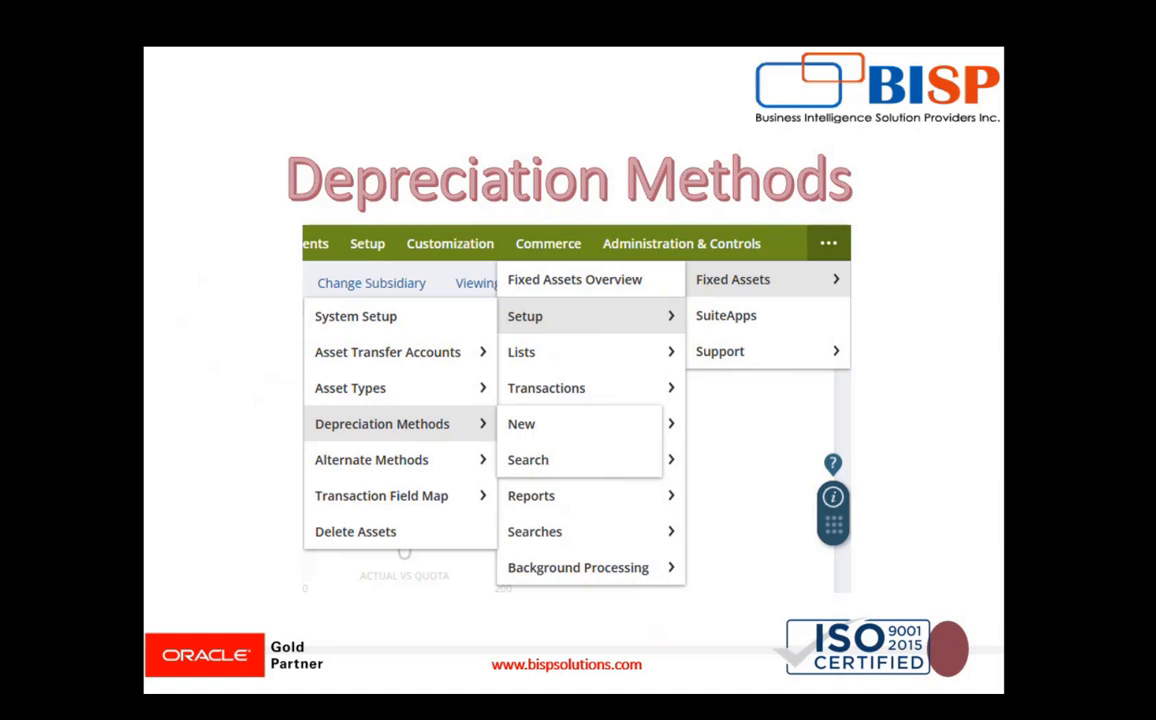
Step: Switch back to NetSuite, open the Fixed Assets depreciation methods list and review the existing methods and their formulas
key("alt+Tab")
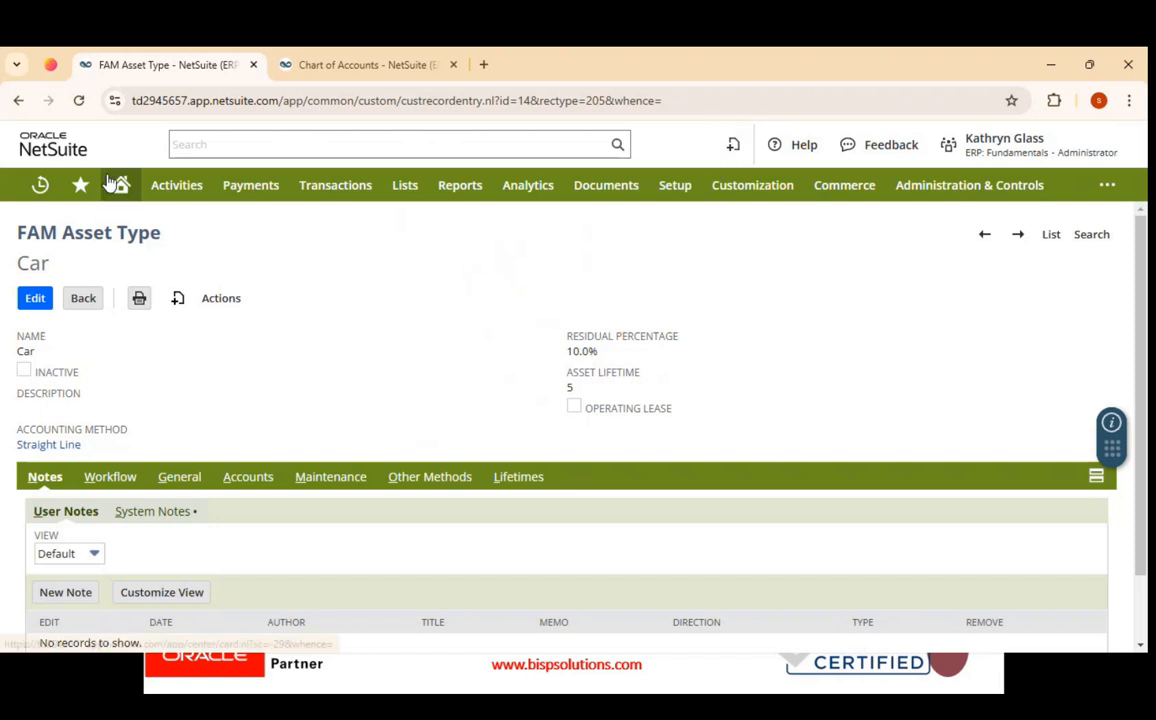
left_click(115, 184)
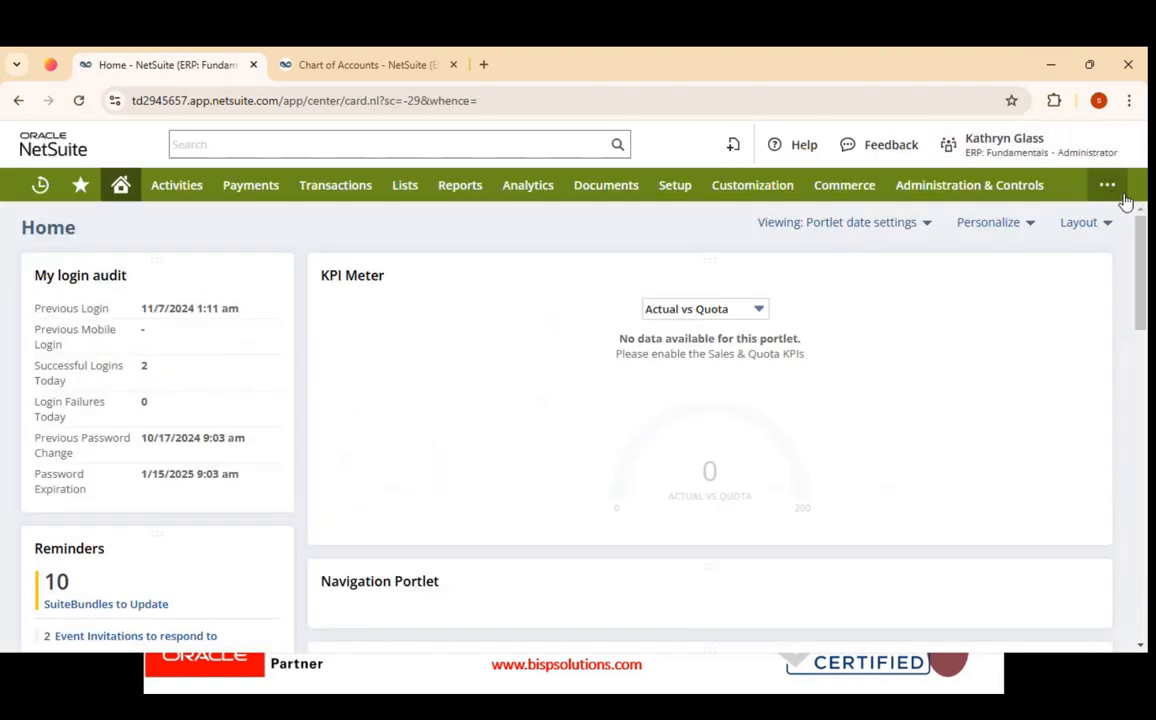
mouse_move(1108, 192)
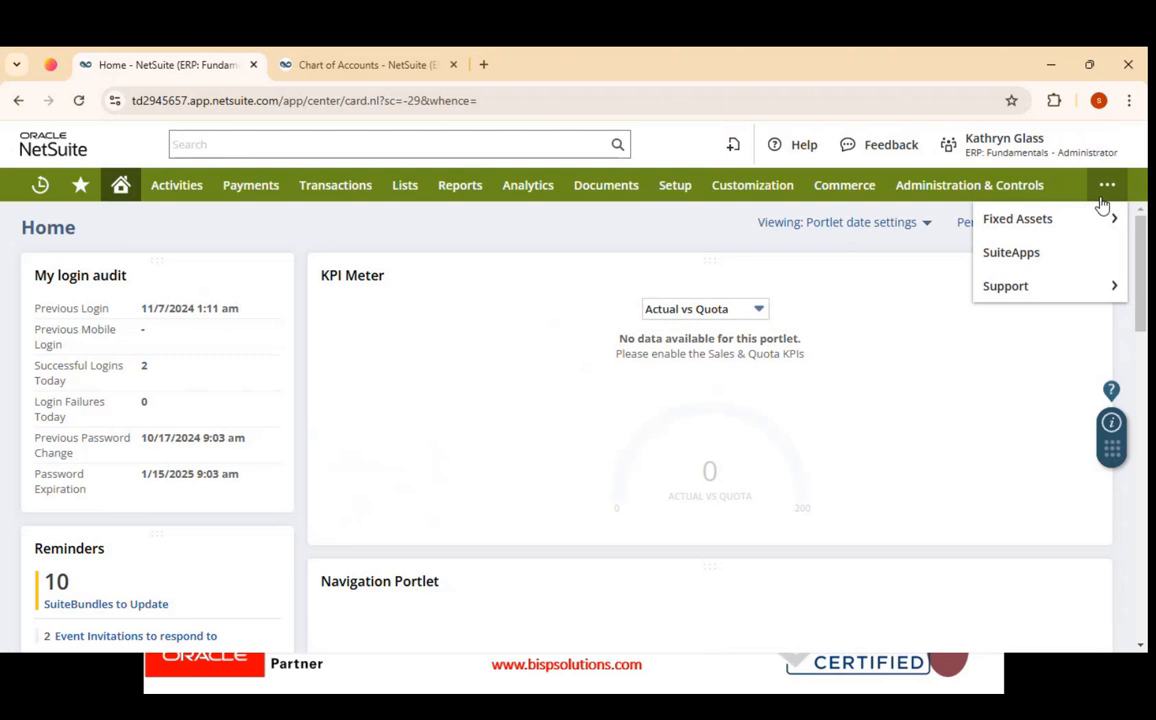
mouse_move(1095, 218)
mouse_move(937, 270)
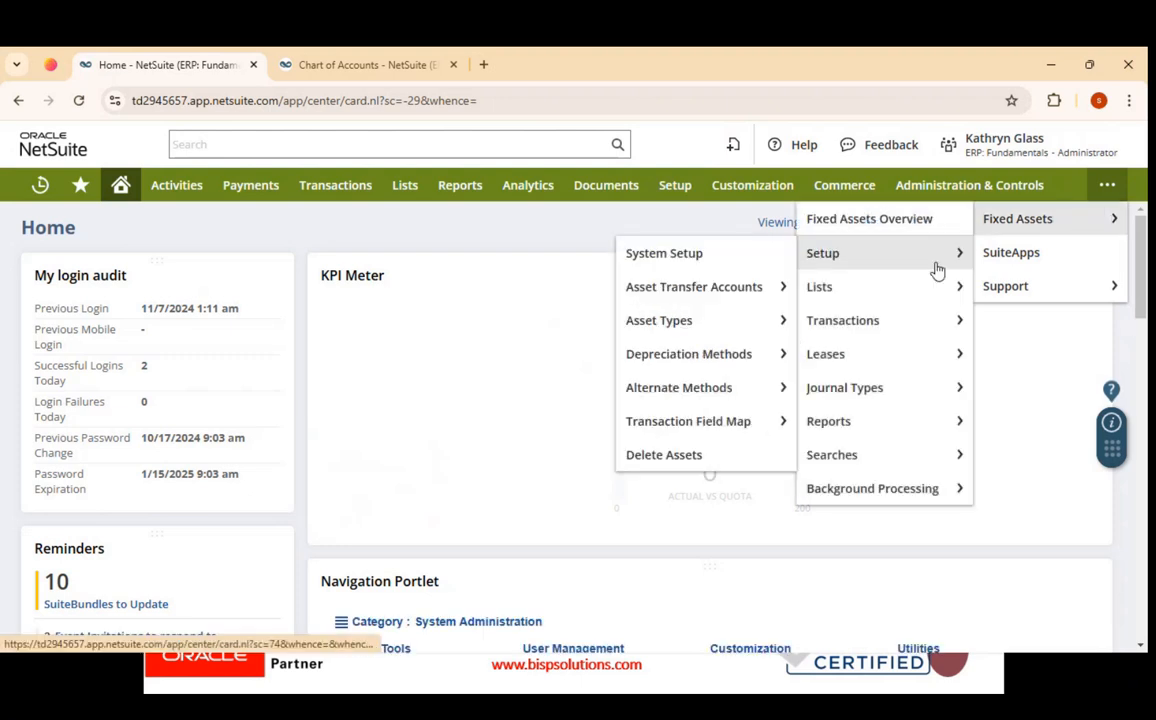
left_click(721, 354)
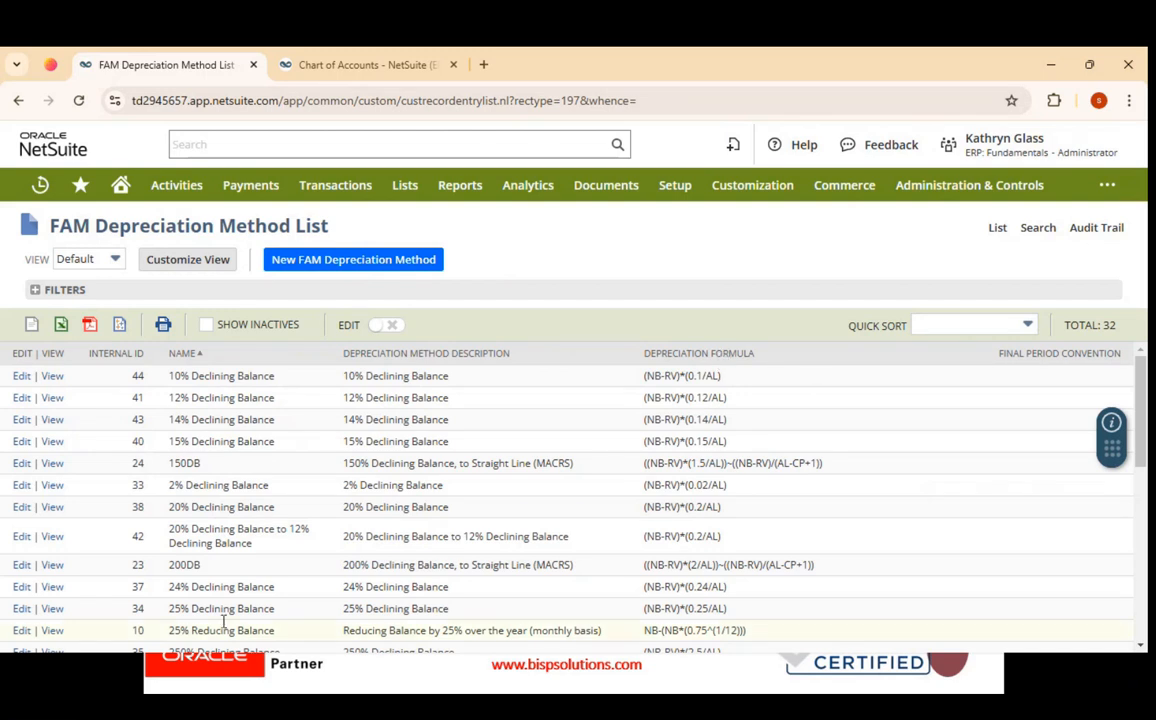
scroll(1062, 398, "down", 5)
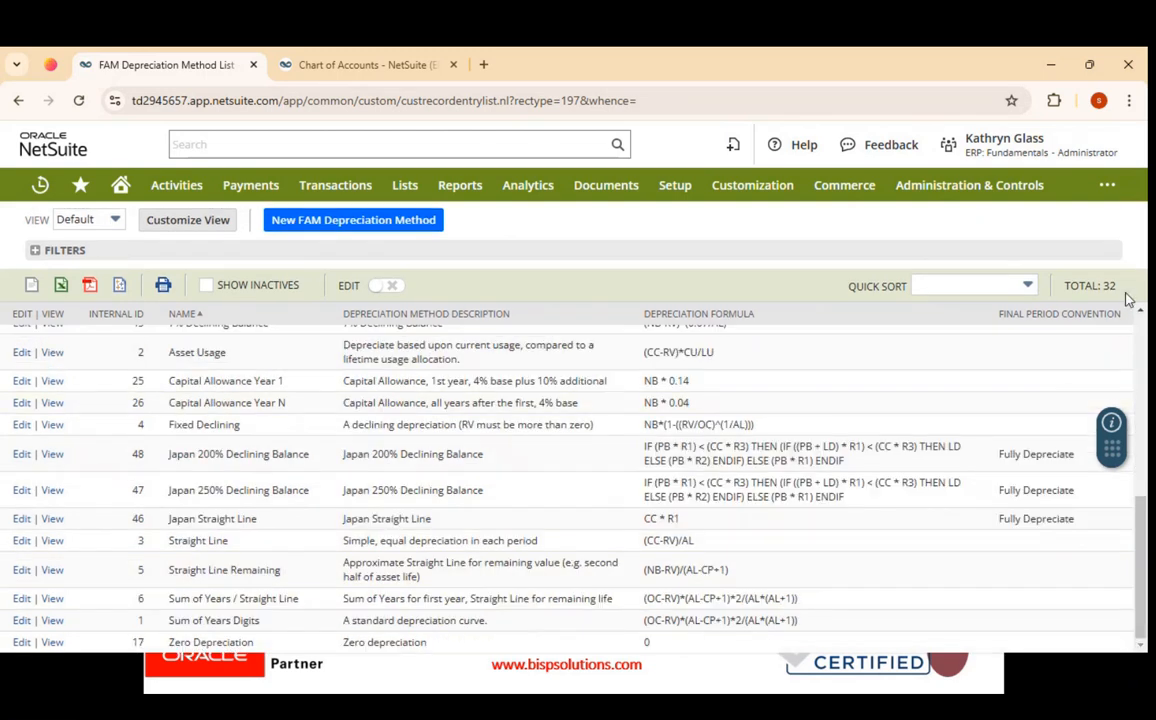
scroll(884, 462, "up", 6)
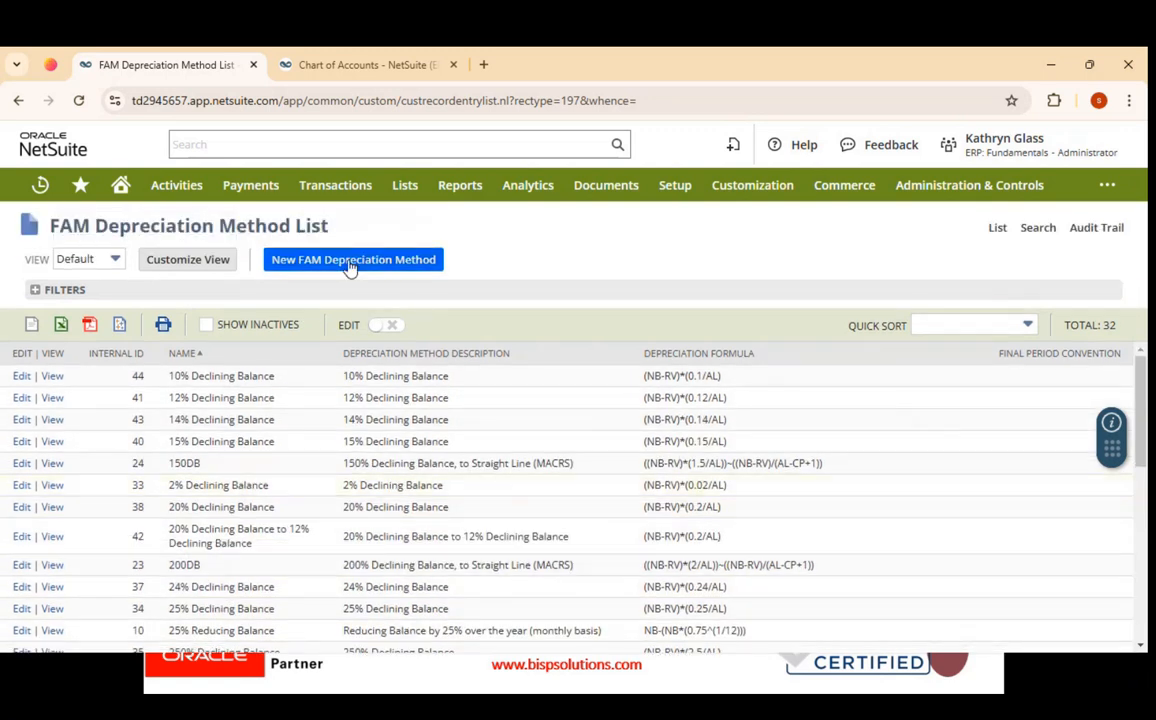
Step: Start a new FAM depreciation method and name it Straight Line Method
left_click(350, 260)
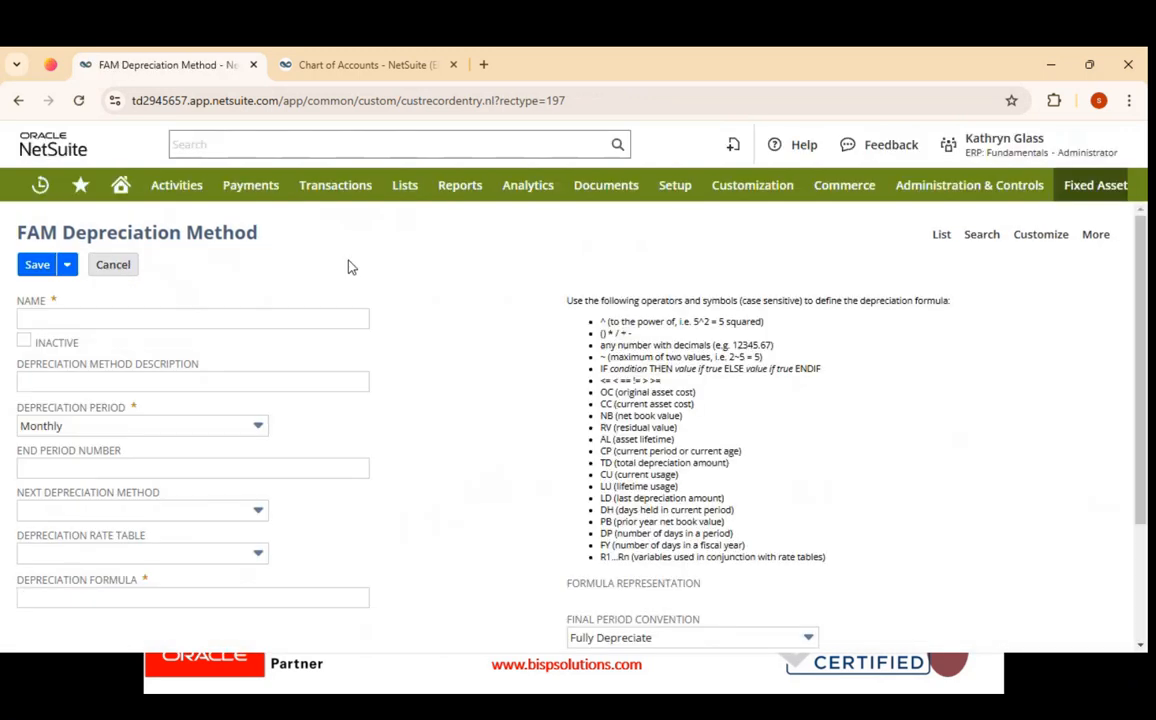
scroll(316, 334, "down", 3)
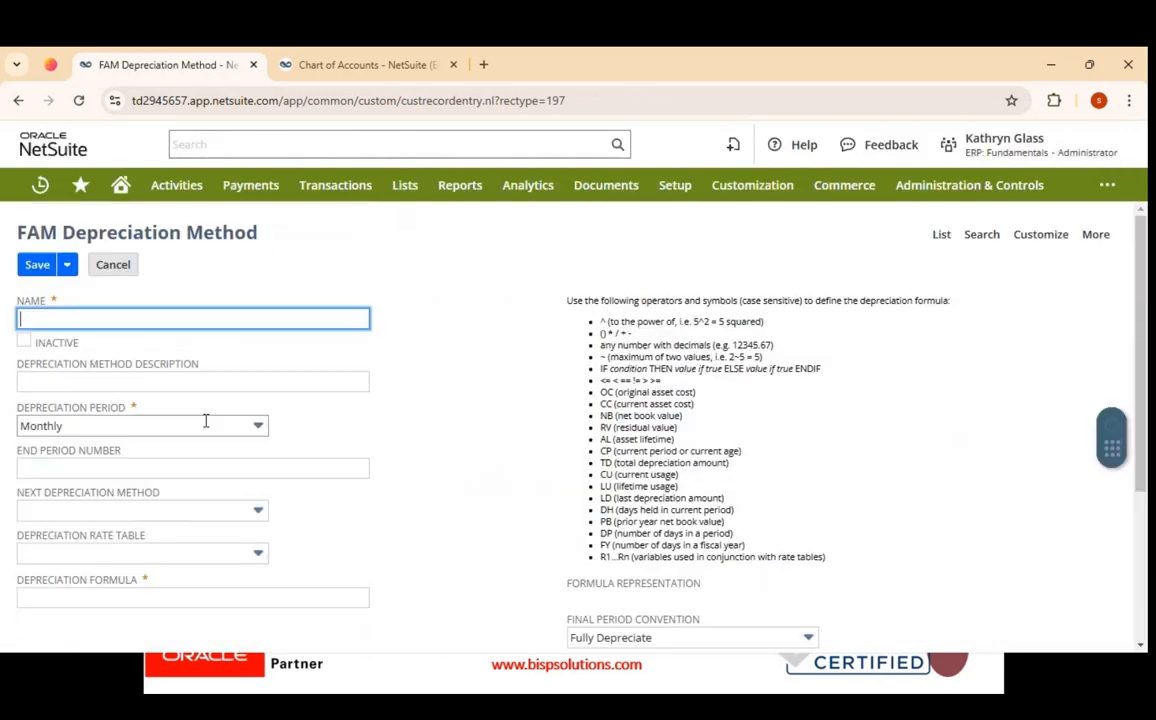
left_click(148, 323)
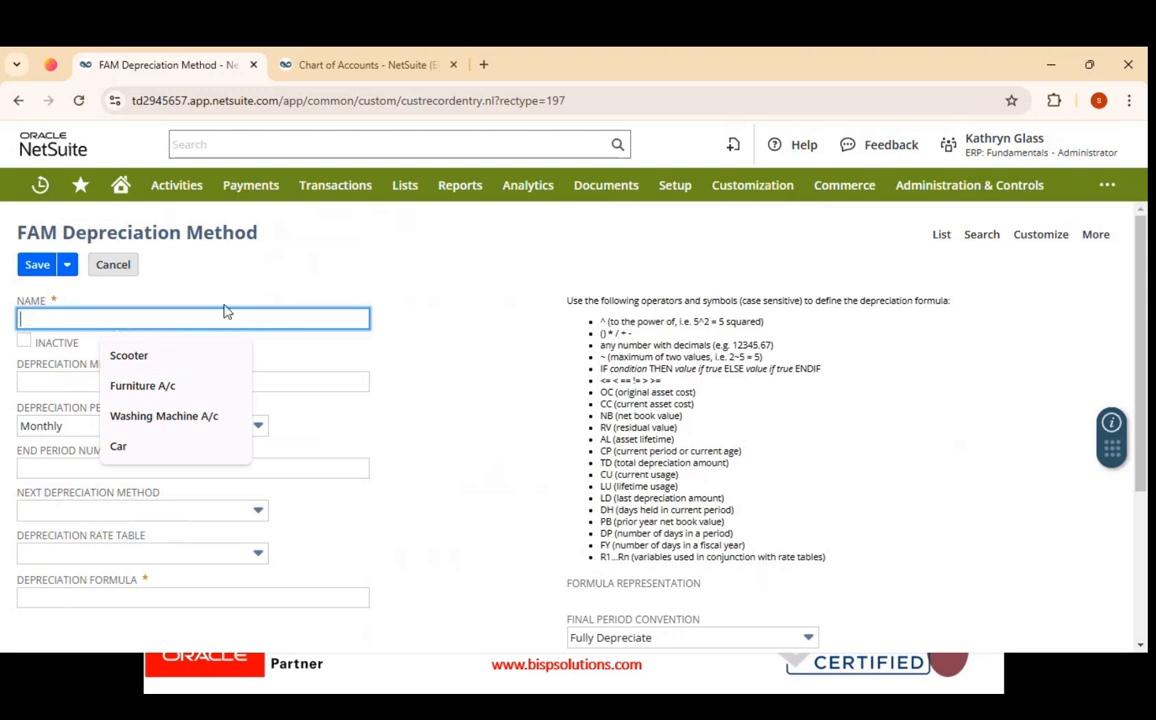
type("Str")
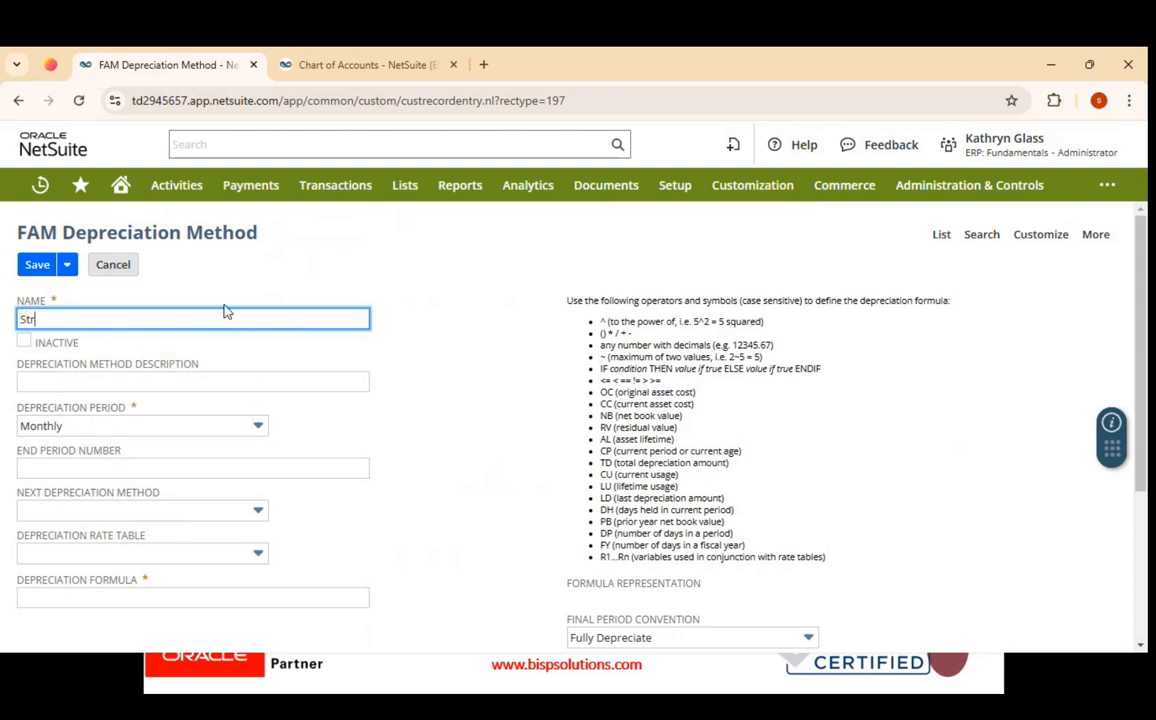
type("aight Line Method")
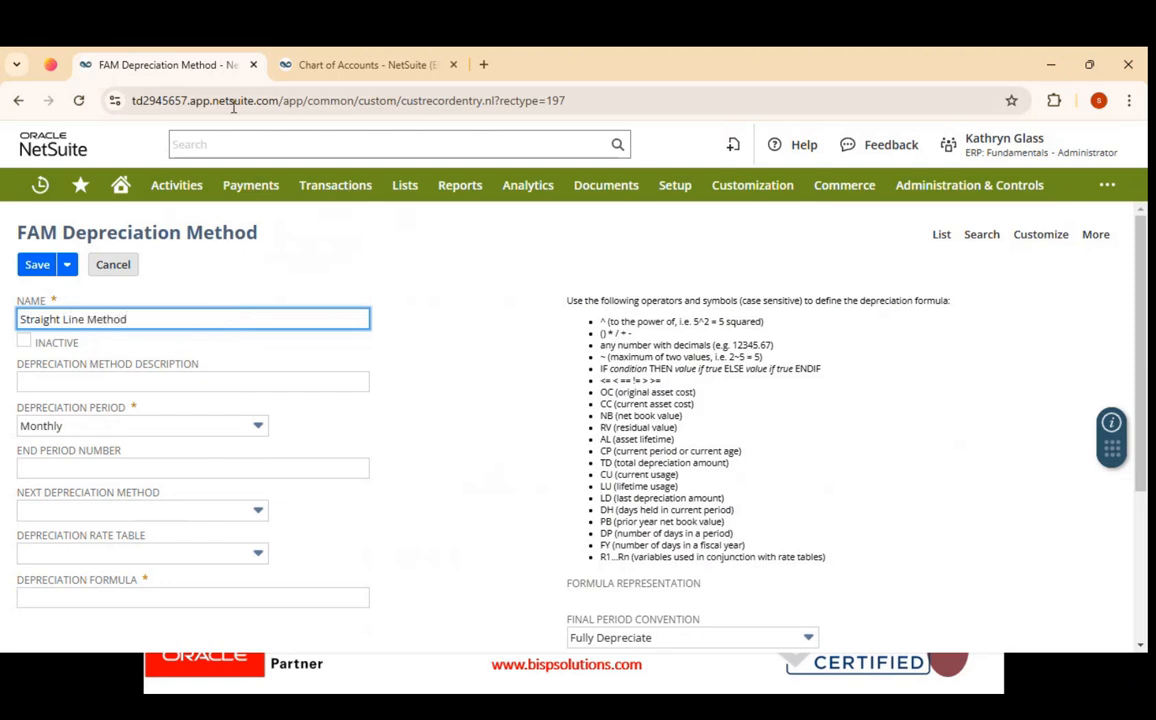
Step: Set the depreciation period of the new Straight Line Method to Annually
left_click(155, 443)
left_click(155, 431)
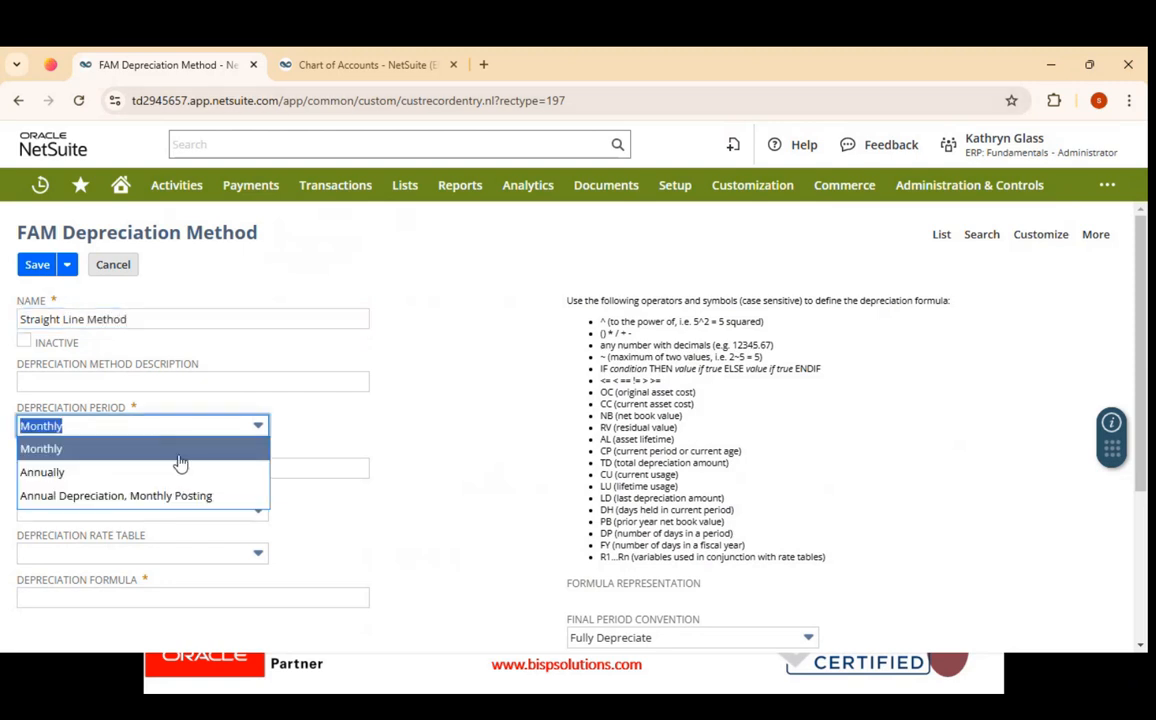
left_click(185, 471)
left_click(450, 394)
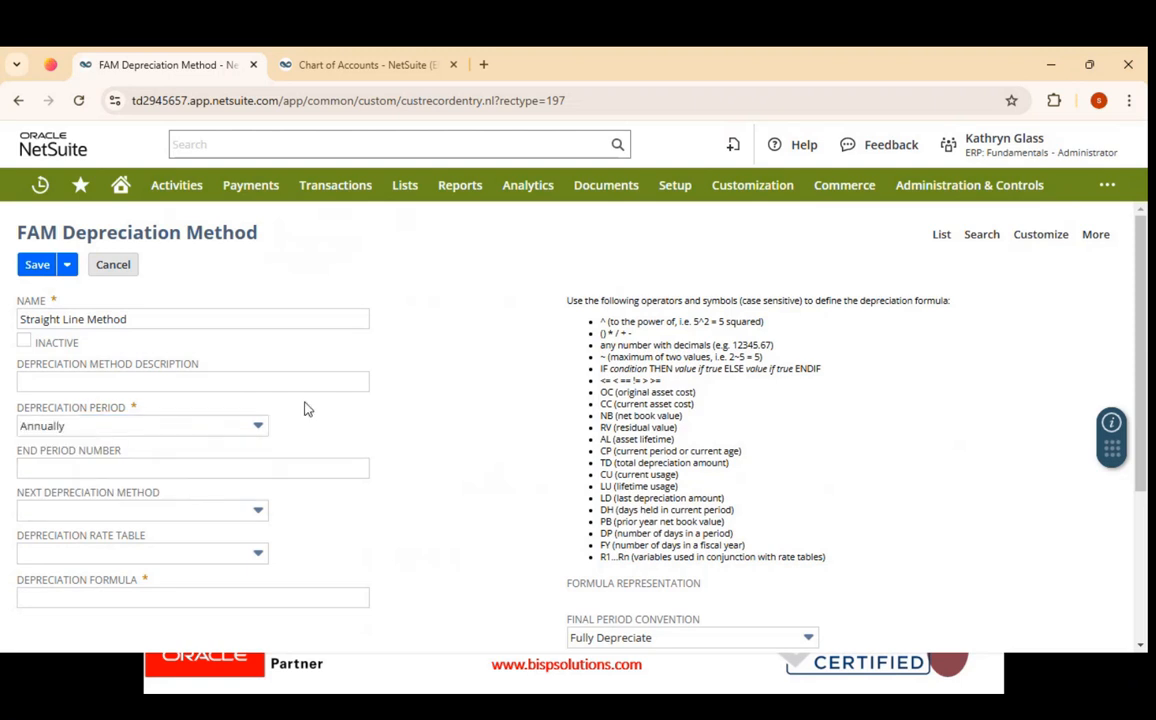
Step: Review the depreciation formula, its operator list and the final period convention, then leave for the home dashboard without saving the method
scroll(220, 548, "down", 2)
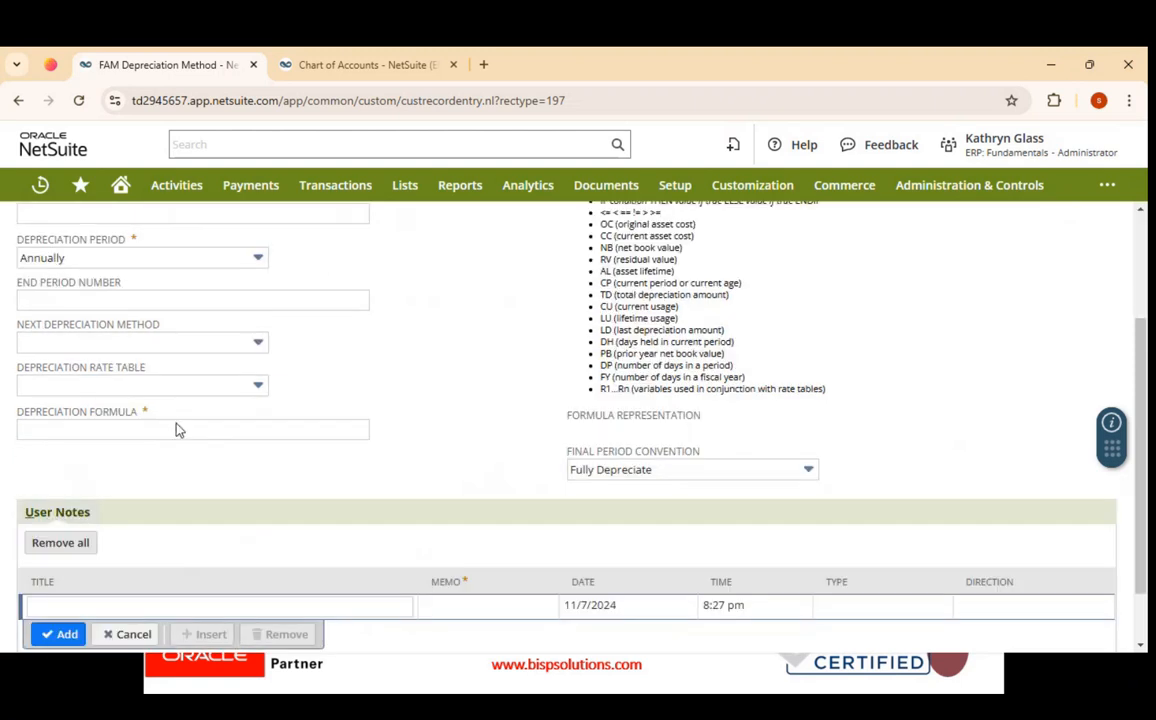
left_click(321, 430)
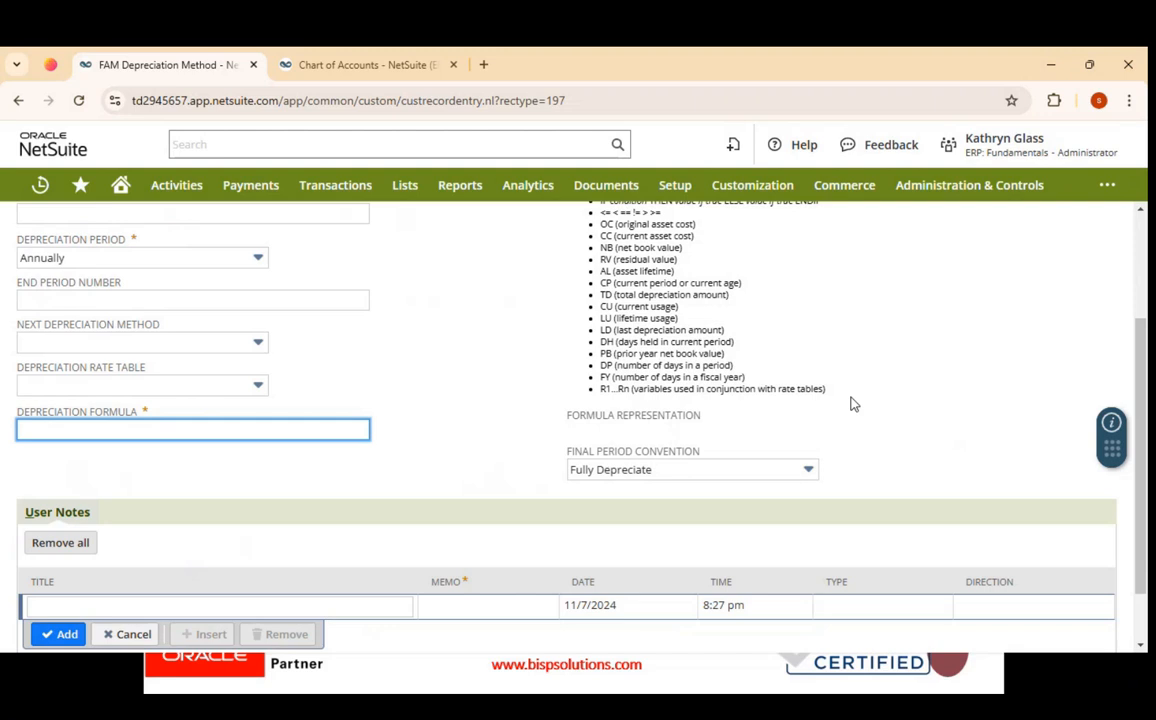
scroll(852, 403, "up", 2)
scroll(823, 382, "down", 2)
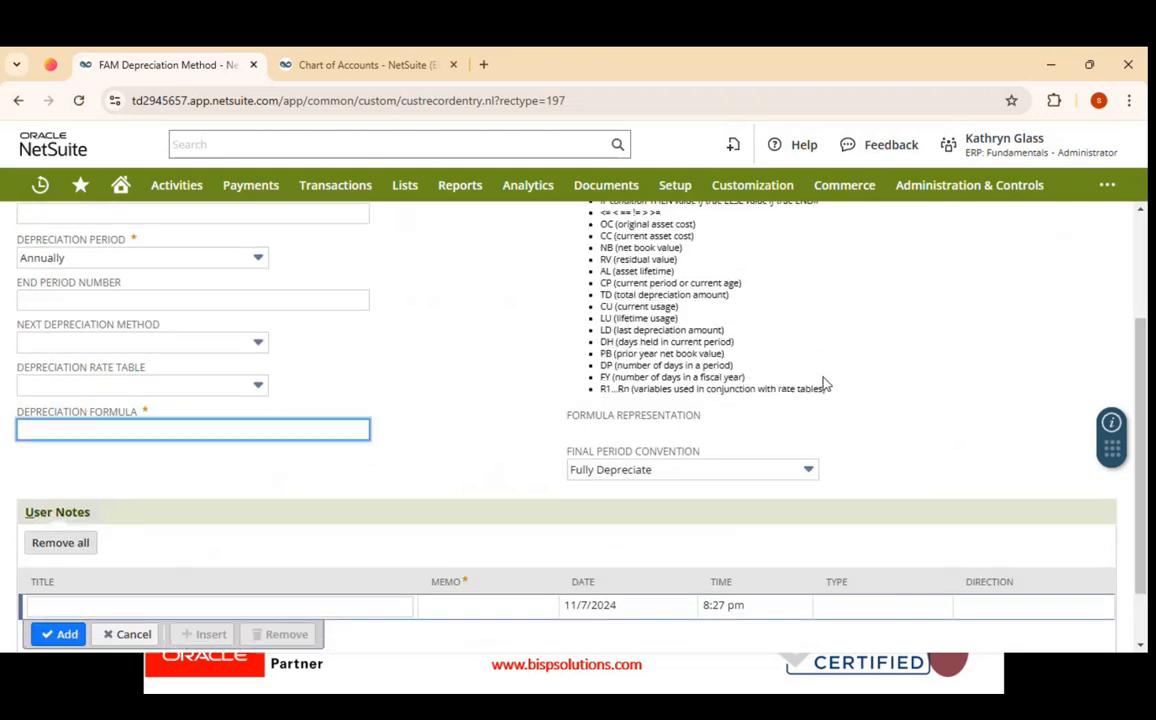
left_click(704, 477)
left_click(704, 477)
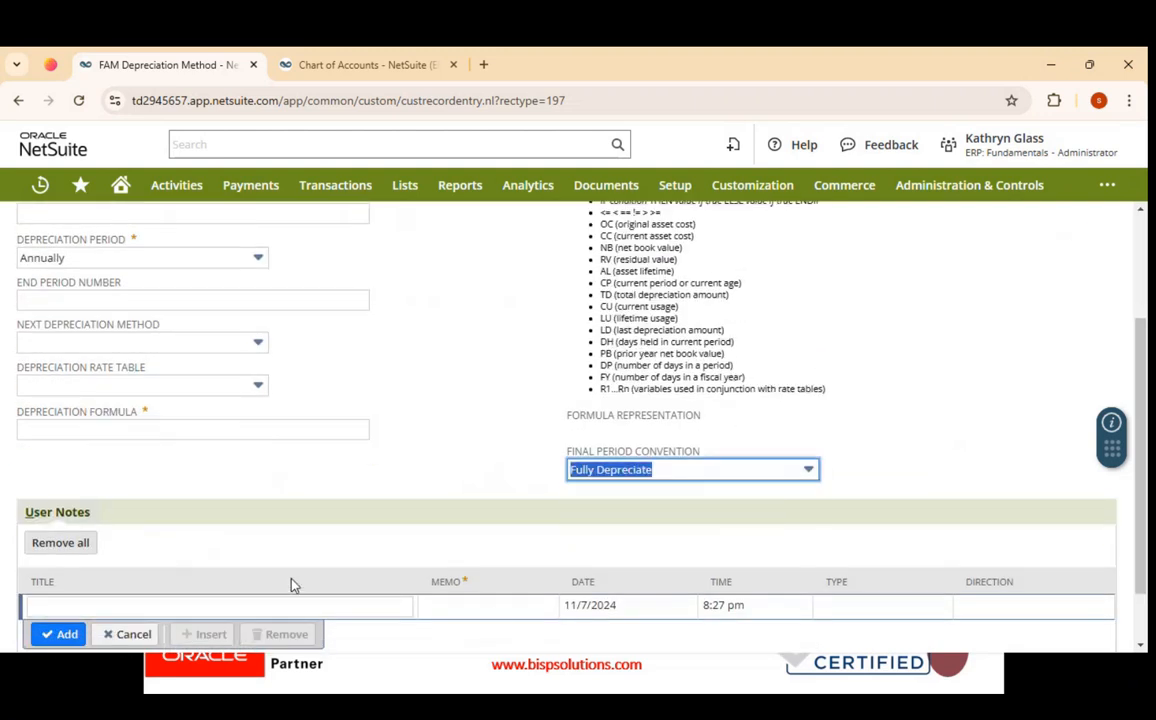
scroll(593, 619, "down", 2)
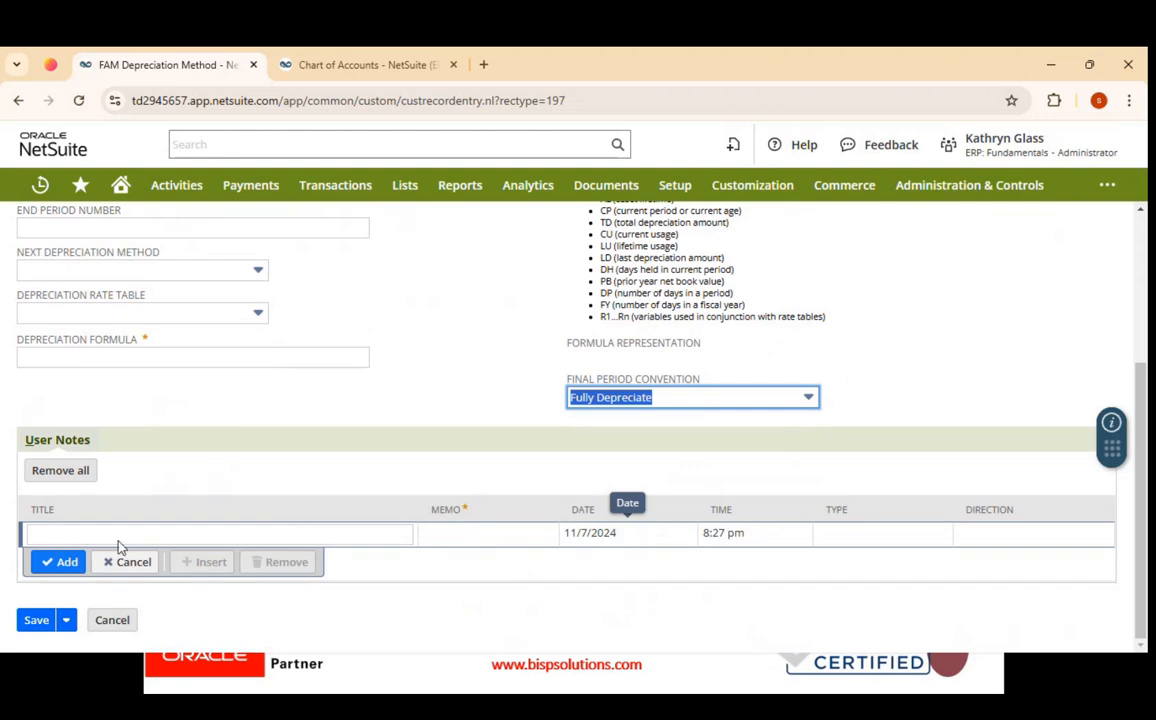
scroll(116, 547, "up", 5)
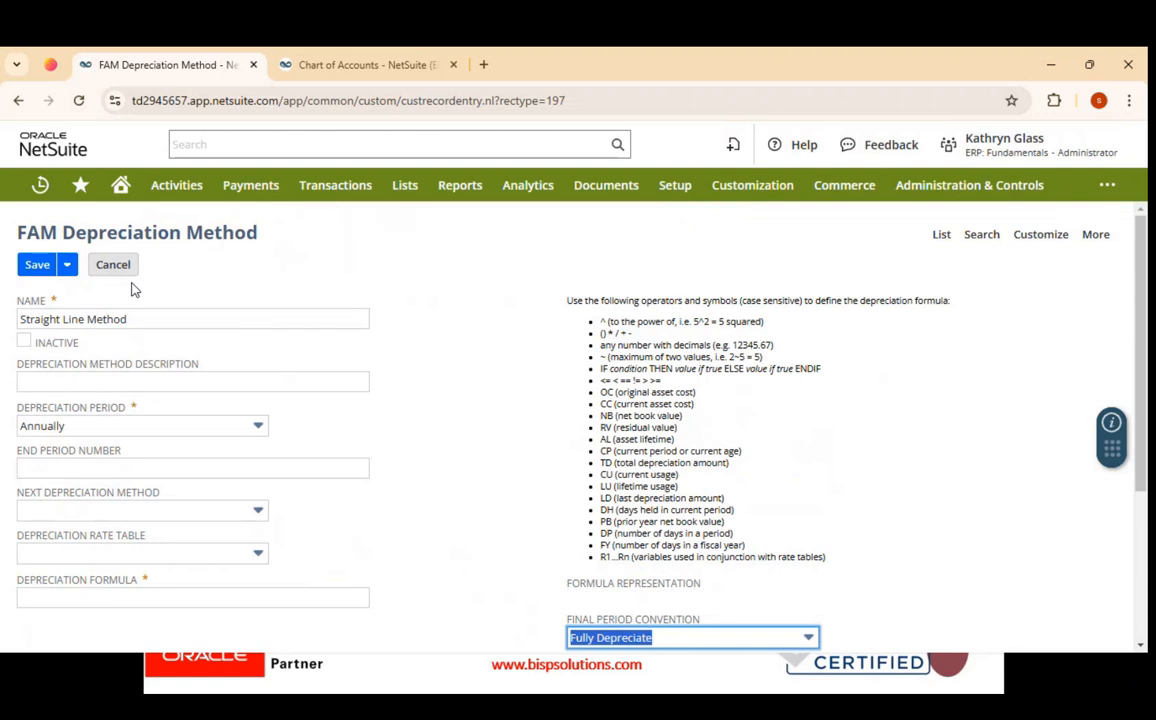
left_click(120, 185)
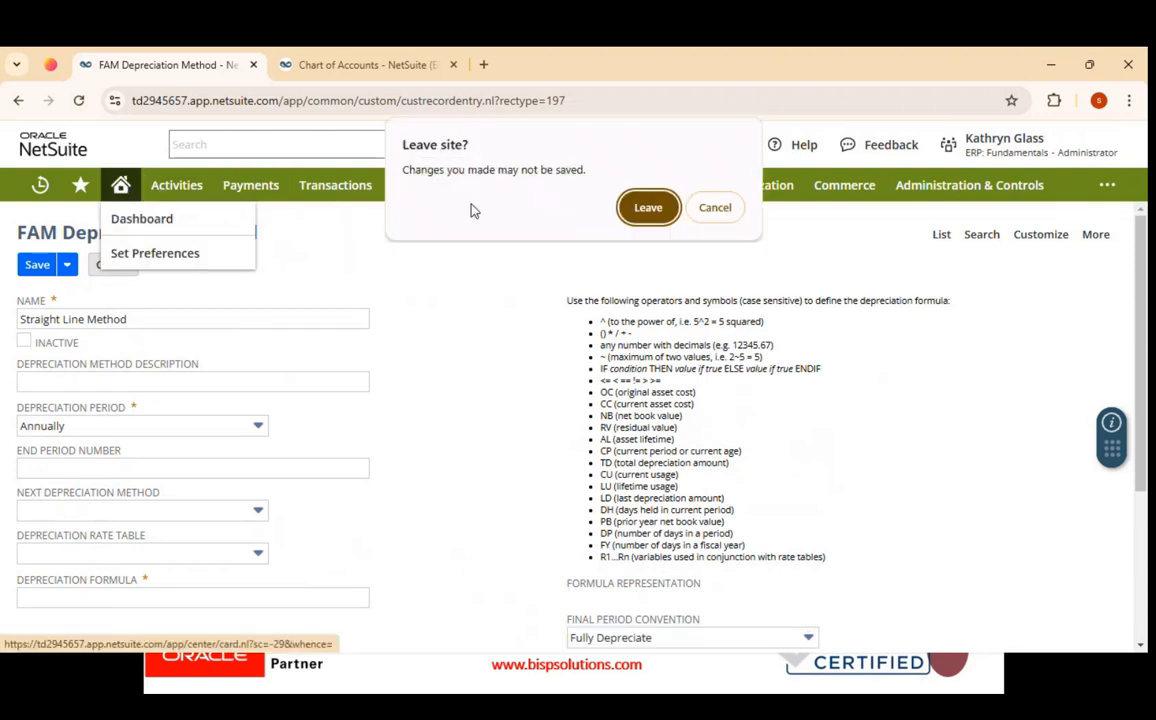
left_click(621, 208)
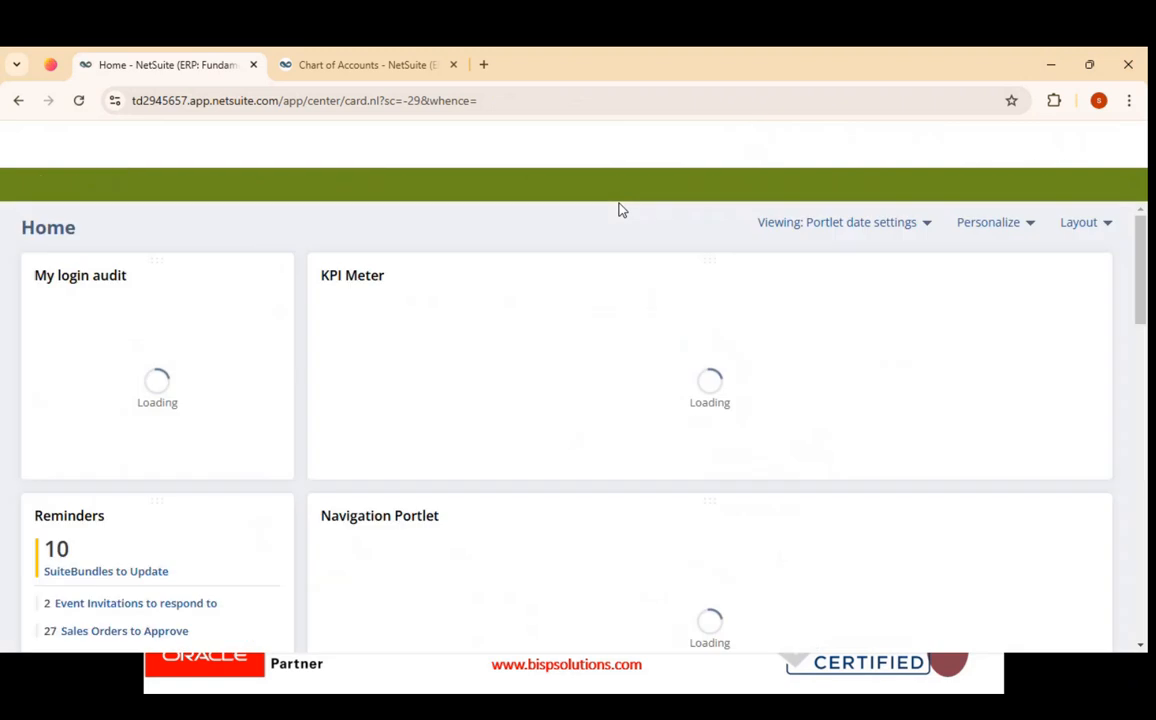
Step: Switch to the PowerPoint slide show and advance to the Alternate Methods slide
key("alt+Tab")
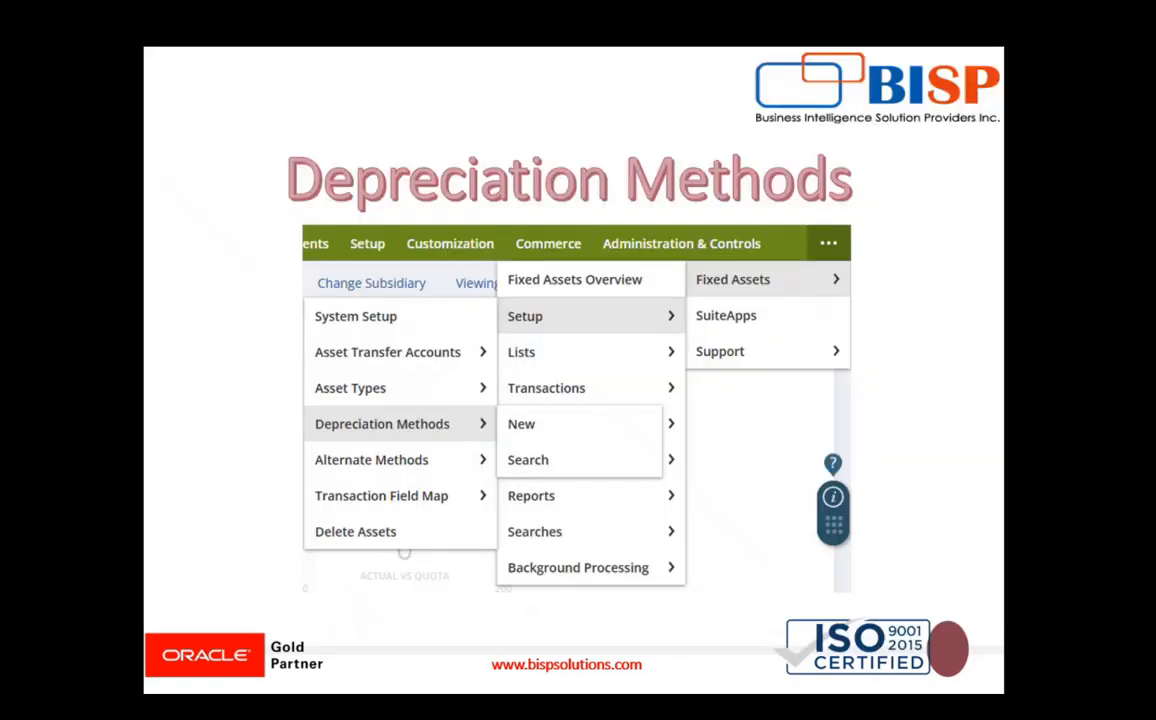
key("Right")
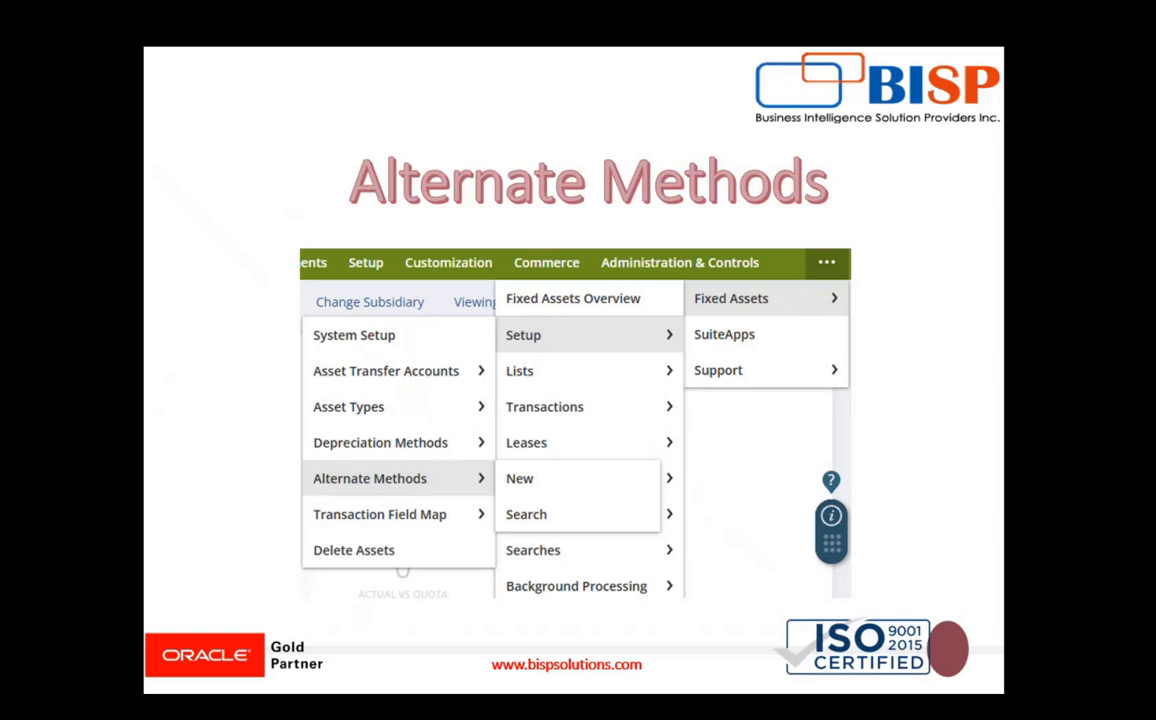
Step: Switch back to NetSuite and open the list of alternate methods in the Fixed Assets setup
key("alt+Tab")
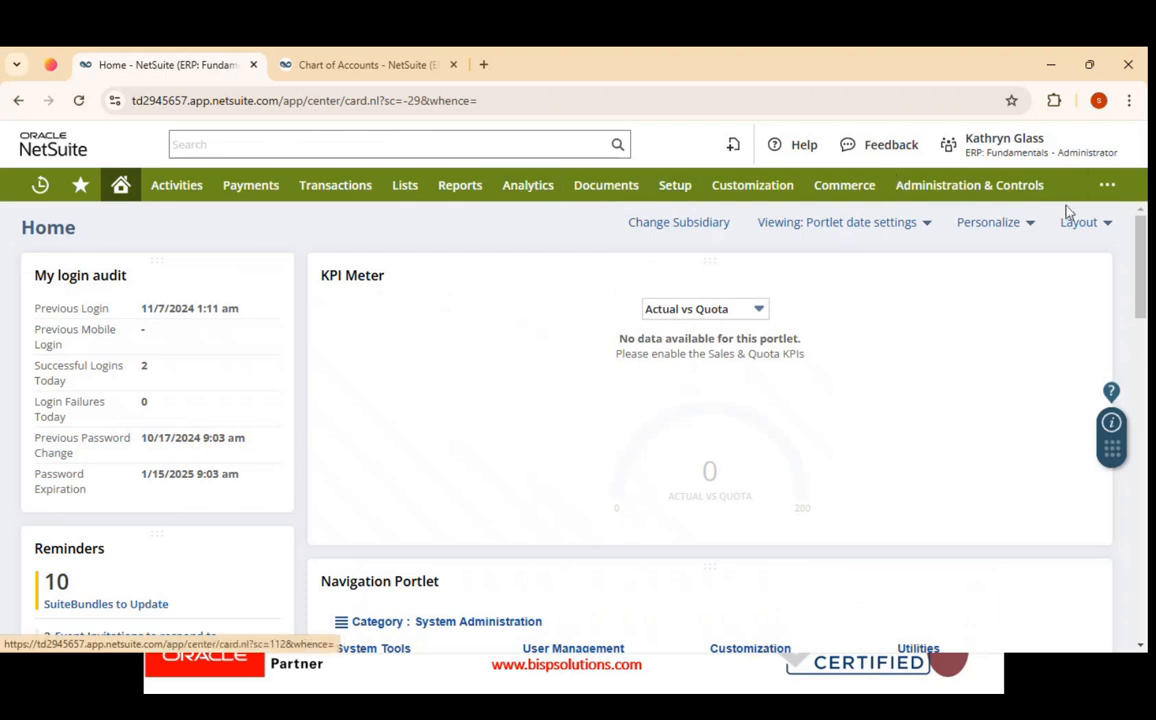
mouse_move(1107, 185)
mouse_move(1006, 227)
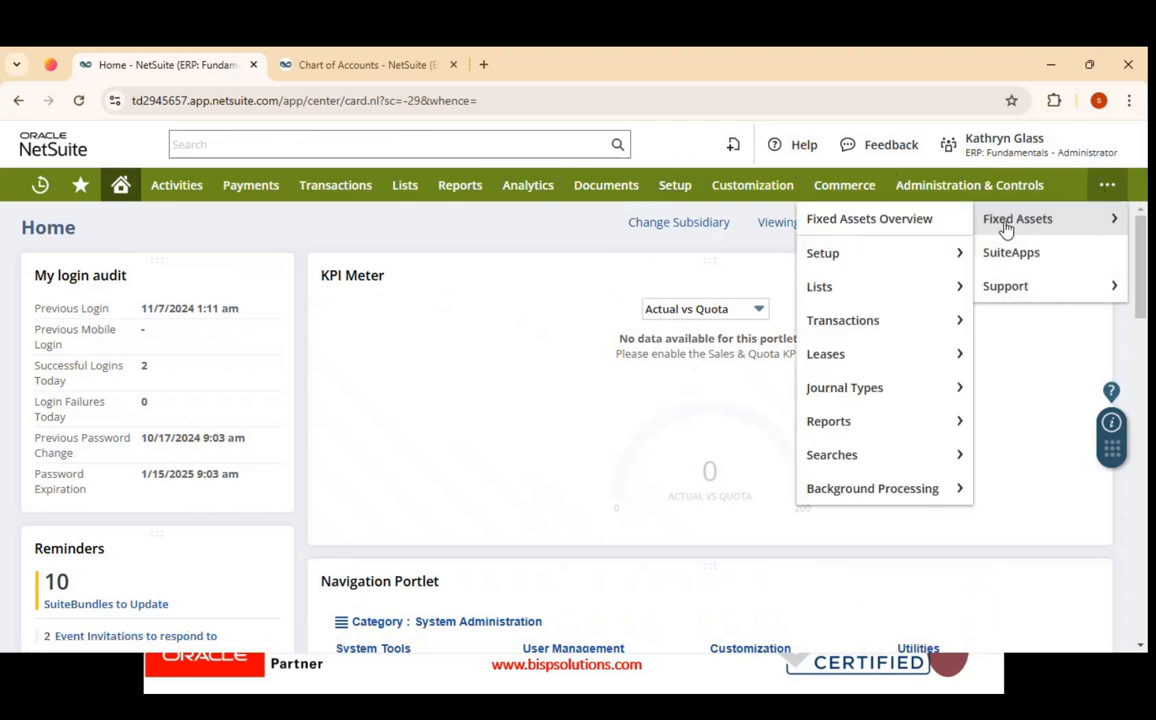
mouse_move(934, 266)
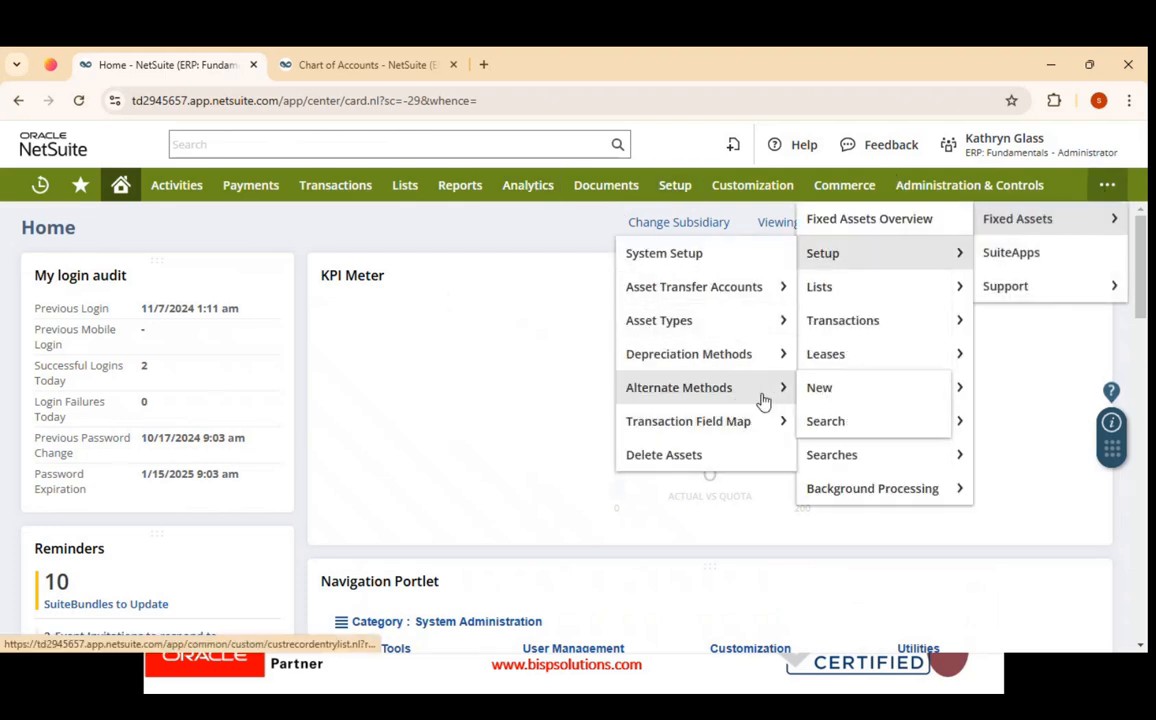
mouse_move(776, 399)
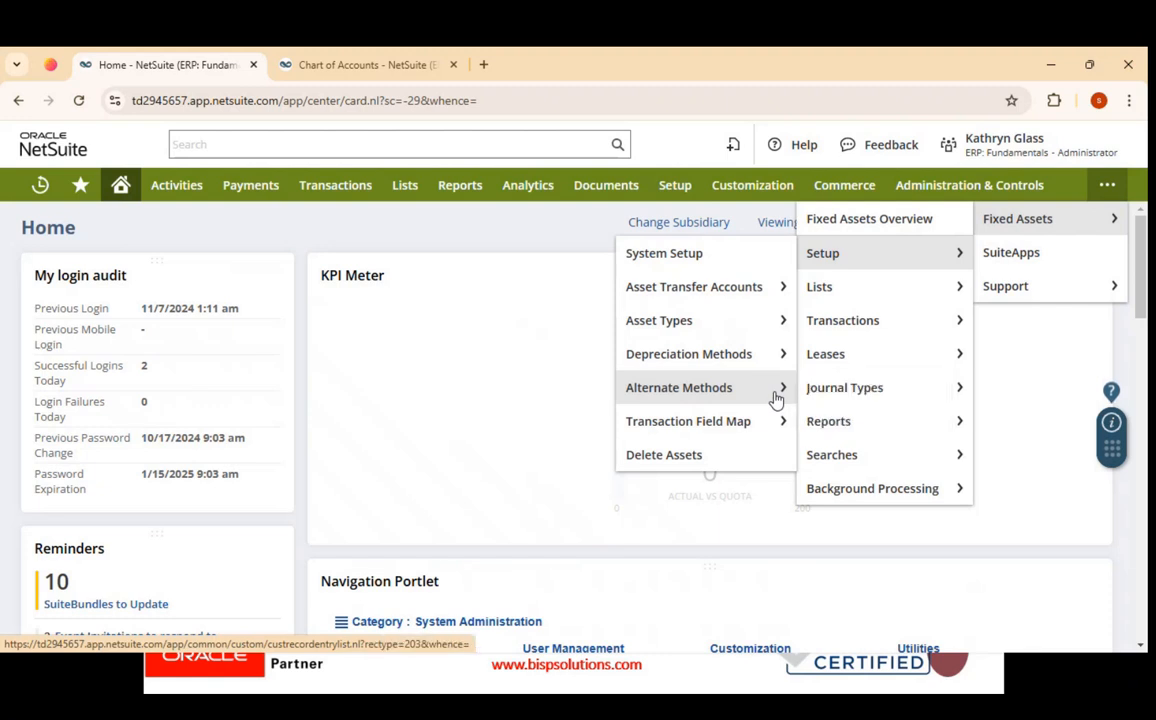
left_click(776, 399)
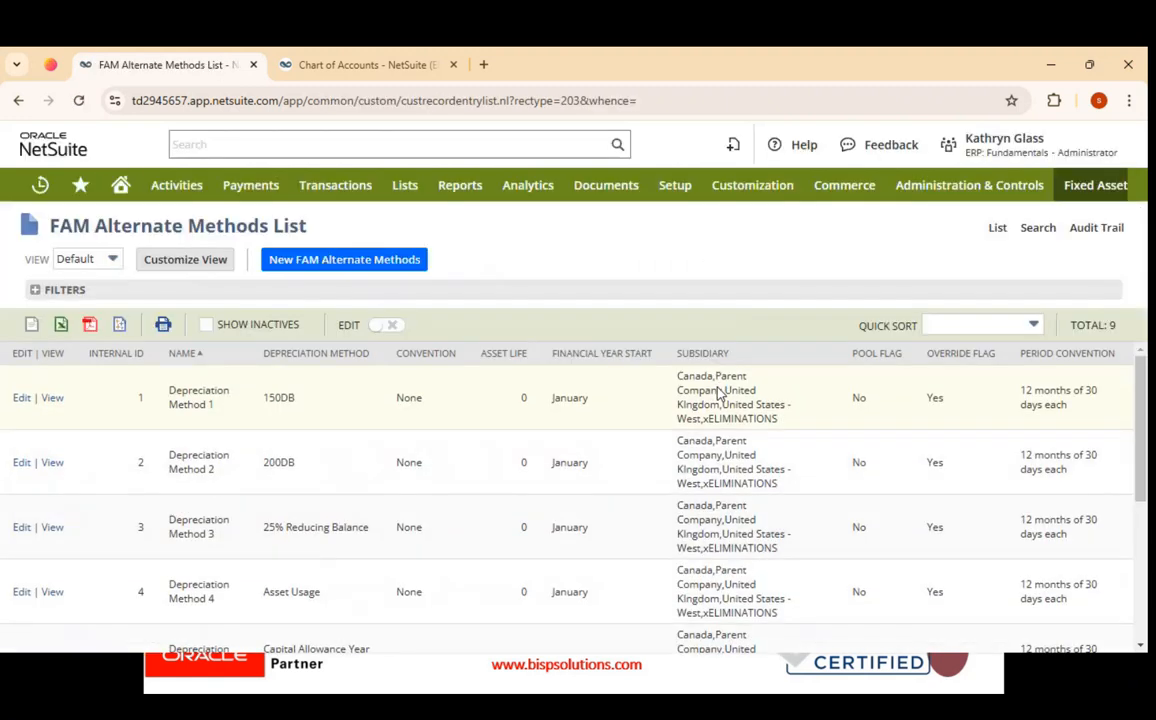
Step: Start a new FAM alternate method record and look over its entry form
left_click(376, 269)
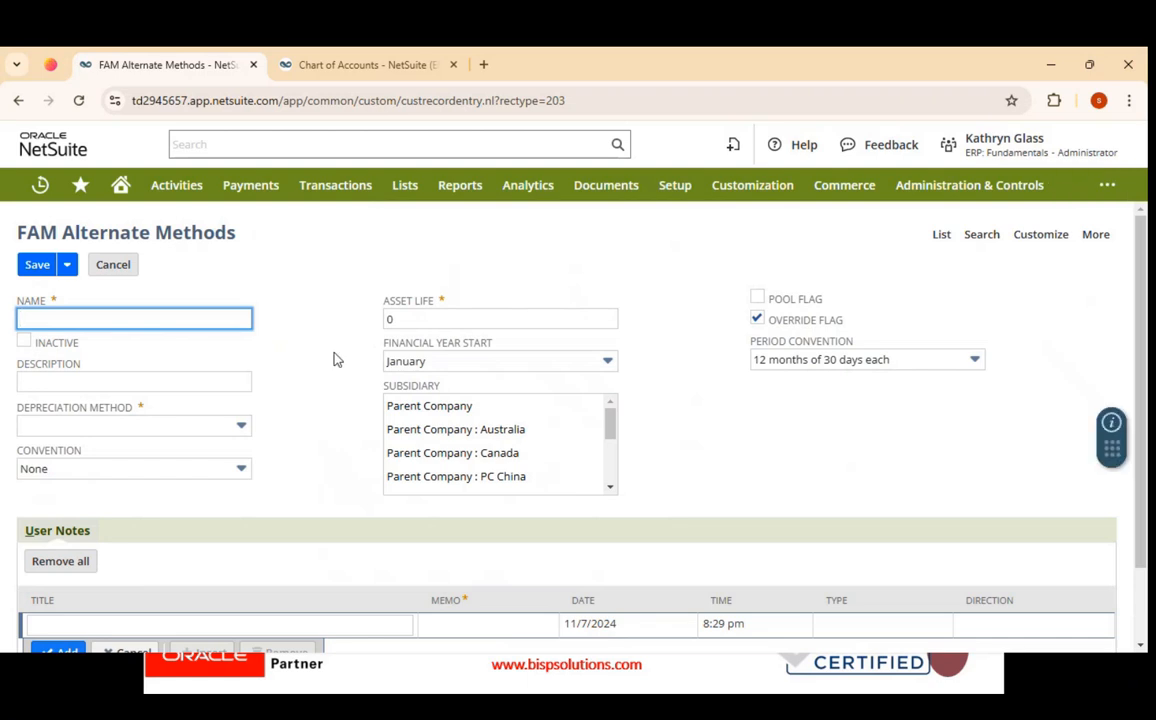
scroll(428, 440, "down", 2)
scroll(684, 434, "up", 2)
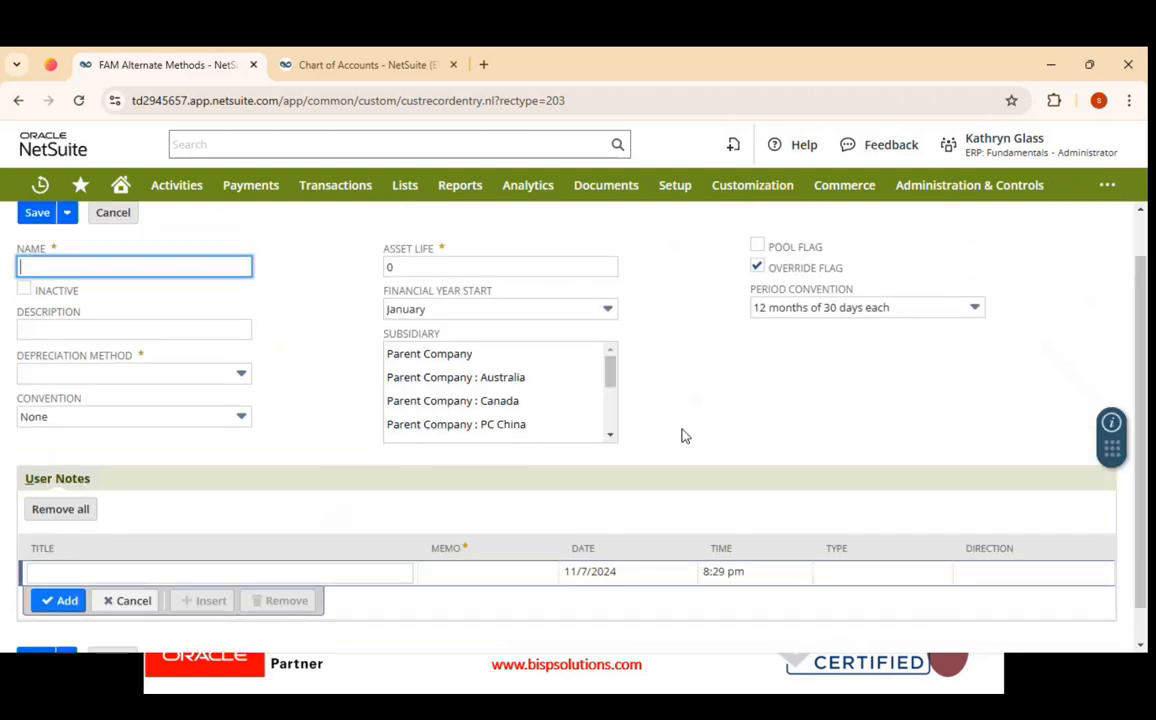